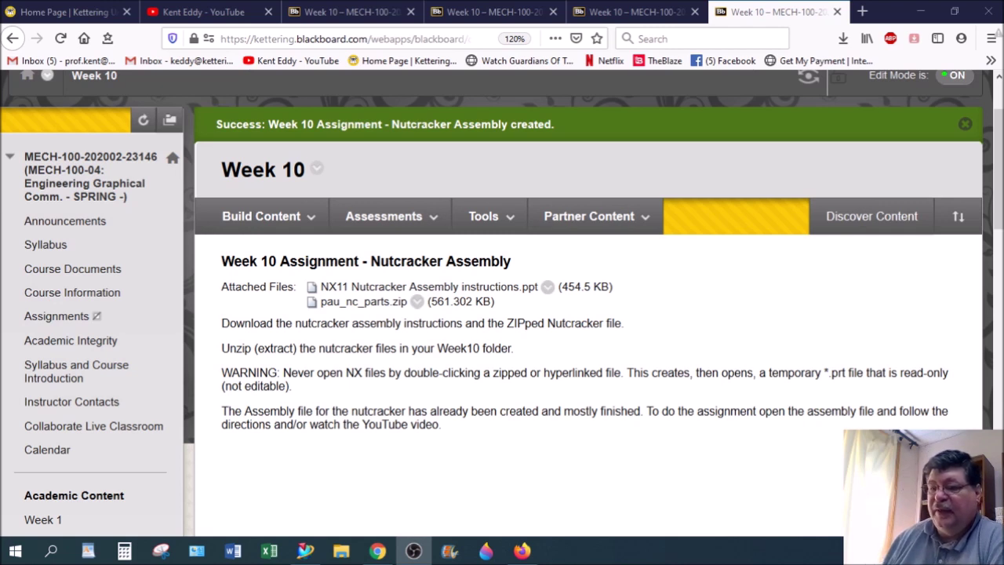
scroll(502, 313, up, 2)
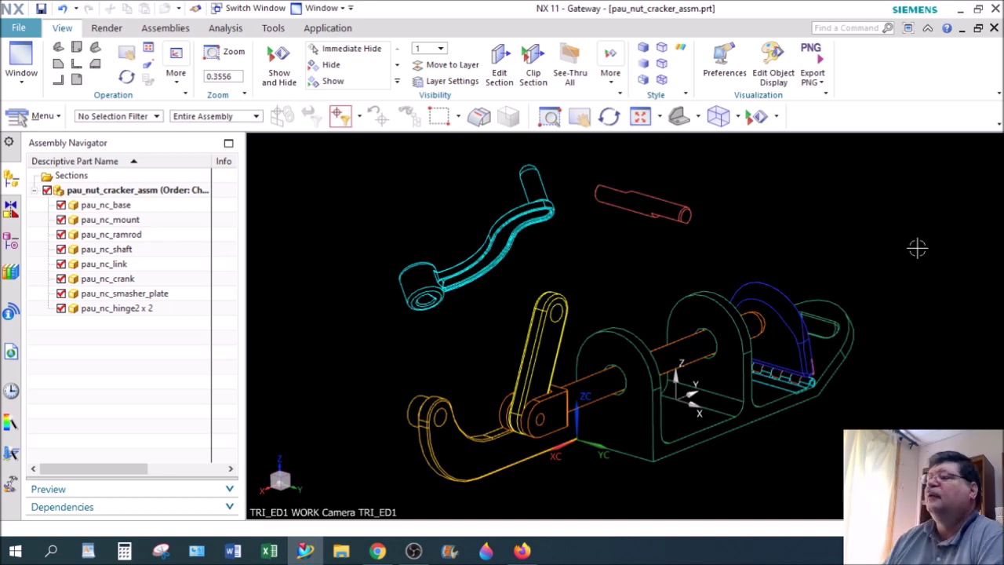
Display the nutcracker assembly in the Shaded rendering style and switch to the Modeling application with the assembly commands at hand.
click(737, 118)
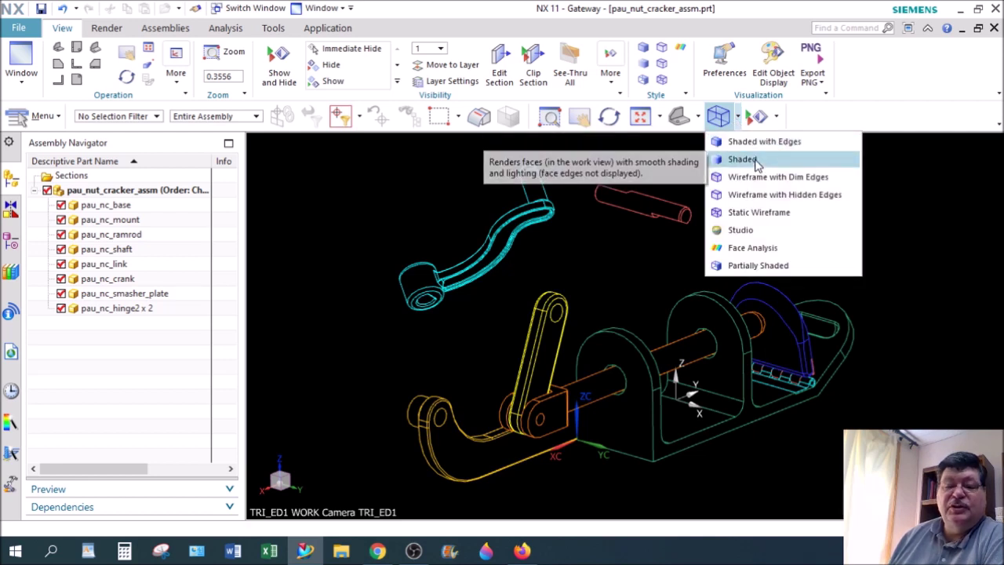
click(755, 160)
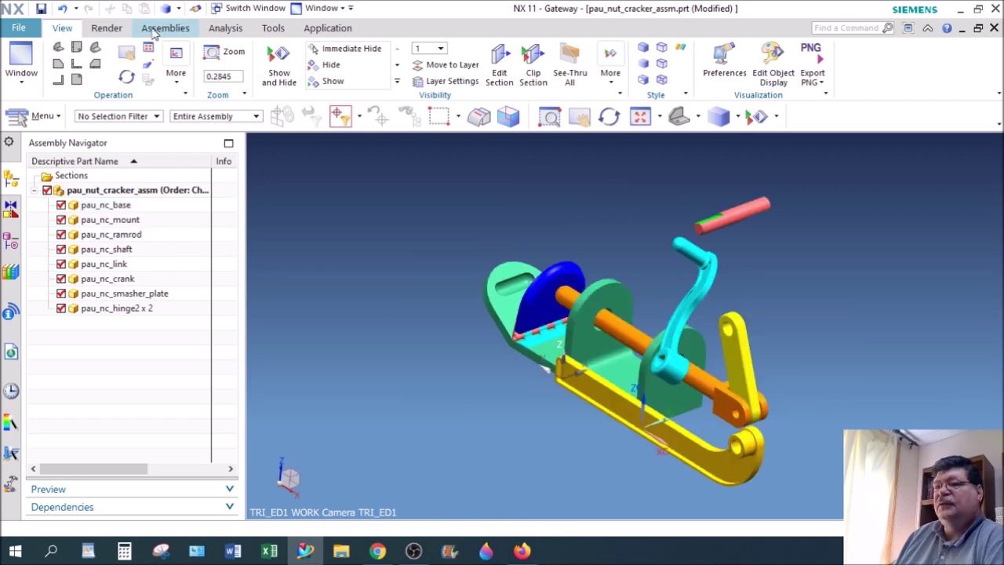
click(16, 31)
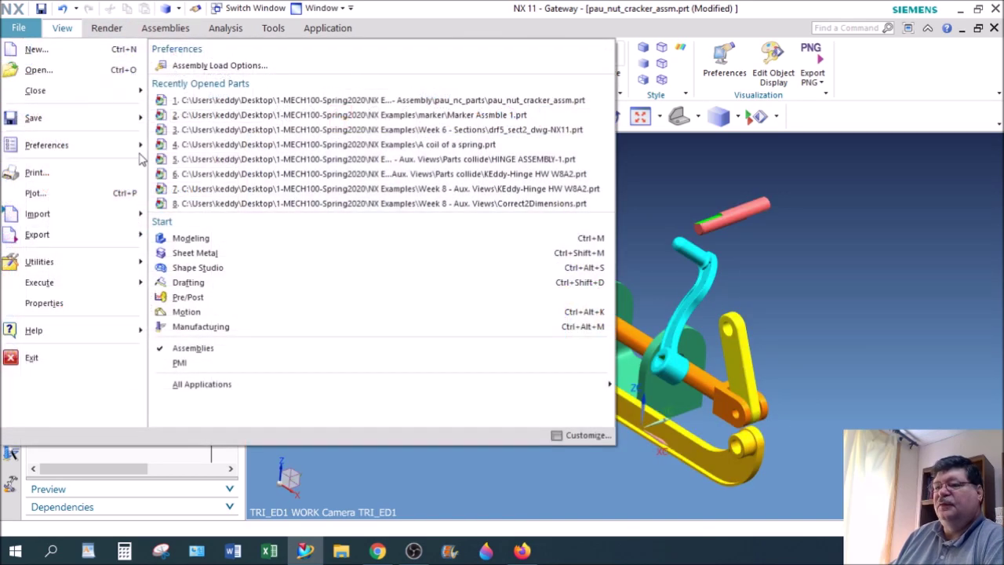
click(206, 239)
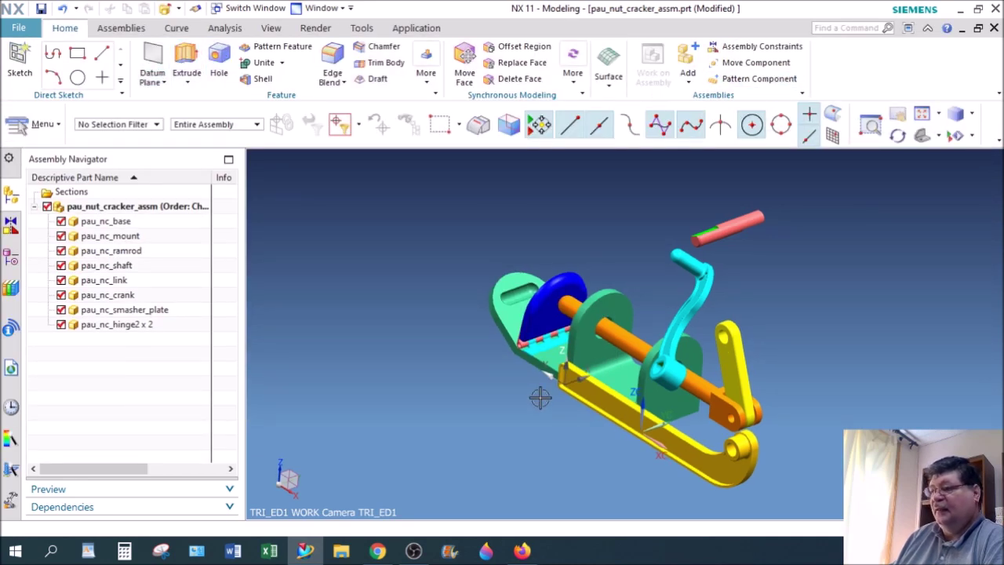
click(687, 302)
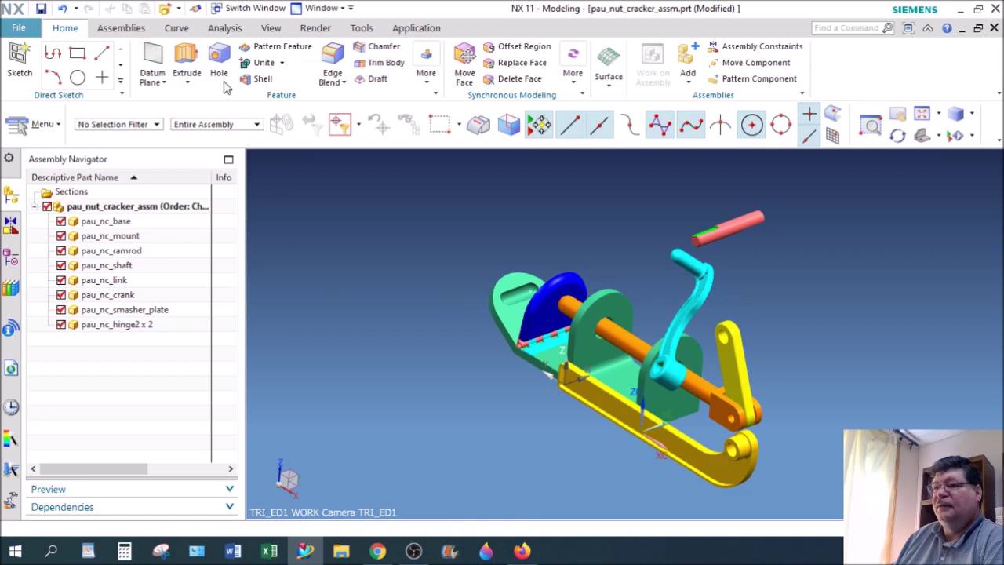
click(119, 28)
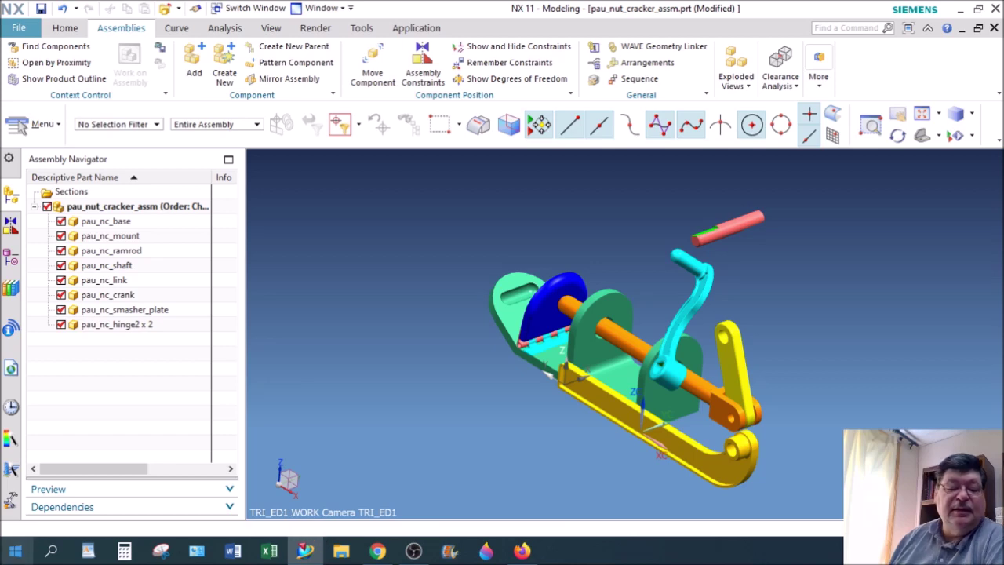
Consult the NX11 Nutcracker Assembly instructions slide show in PowerPoint and open the Assembly Load Options in NX.
click(341, 551)
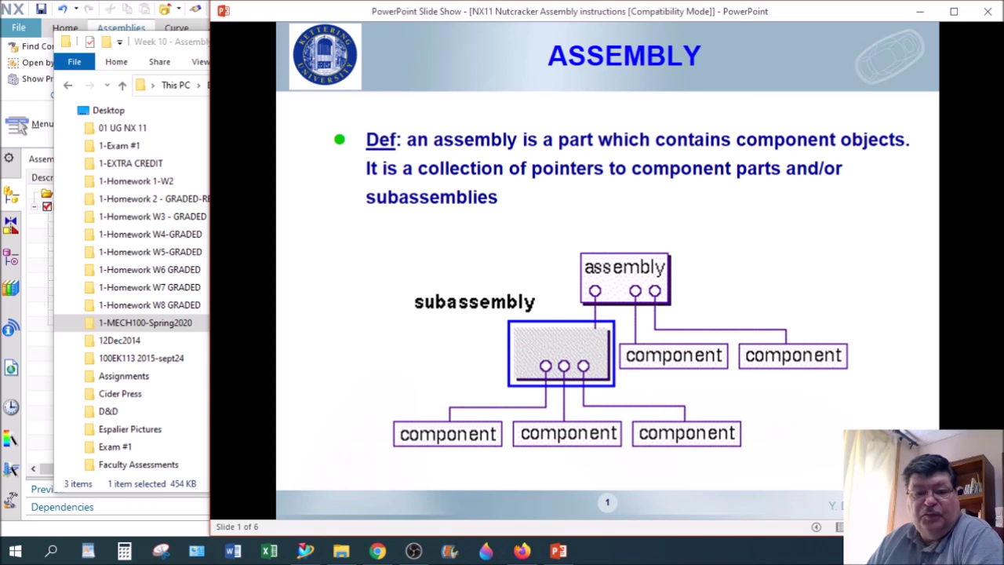
click(742, 330)
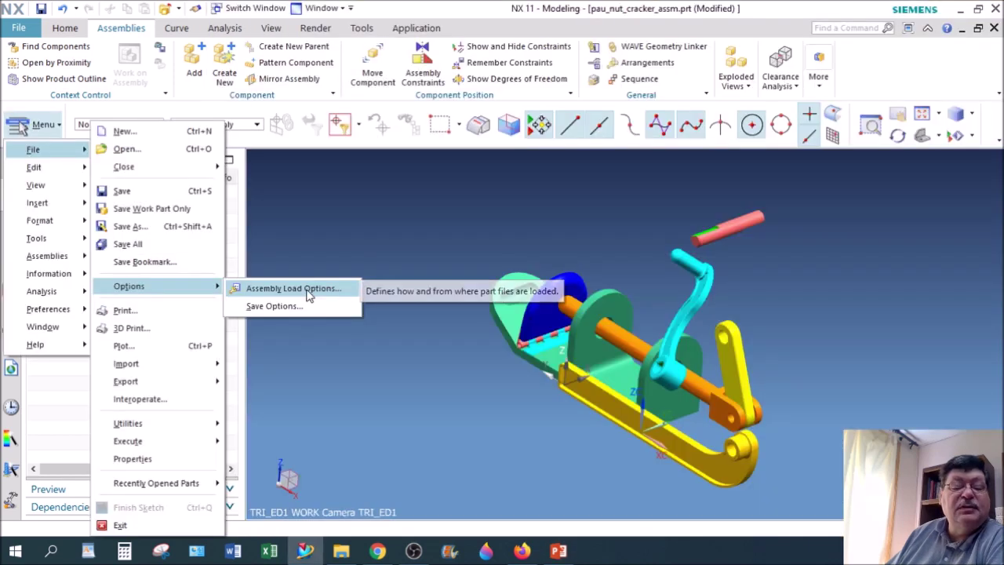
click(308, 291)
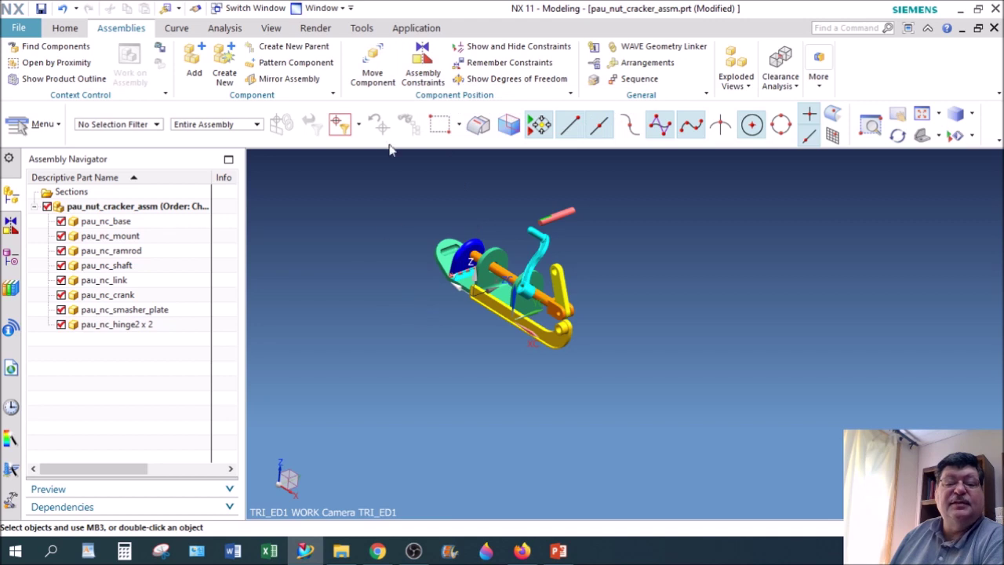
Convert the legacy mating conditions to assembly constraints for the work part and loaded children, and close the conversion report.
click(422, 69)
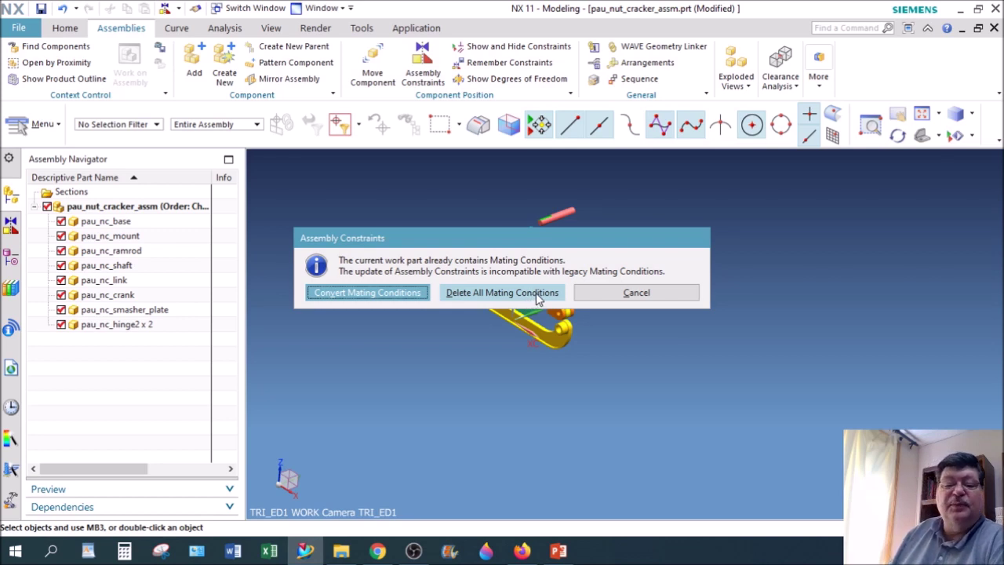
click(373, 301)
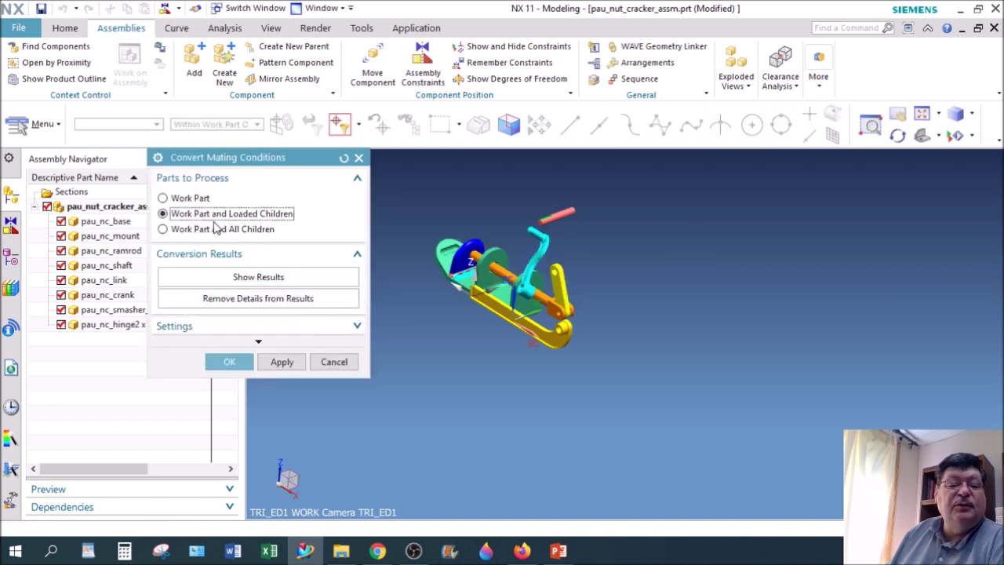
click(235, 361)
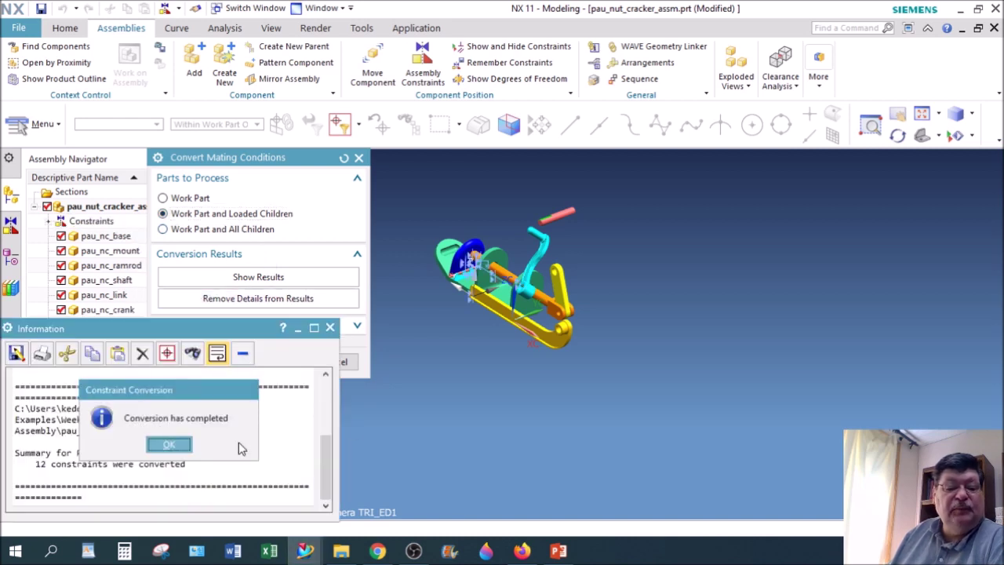
click(169, 444)
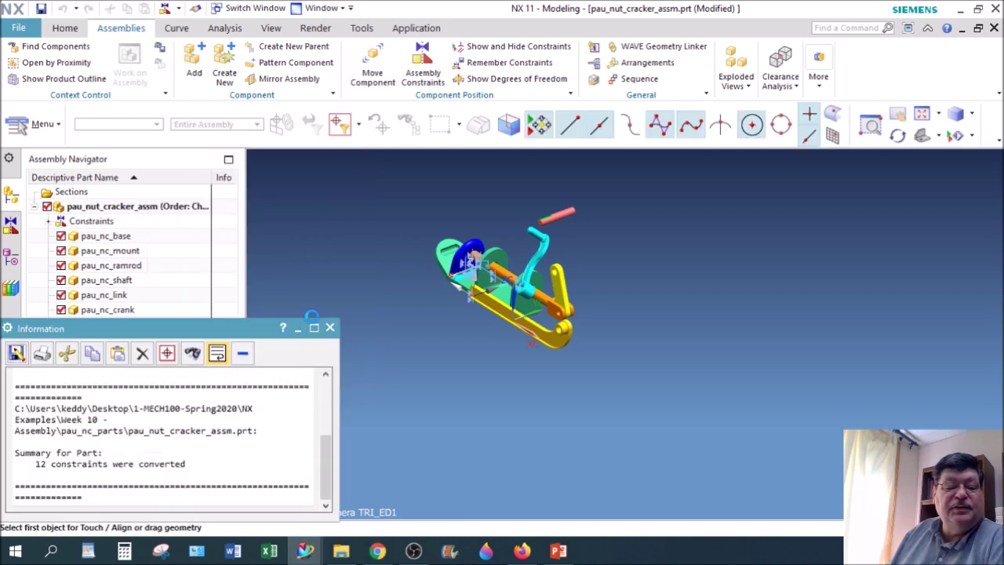
click(334, 375)
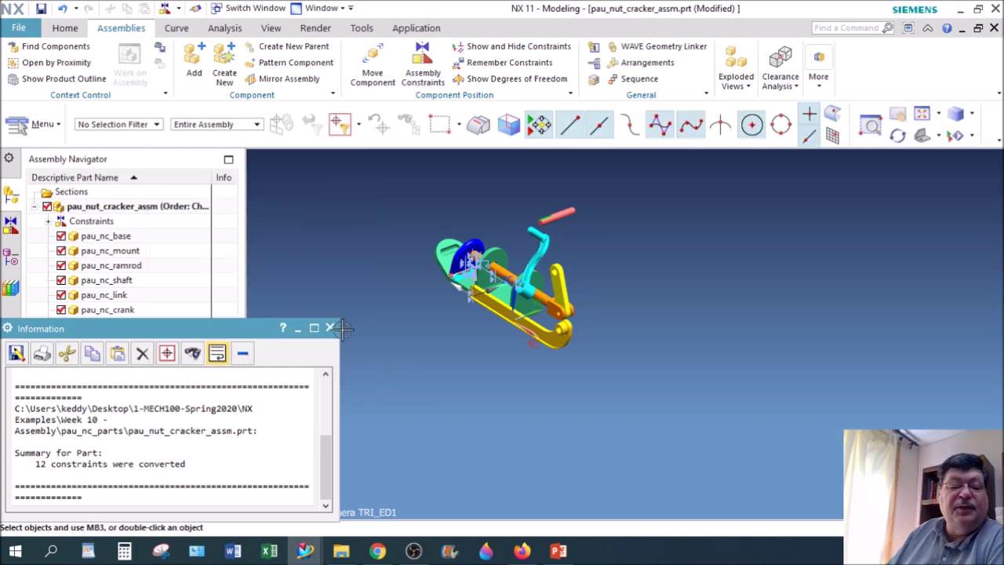
click(325, 328)
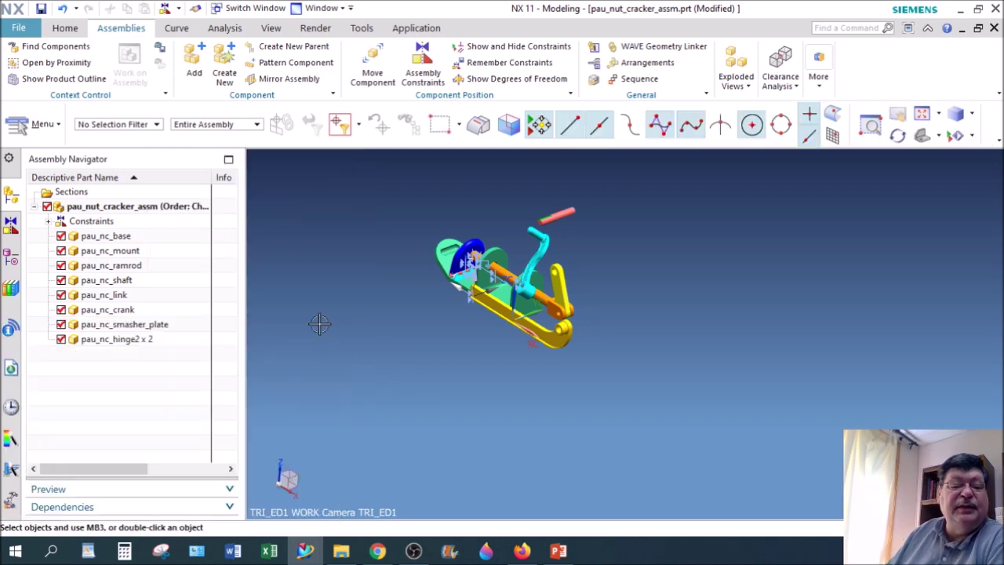
Expand the assembly's Constraints group and examine the constraints together with the mount area of the model.
click(48, 221)
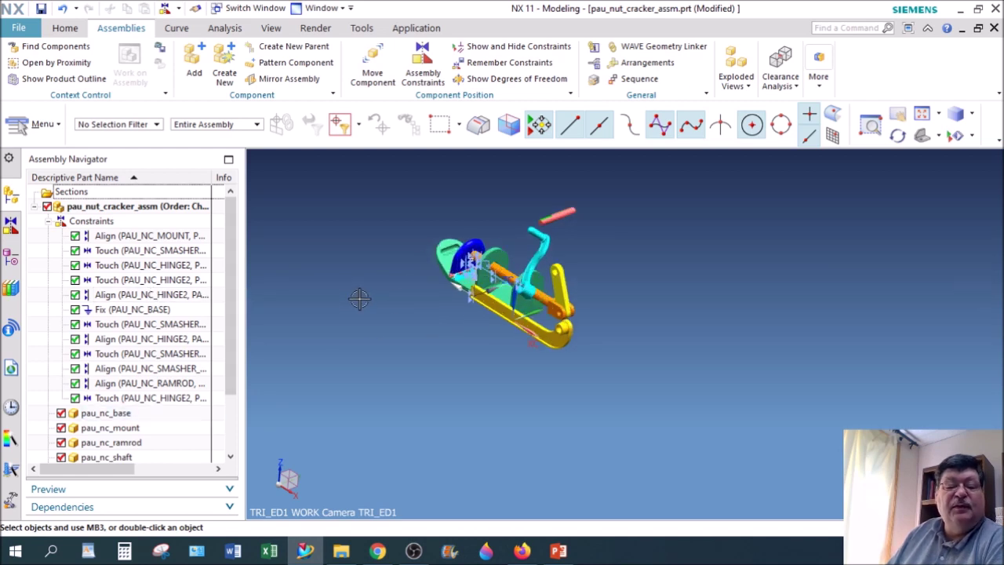
scroll(675, 329, up, 4)
scroll(696, 349, down, 1)
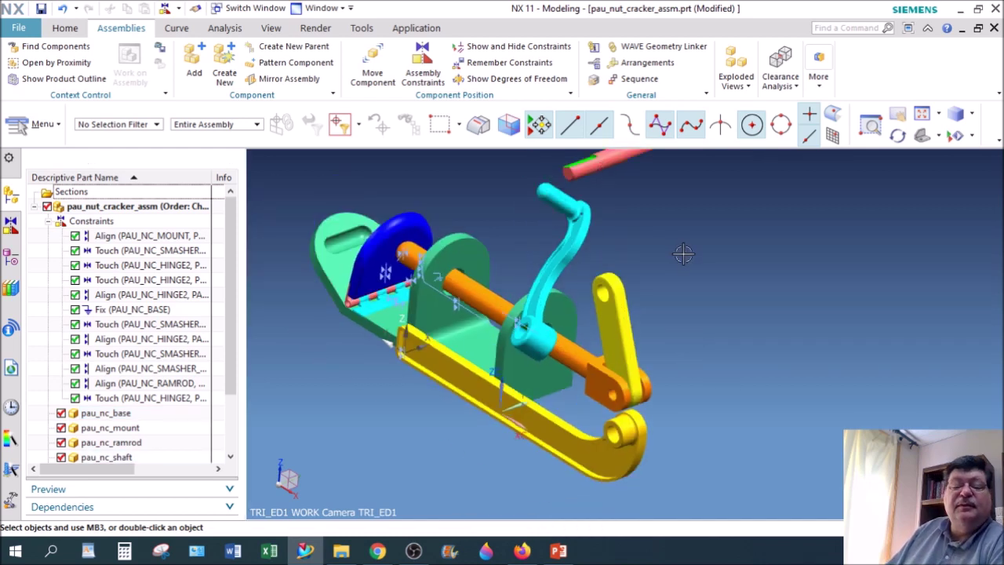
shift+middle_drag(683, 254, 688, 300)
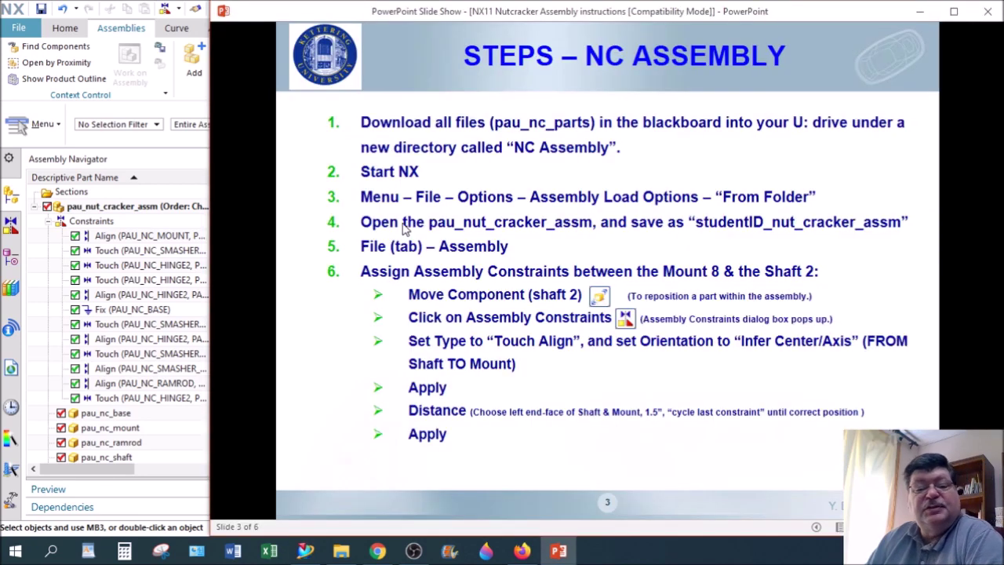
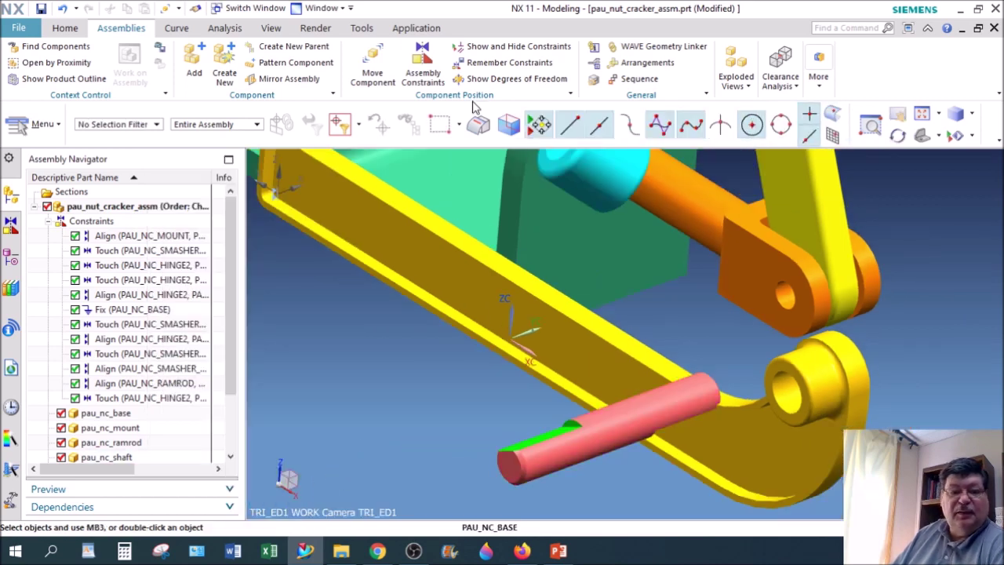
Align the shaft's axis with the mount's boss hole using a Touch Align constraint with Infer Center/Axis orientation.
click(422, 72)
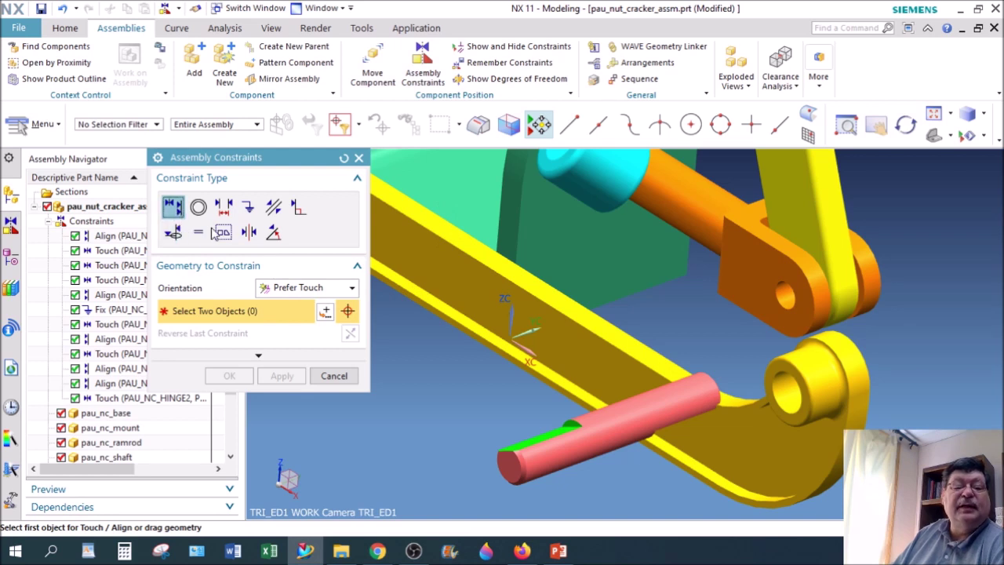
click(315, 288)
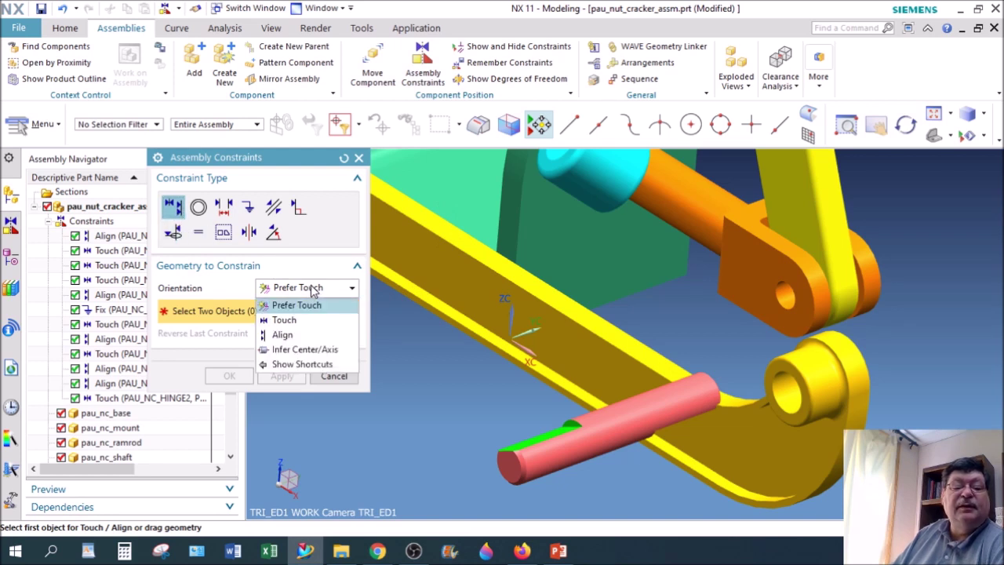
click(290, 350)
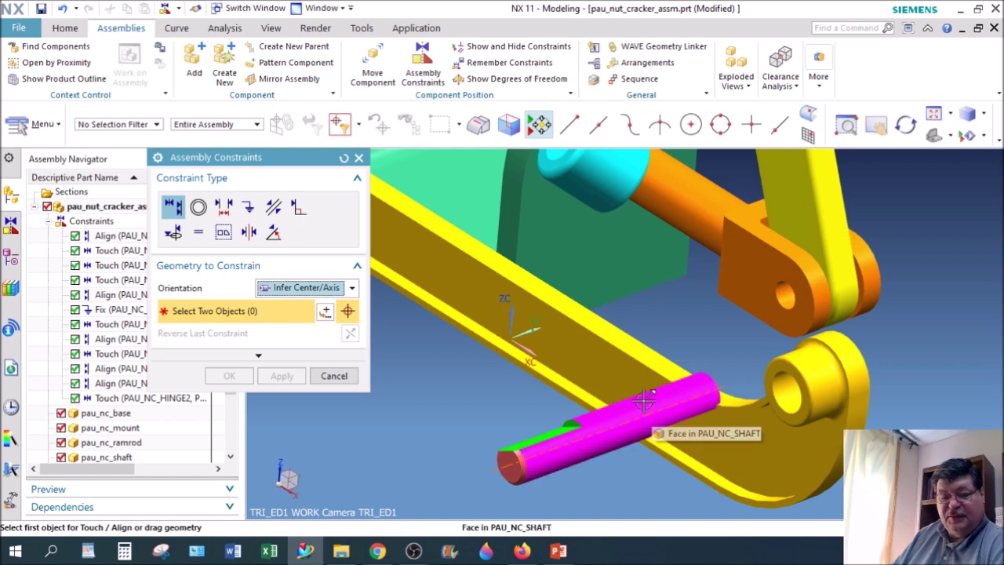
click(730, 424)
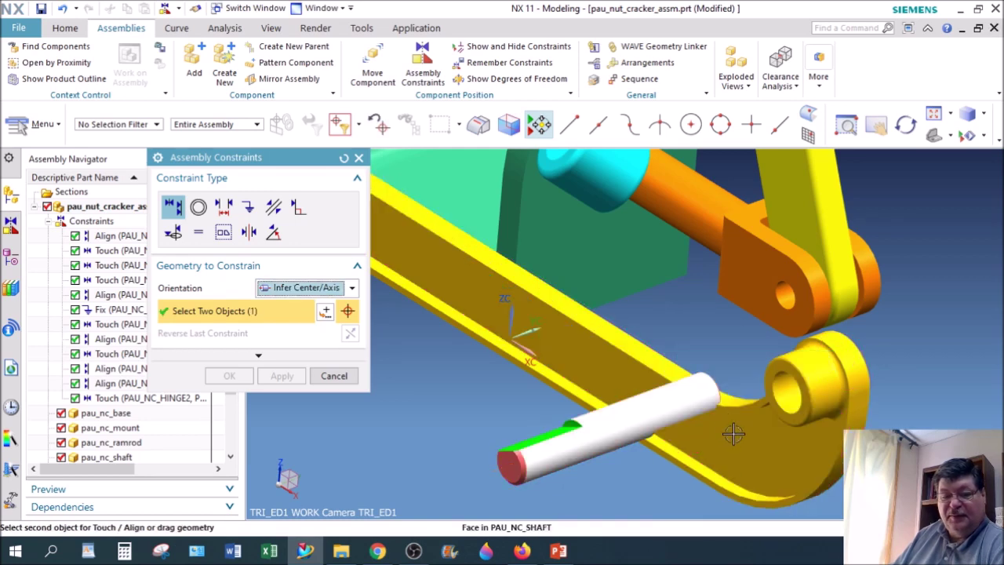
click(785, 383)
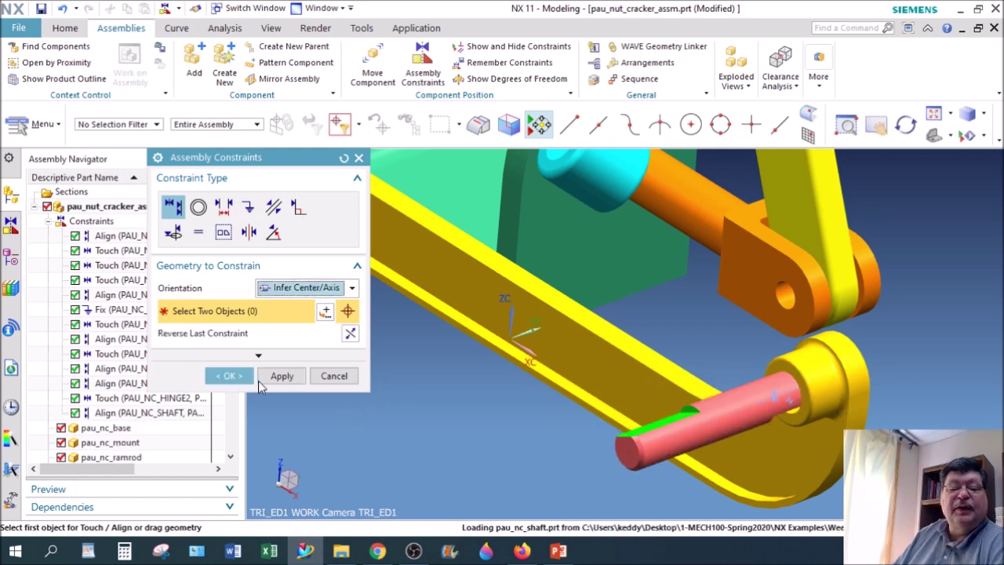
click(284, 378)
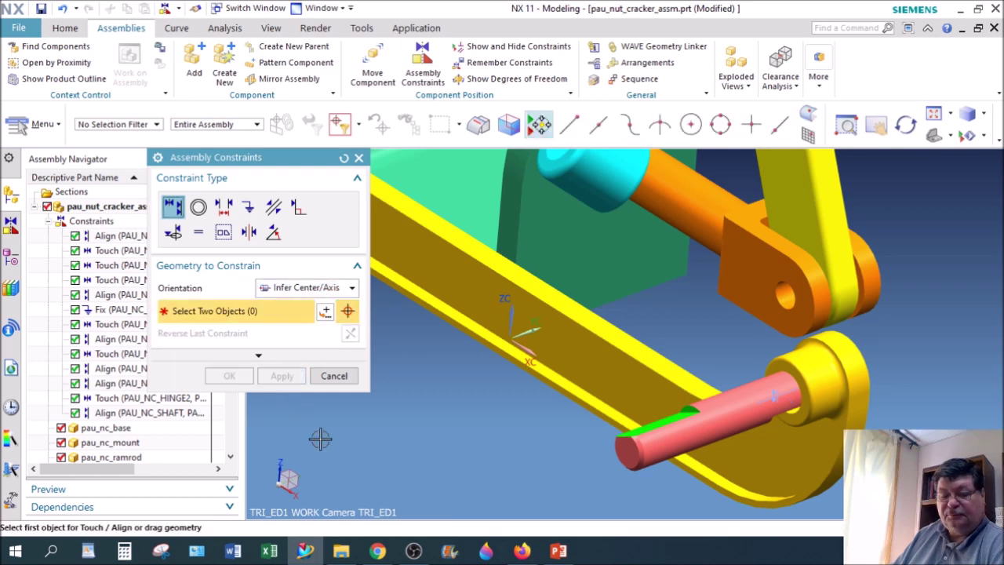
Add a Distance constraint of 1.5 in between the shaft's near end face and the end face of the mount's boss.
click(224, 207)
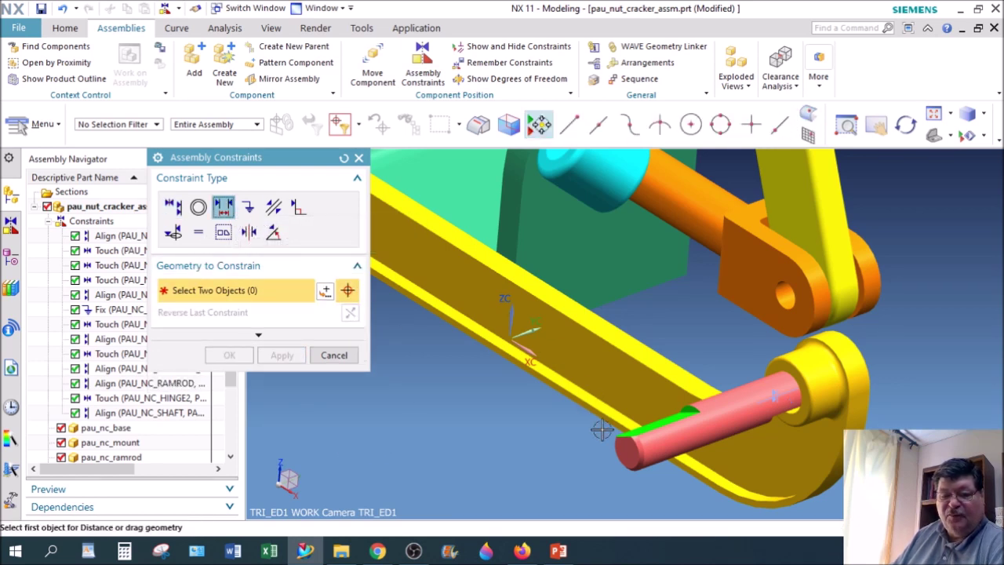
click(625, 449)
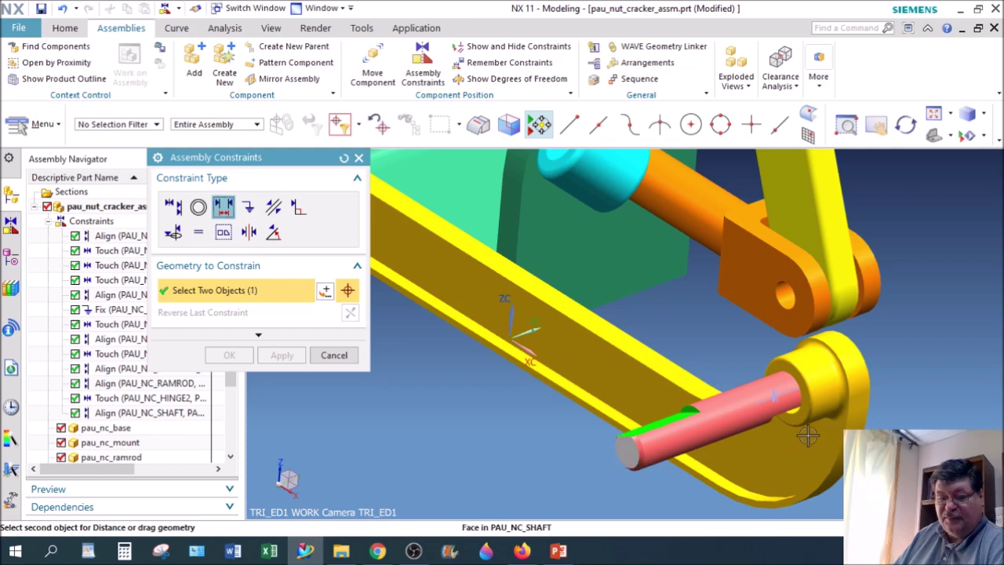
click(776, 373)
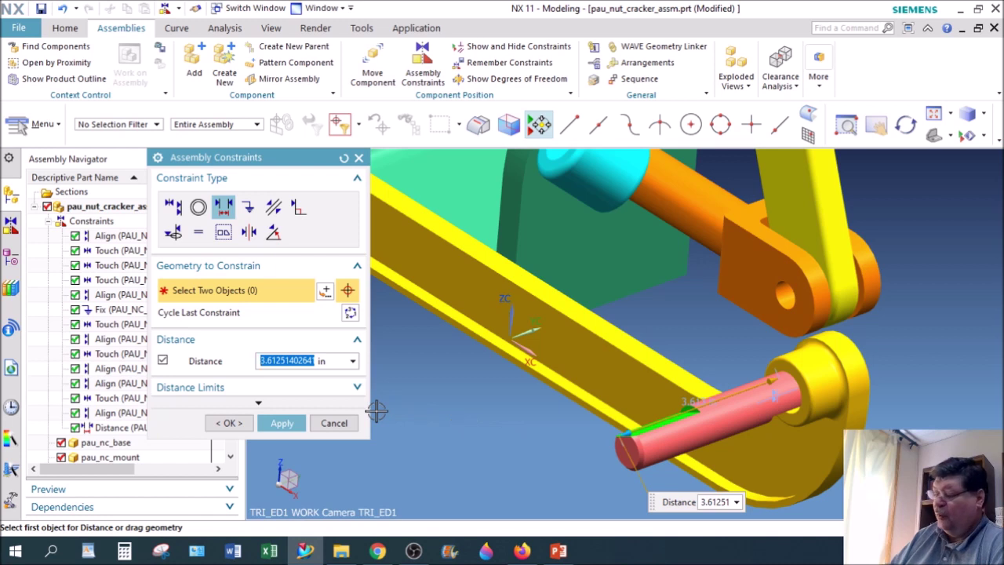
text(1)
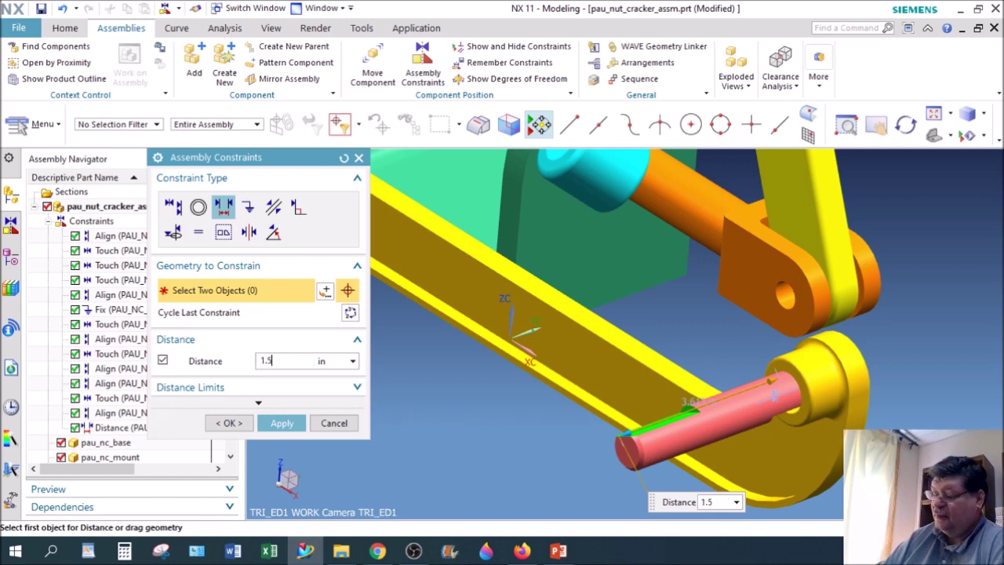
text(.5)
key(Return)
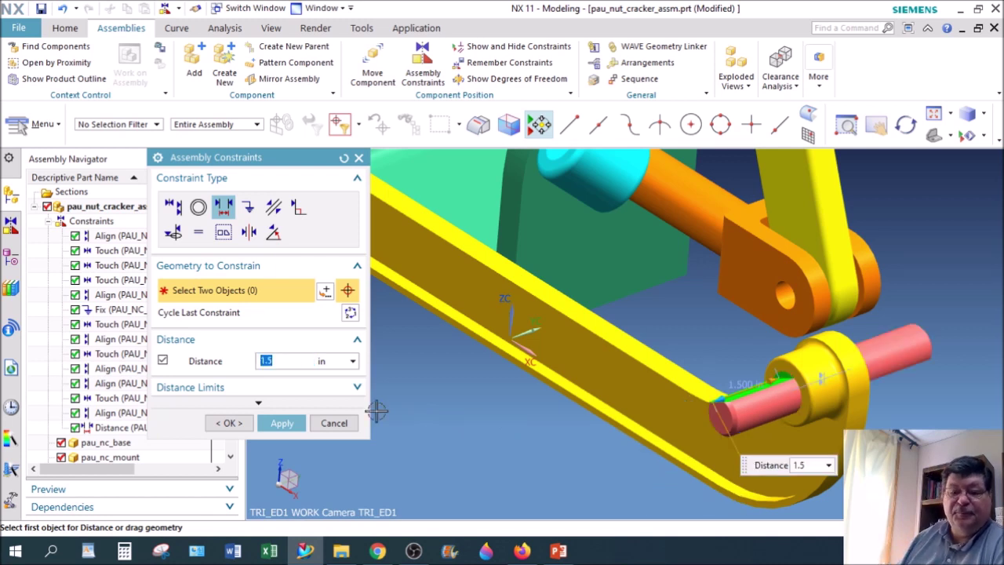
click(229, 422)
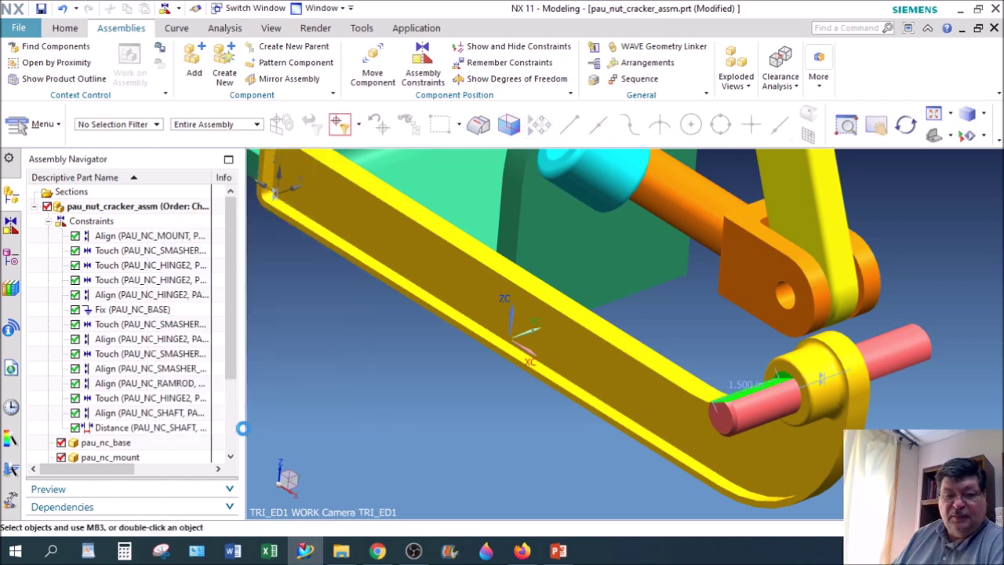
Rotate the shaft about its axis inside the mount's boss with Move Component, turning the flat at its far end outward.
click(373, 64)
click(754, 416)
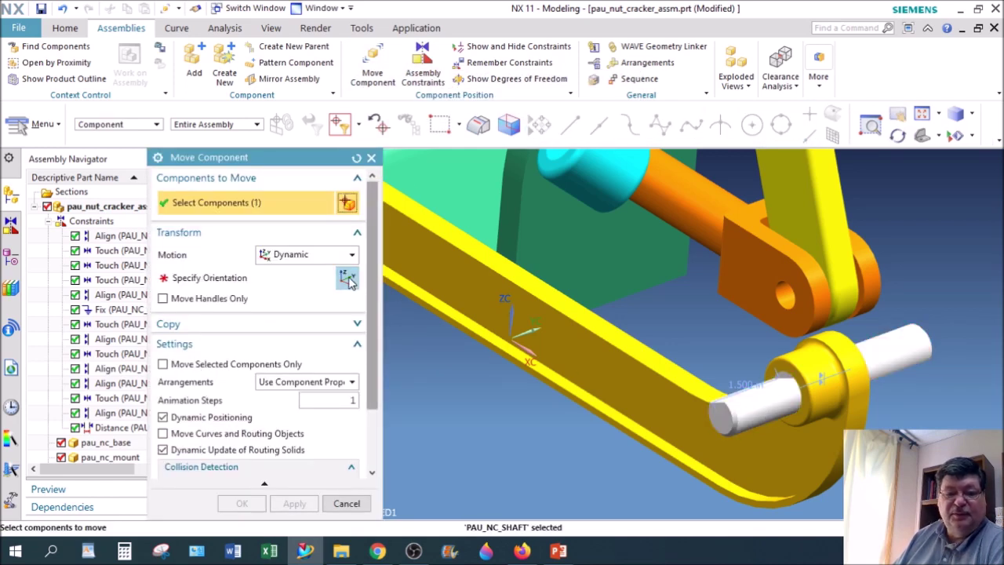
click(351, 280)
drag(836, 339, 767, 295)
click(820, 379)
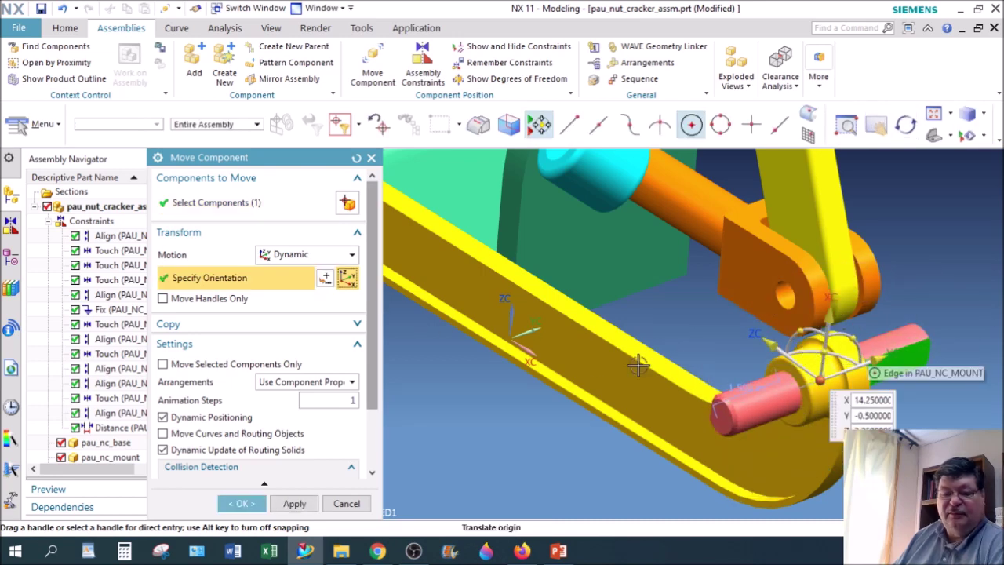
click(240, 503)
scroll(374, 403, down, 3)
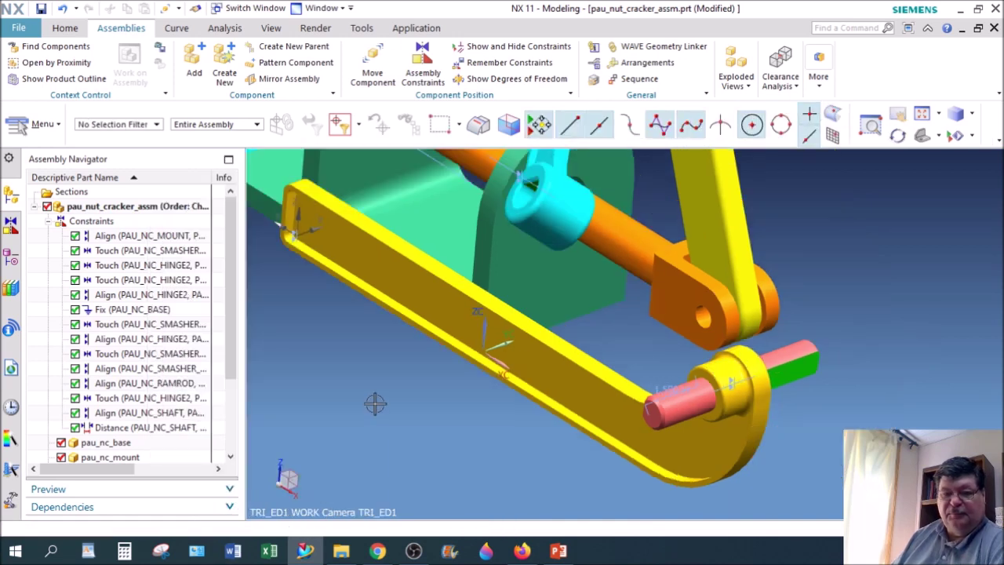
Align the axis of the crank's hub hole with the shaft's axis using a Touch Align constraint with Infer Center/Axis orientation.
scroll(442, 192, down, 1)
shift+middle_drag(513, 266, 527, 355)
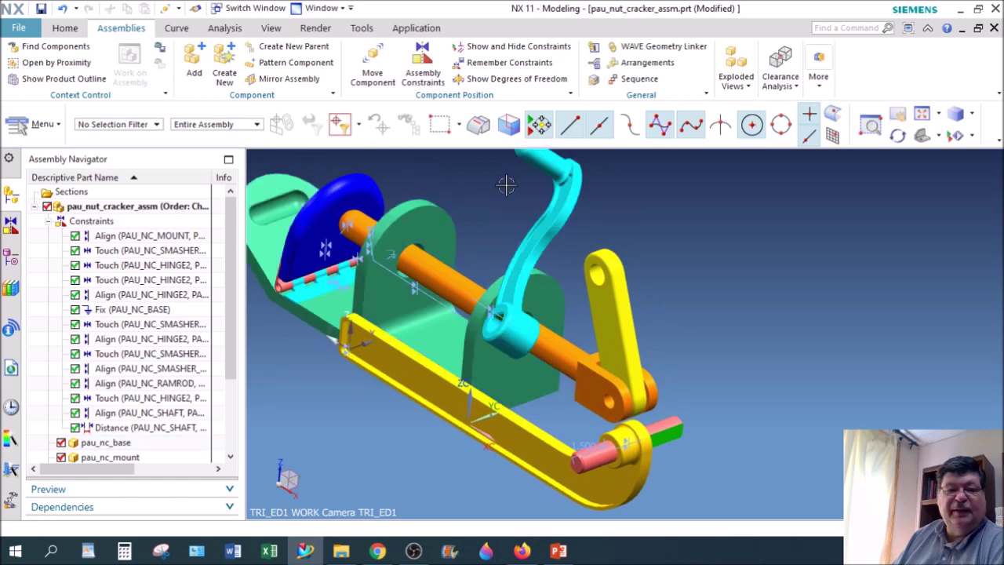
click(423, 64)
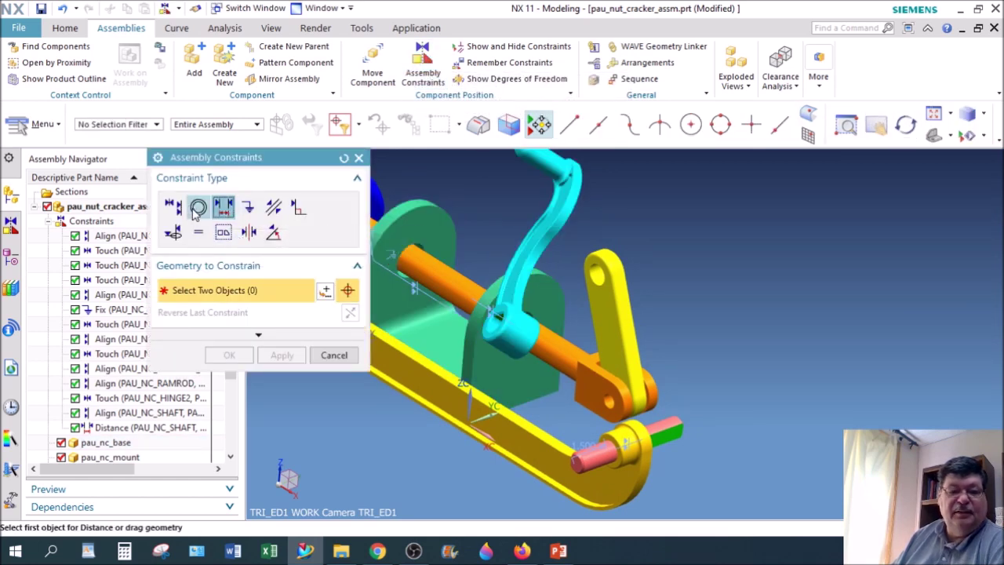
click(176, 208)
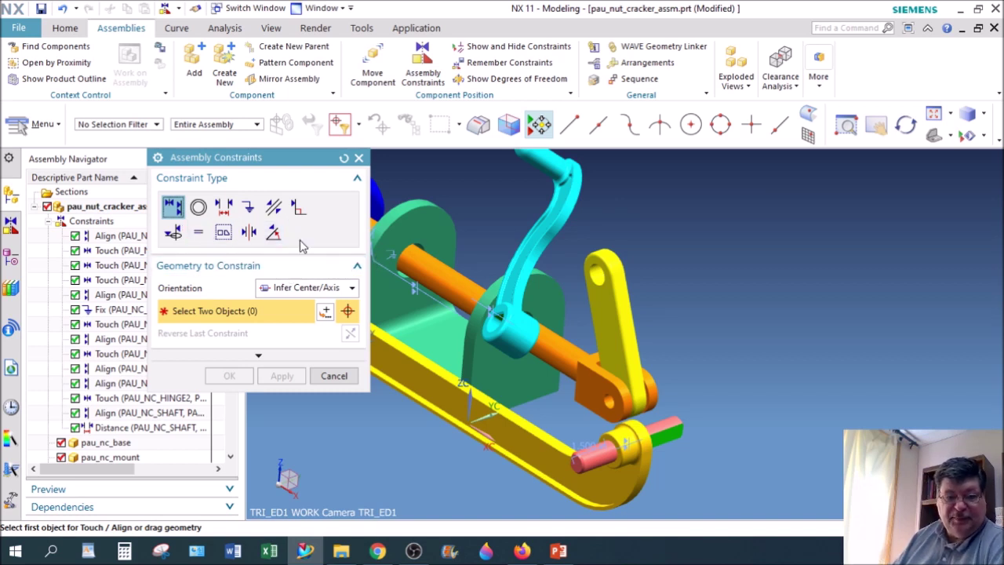
scroll(497, 325, up, 6)
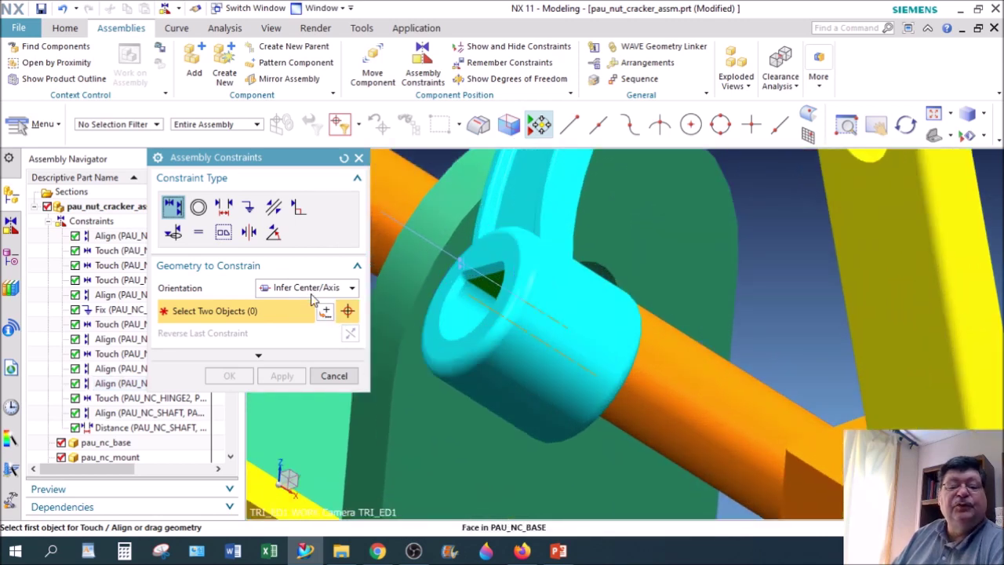
click(463, 315)
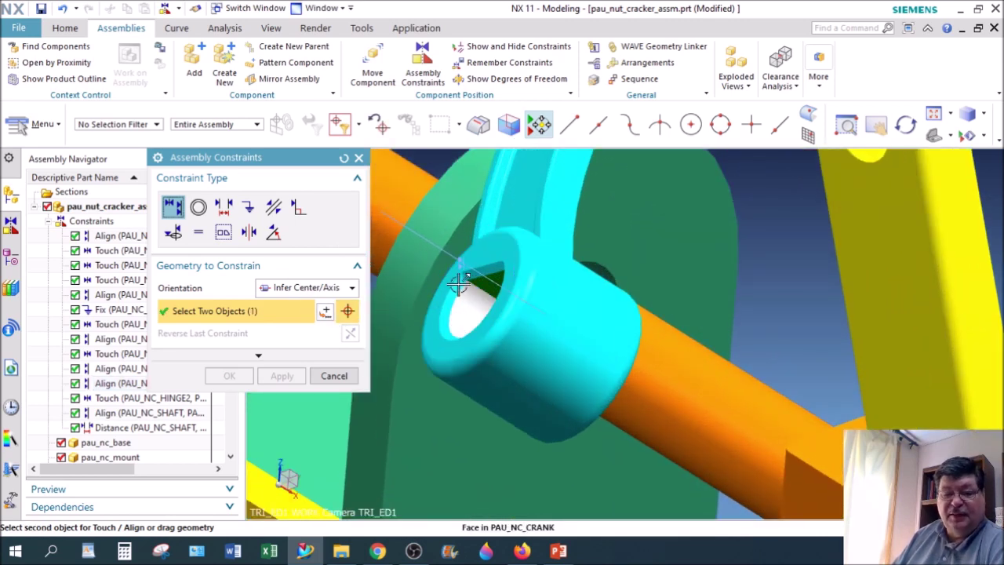
scroll(480, 334, down, 3)
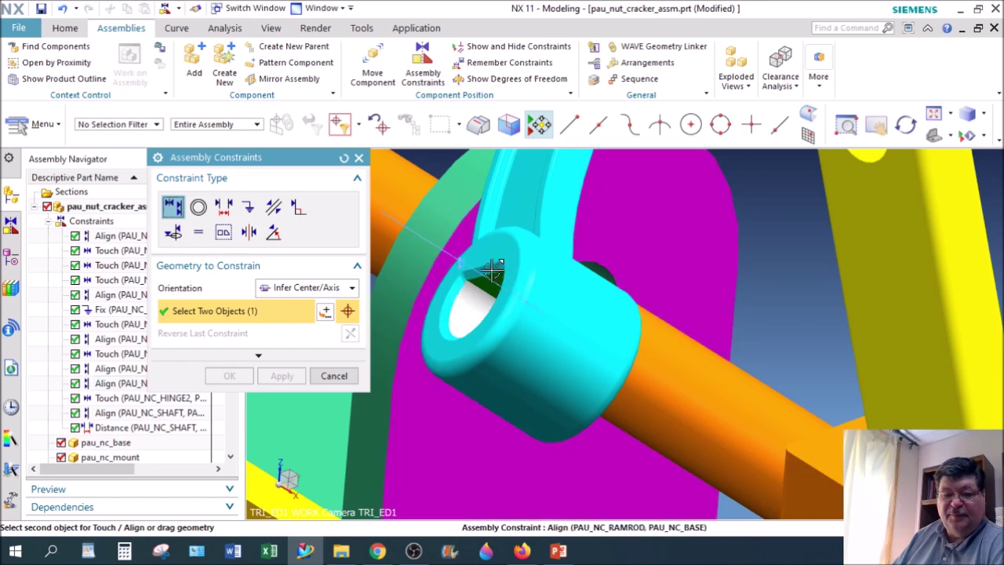
scroll(619, 297, down, 2)
shift+middle_drag(713, 347, 604, 230)
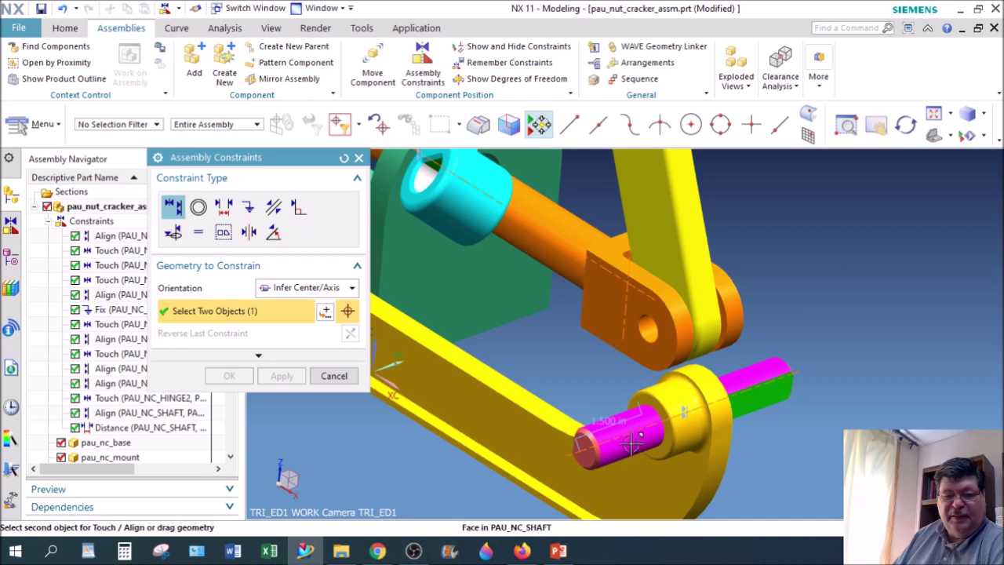
click(723, 379)
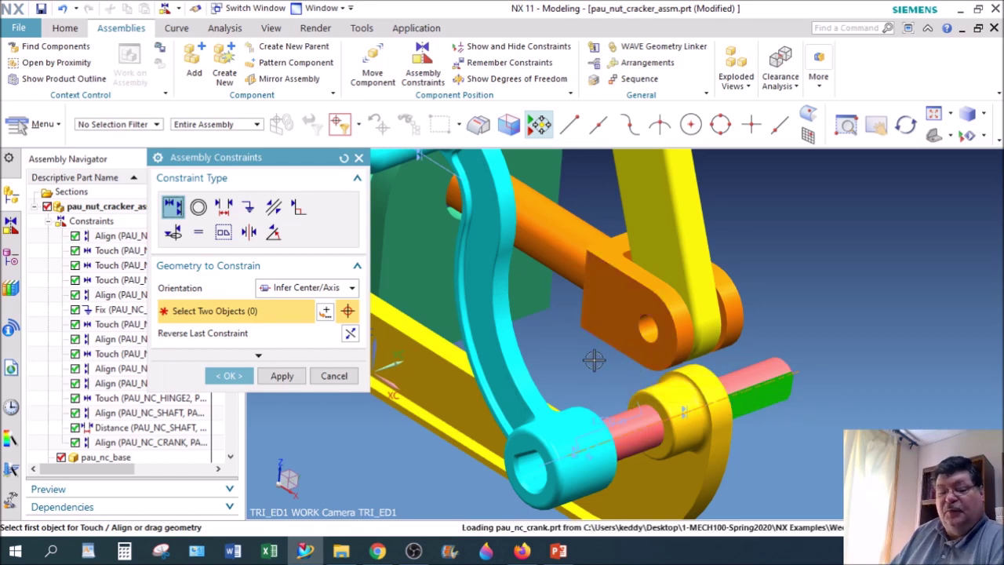
middle_drag(667, 394, 691, 396)
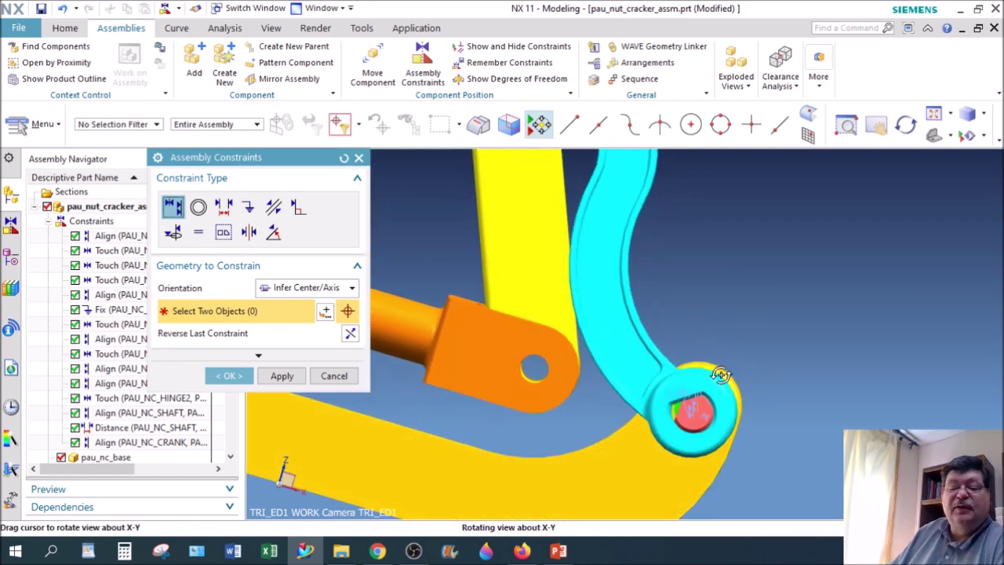
scroll(675, 408, up, 5)
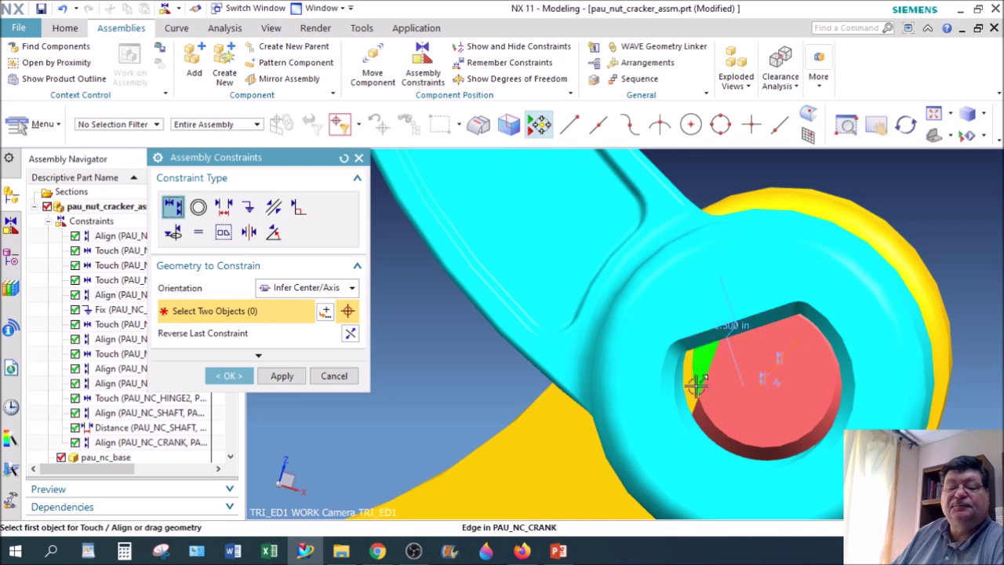
scroll(861, 266, down, 4)
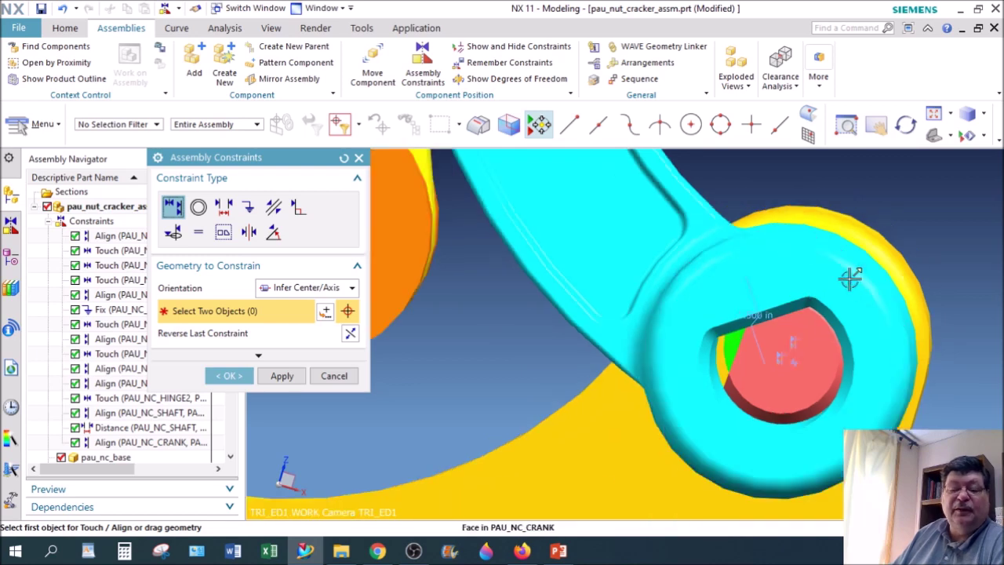
click(285, 378)
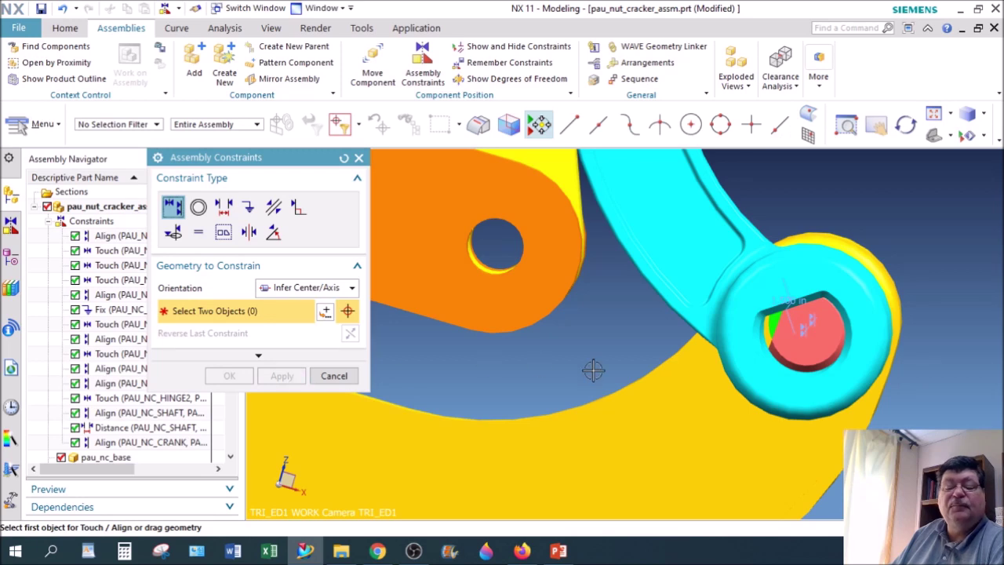
Examine how the flat in the crank's hub hole is oriented relative to the flat on the shaft.
middle_drag(576, 367, 598, 358)
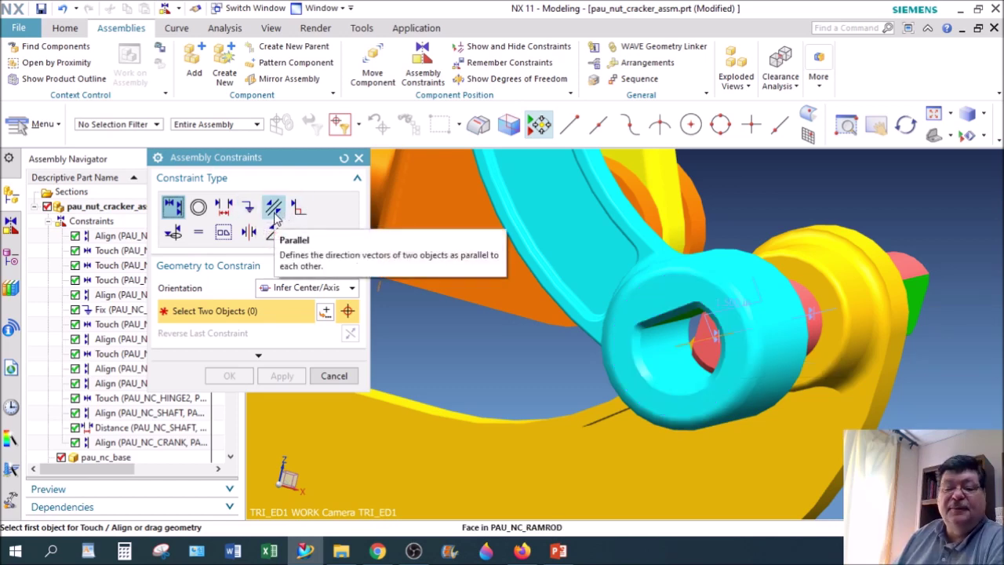
middle_drag(631, 399, 641, 392)
middle_drag(789, 399, 752, 423)
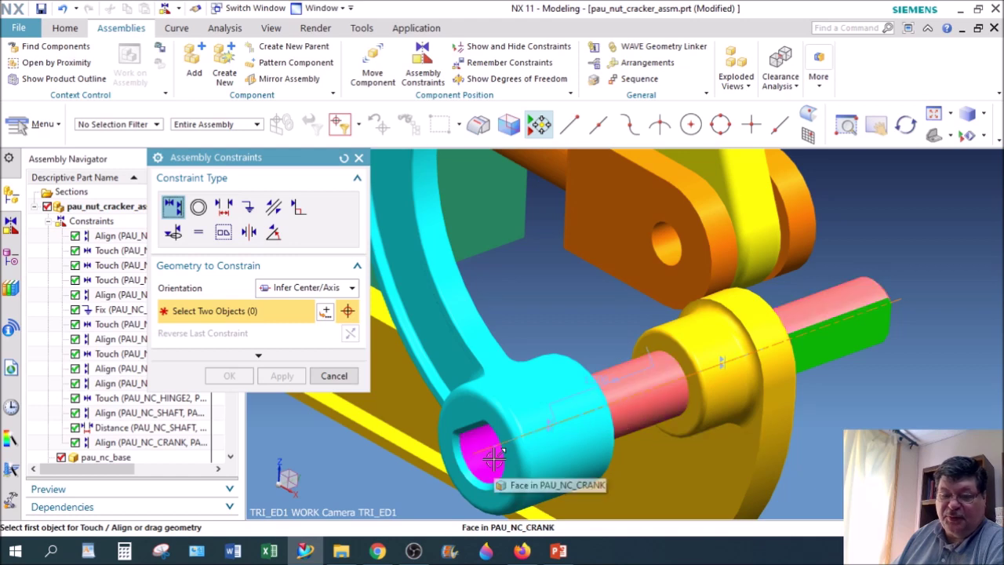
middle_drag(585, 415, 616, 403)
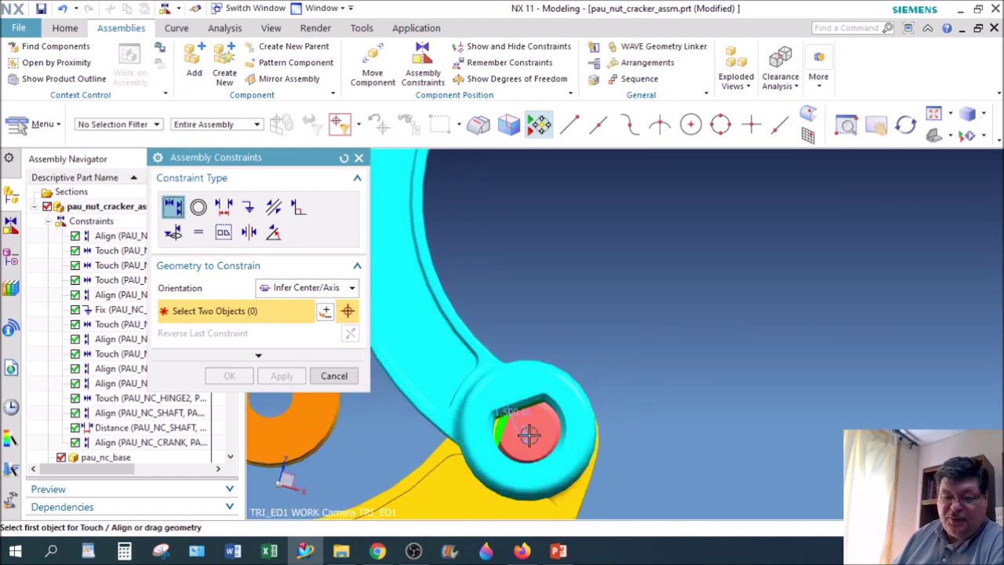
scroll(518, 426, up, 3)
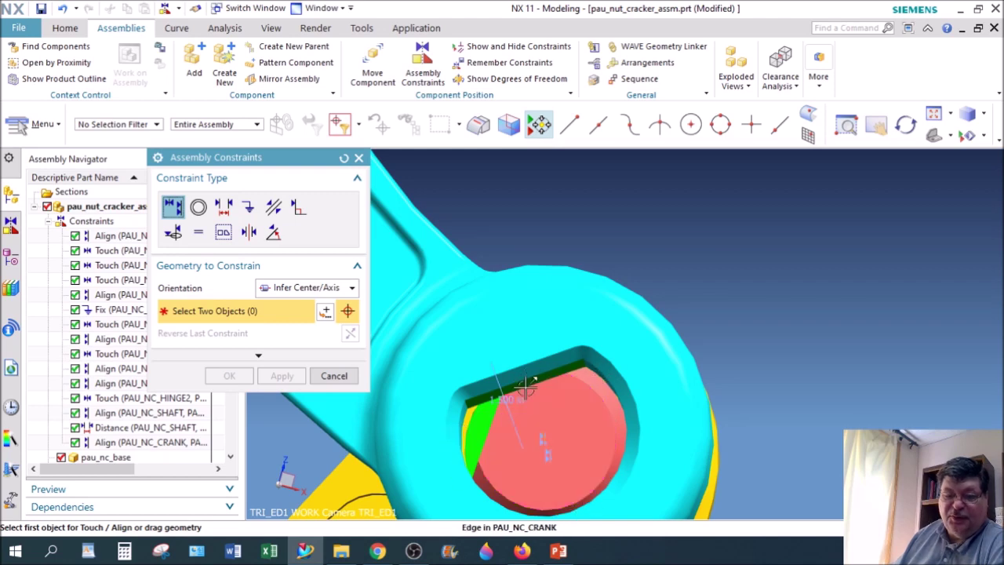
scroll(528, 386, up, 1)
middle_drag(528, 386, 444, 340)
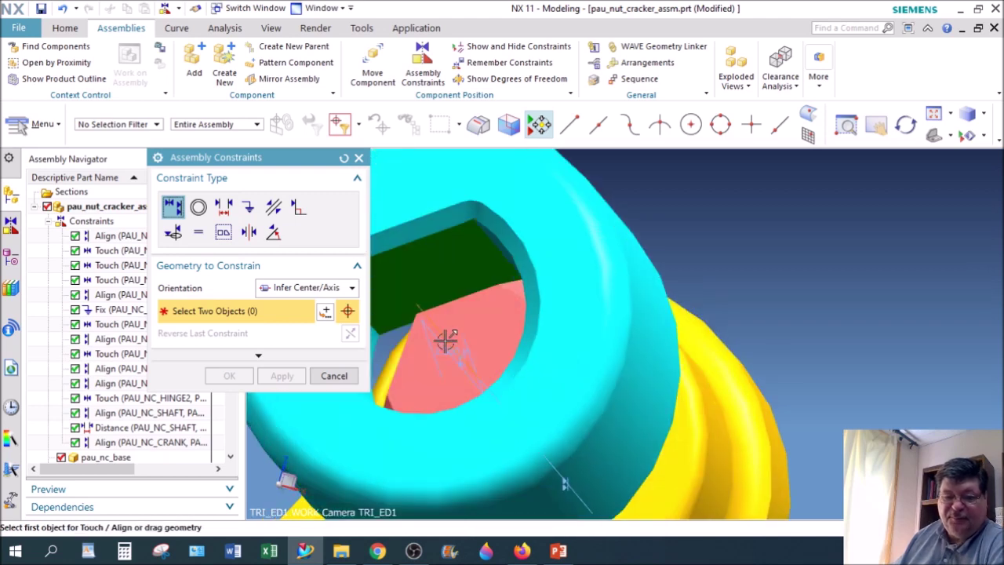
middle_drag(514, 335, 543, 368)
scroll(543, 368, down, 1)
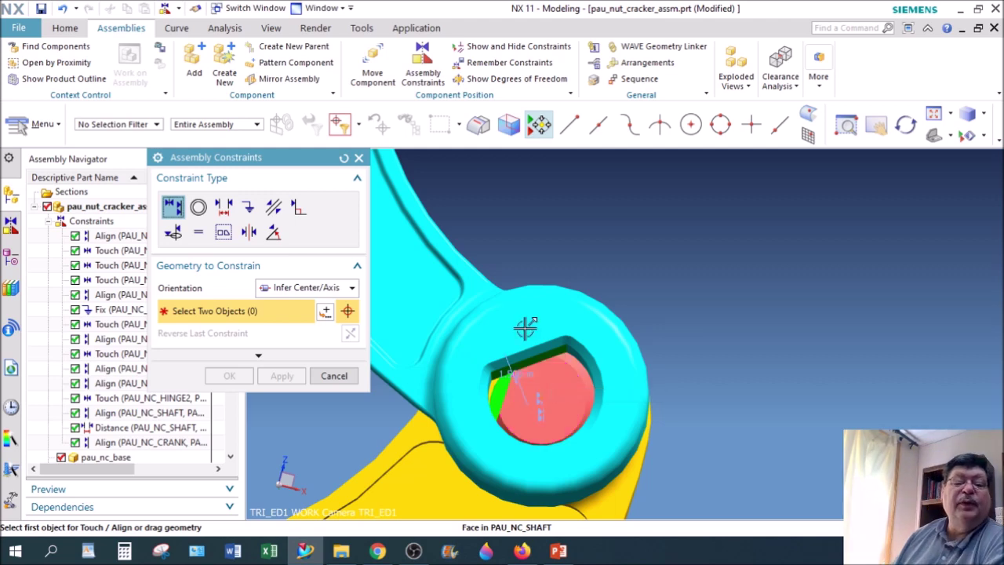
Add a Parallel constraint between the flat in the crank's hub hole and the flat at the shaft's far end.
click(275, 209)
middle_drag(758, 362, 743, 335)
click(510, 228)
middle_drag(693, 285, 730, 291)
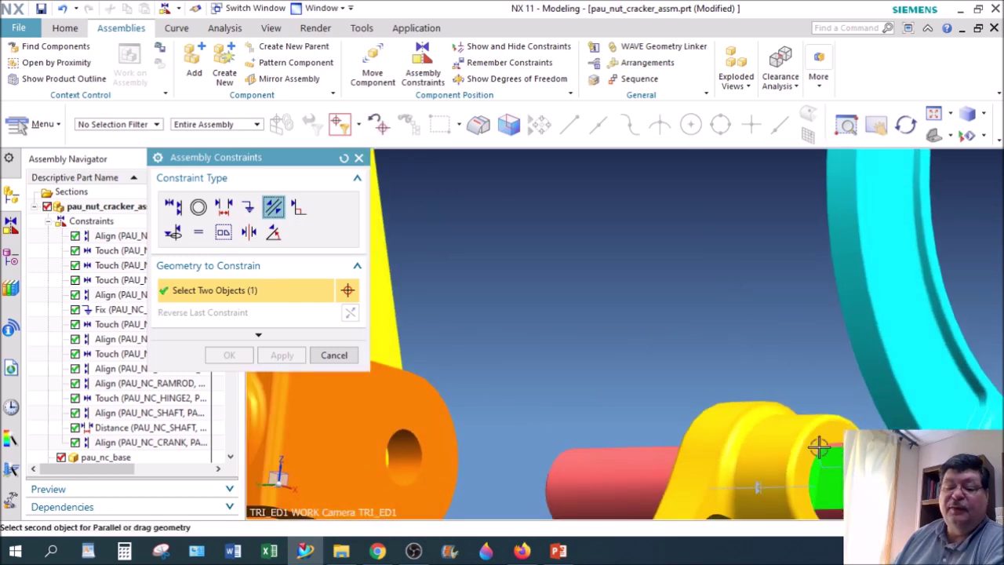
click(831, 455)
middle_drag(859, 404, 820, 388)
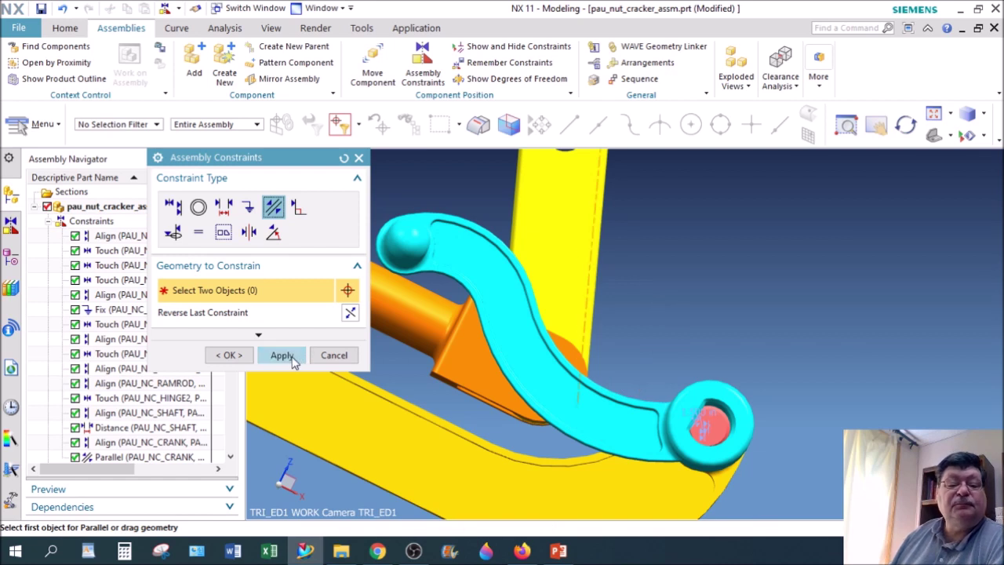
click(284, 357)
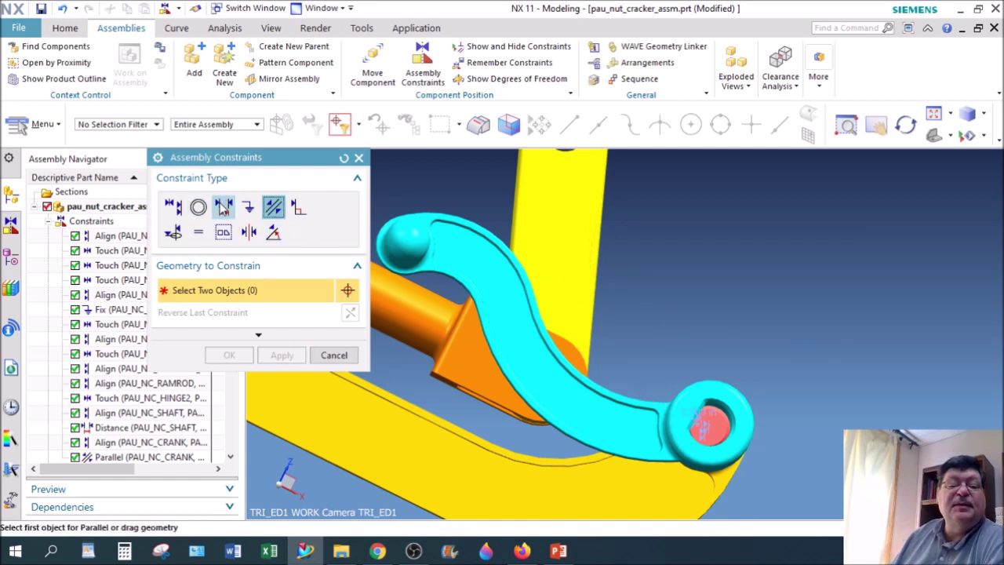
Add a Distance constraint of 0 in between the crank hub's outer end face and the shaft's near end face.
click(223, 206)
middle_drag(798, 415, 746, 406)
click(679, 359)
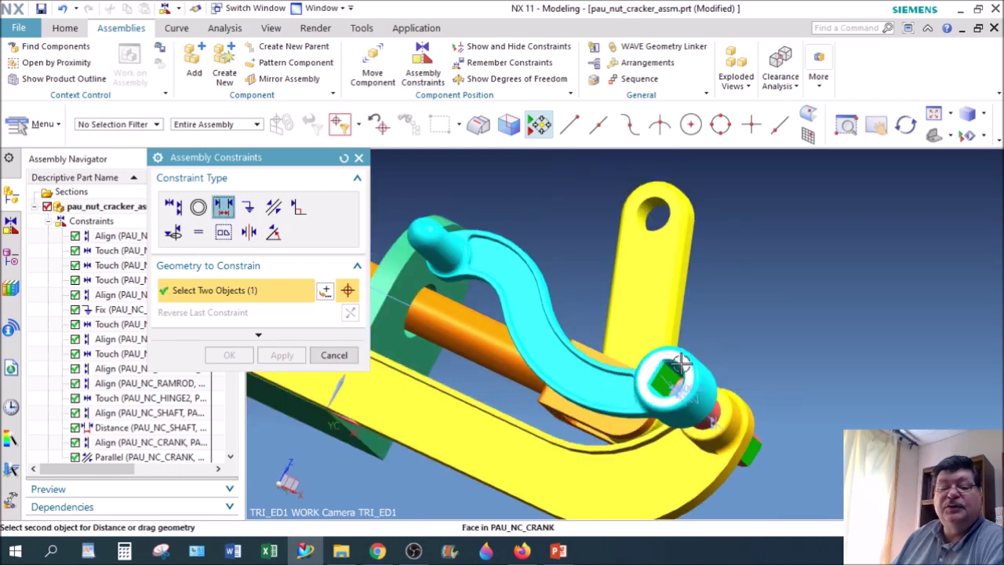
scroll(676, 366, up, 5)
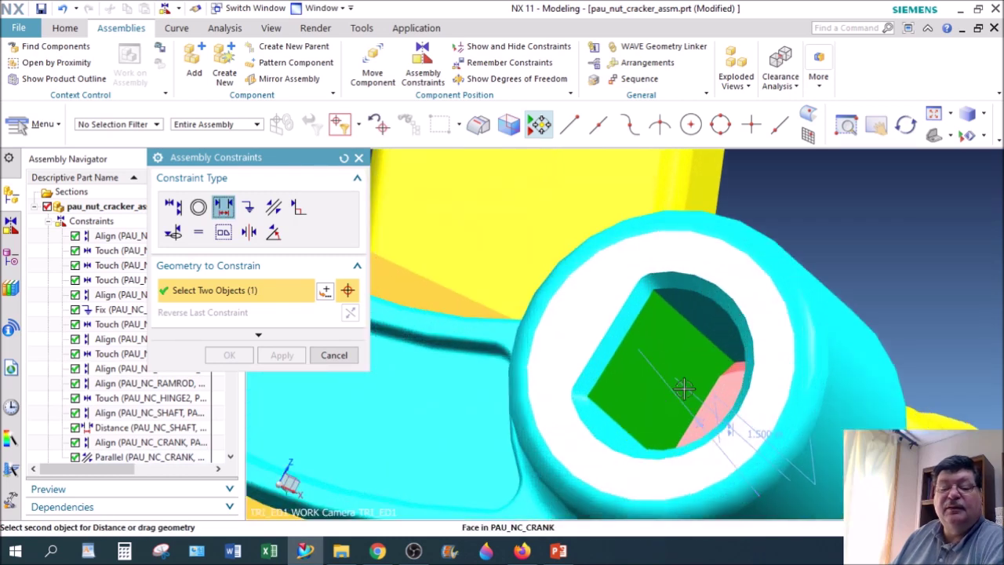
click(723, 395)
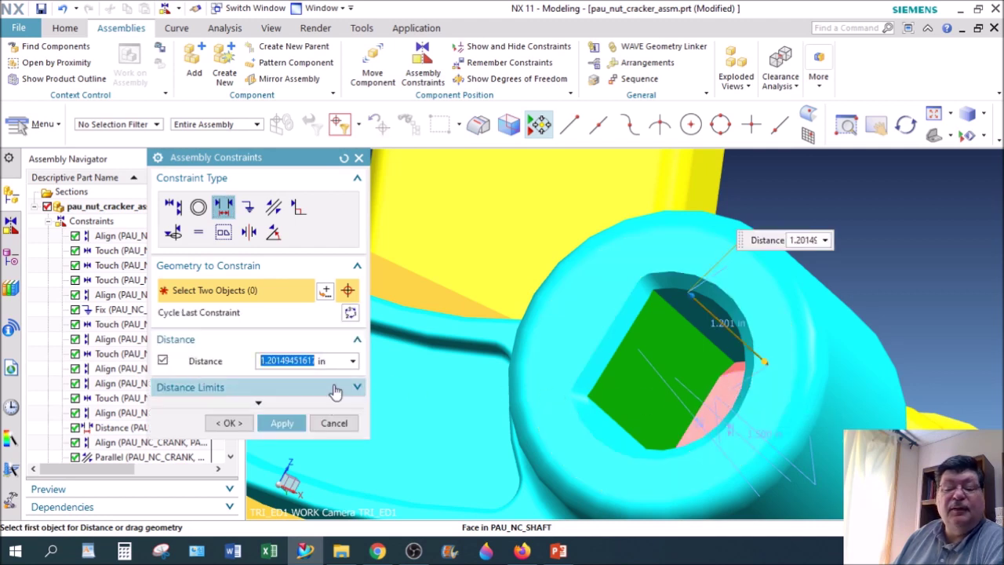
text(0)
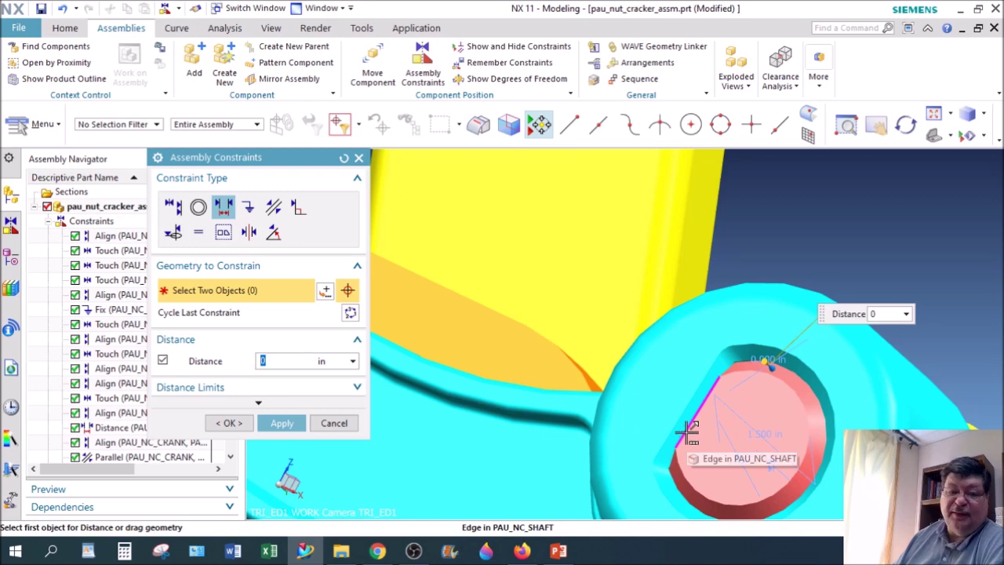
click(230, 423)
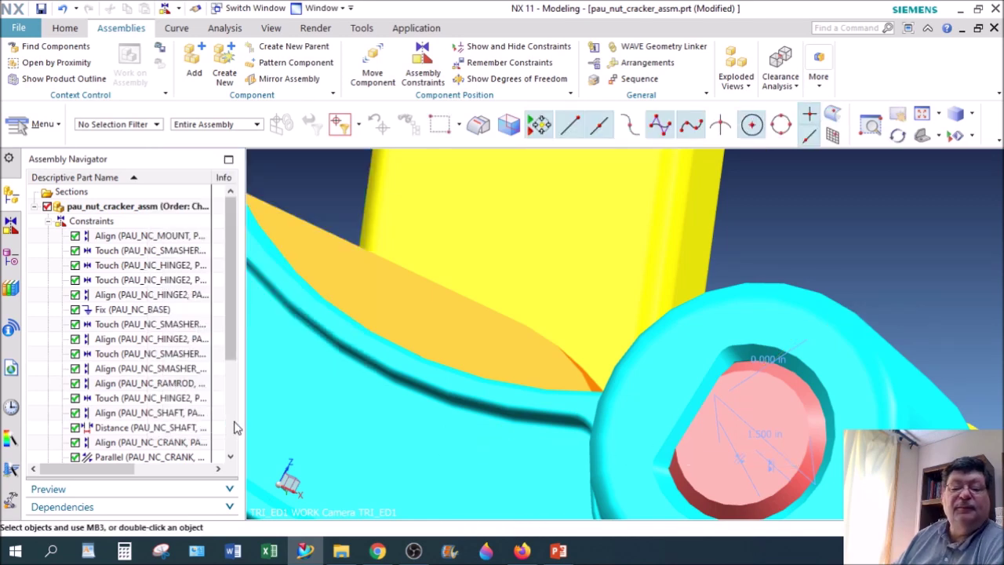
Select the crank for a dynamic Move Component and move only its handles to the centre of the shaft's near end.
scroll(679, 377, down, 5)
mouse_move(818, 326)
middle_down()
mouse_move(789, 332)
mouse_move(801, 321)
middle_up()
click(921, 135)
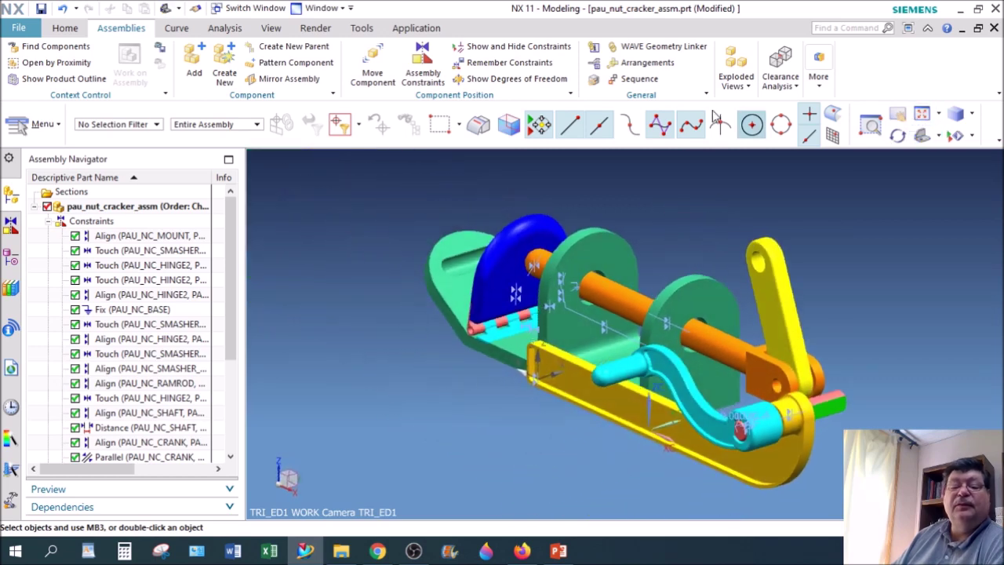
click(373, 69)
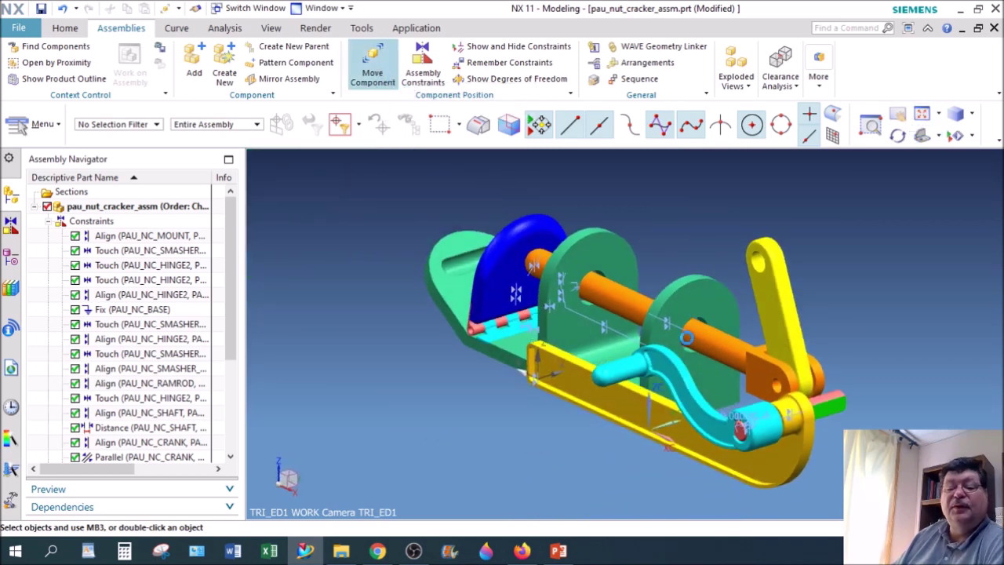
click(670, 361)
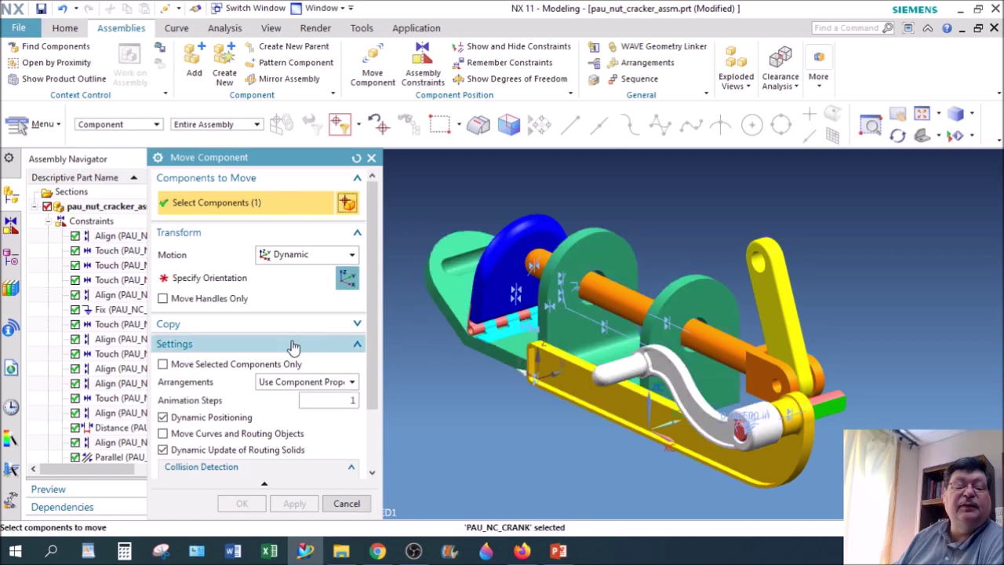
click(348, 279)
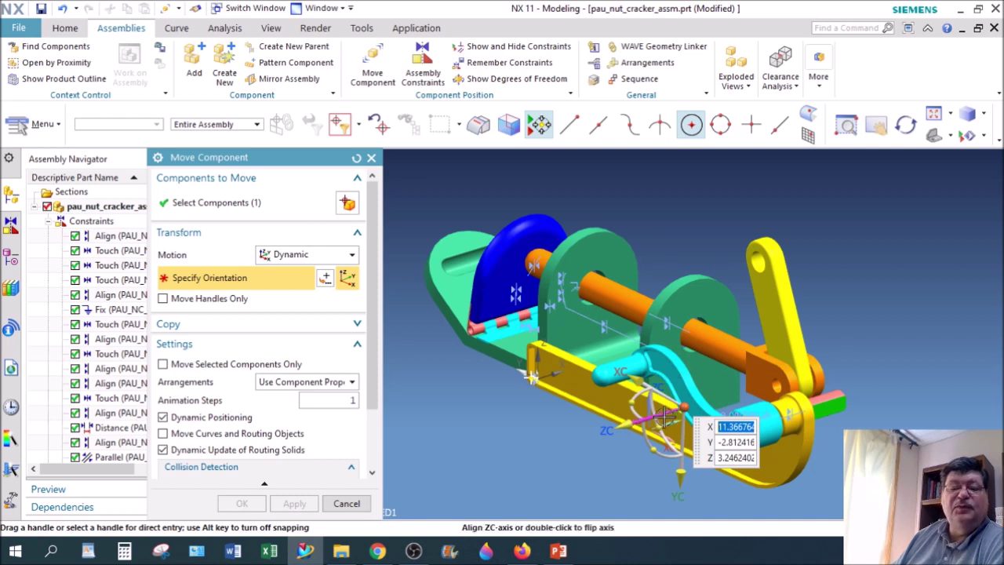
click(189, 306)
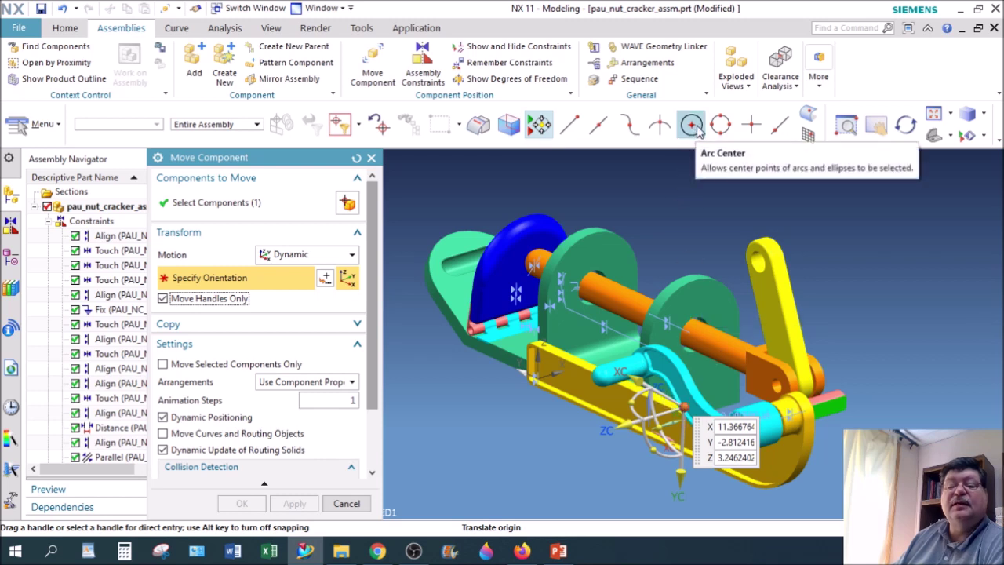
drag(686, 397, 738, 430)
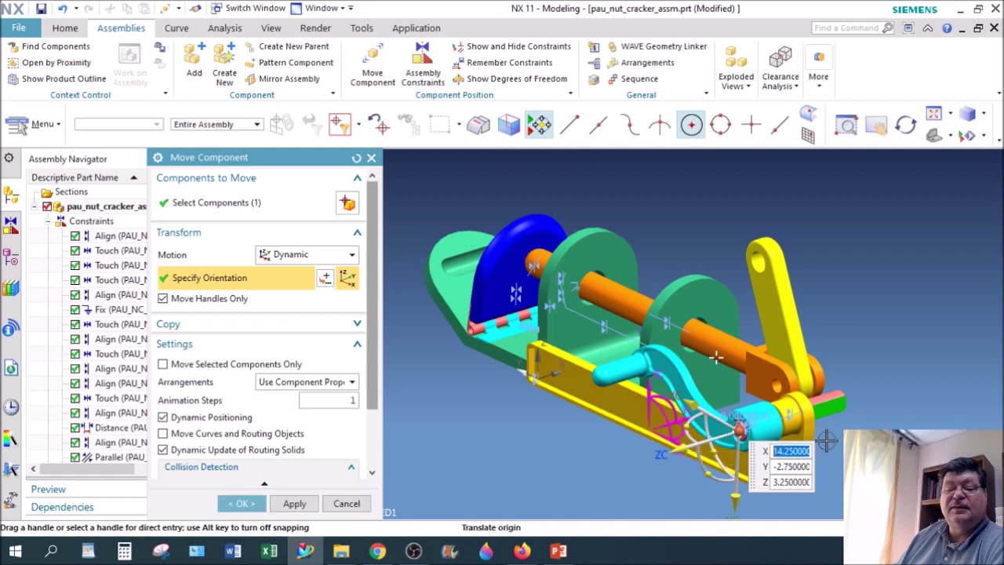
Swing the crank up about the shaft's axis with the dynamic handles, rotate it 140° back down, and accept the move.
click(162, 298)
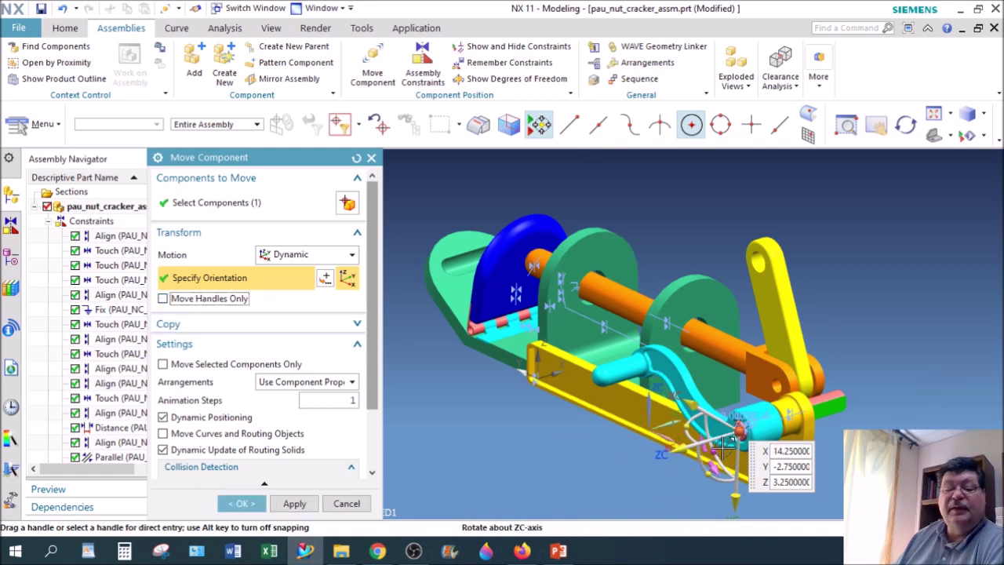
scroll(722, 445, up, 5)
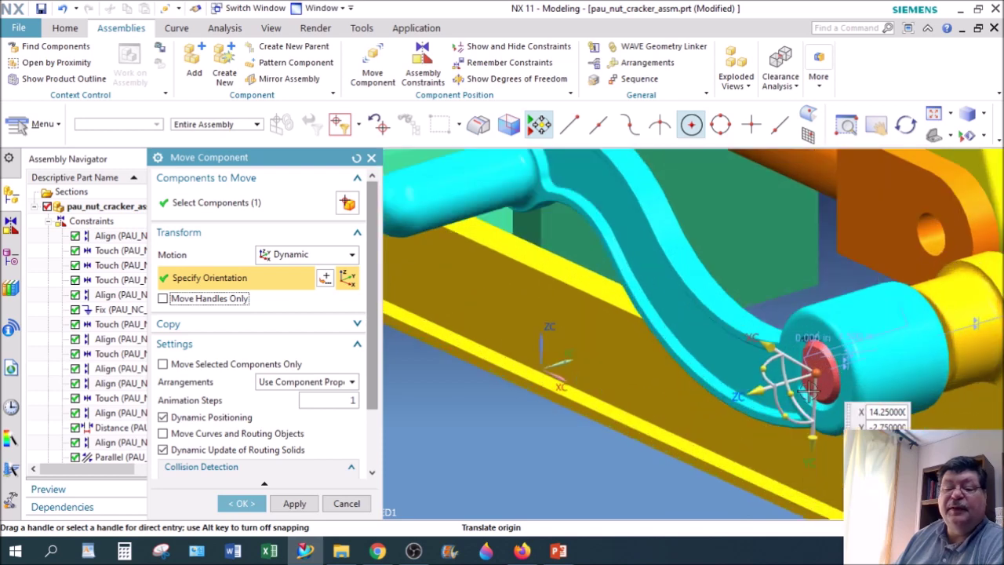
drag(792, 392, 825, 343)
scroll(832, 357, down, 5)
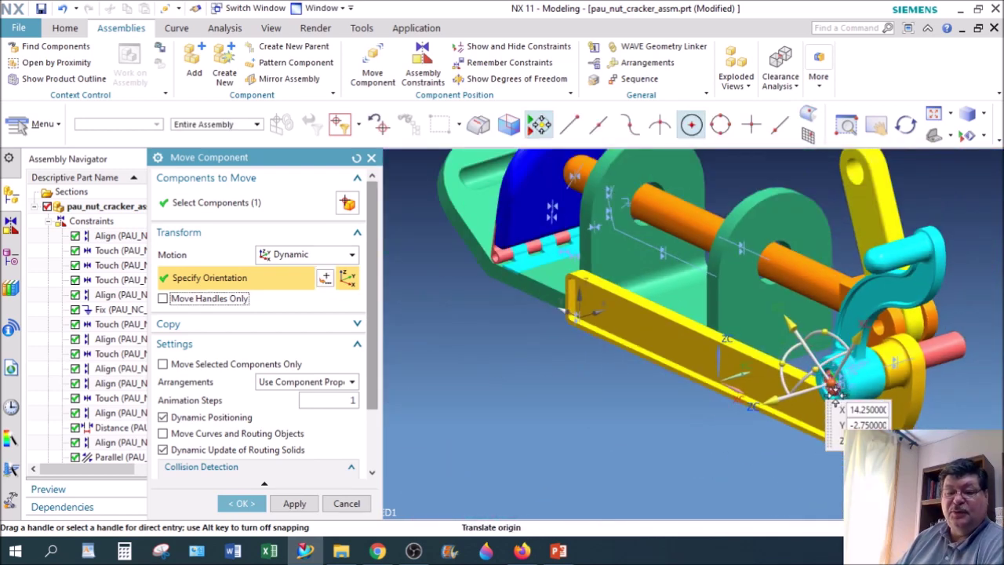
scroll(831, 360, up, 5)
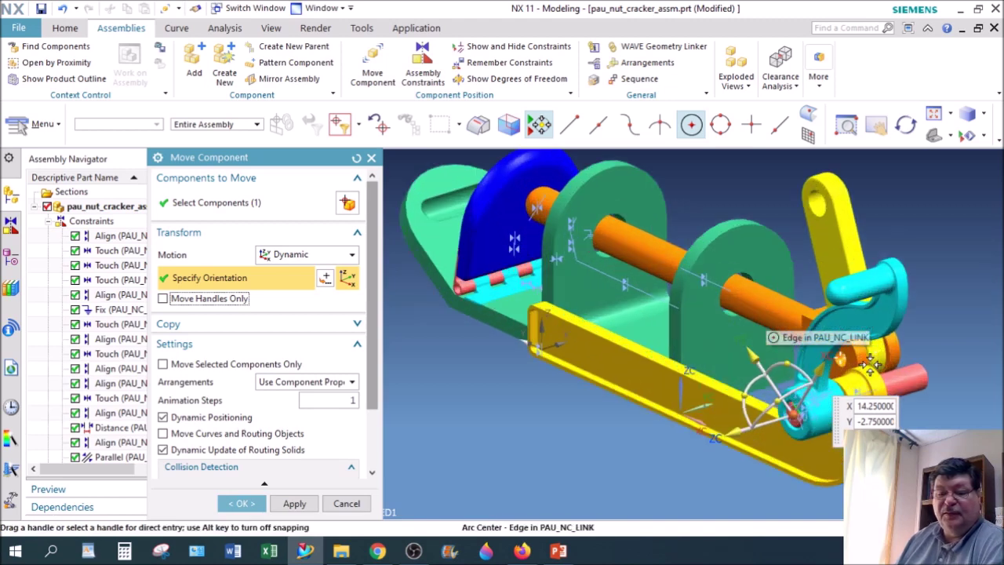
drag(785, 357, 725, 467)
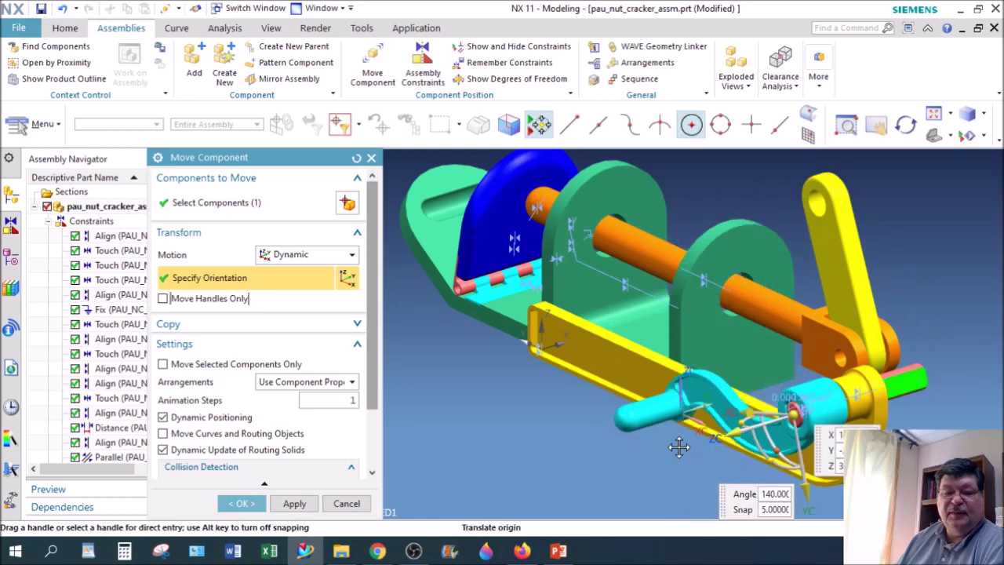
click(241, 503)
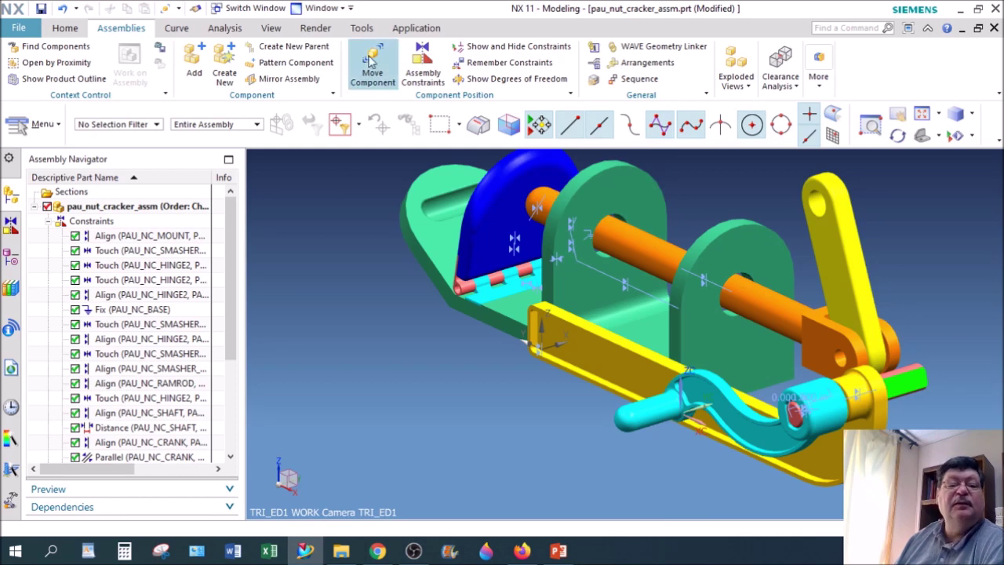
Add the pau_nc_arm part to the assembly, positioned By Constraints, and preview it in the main window.
click(194, 71)
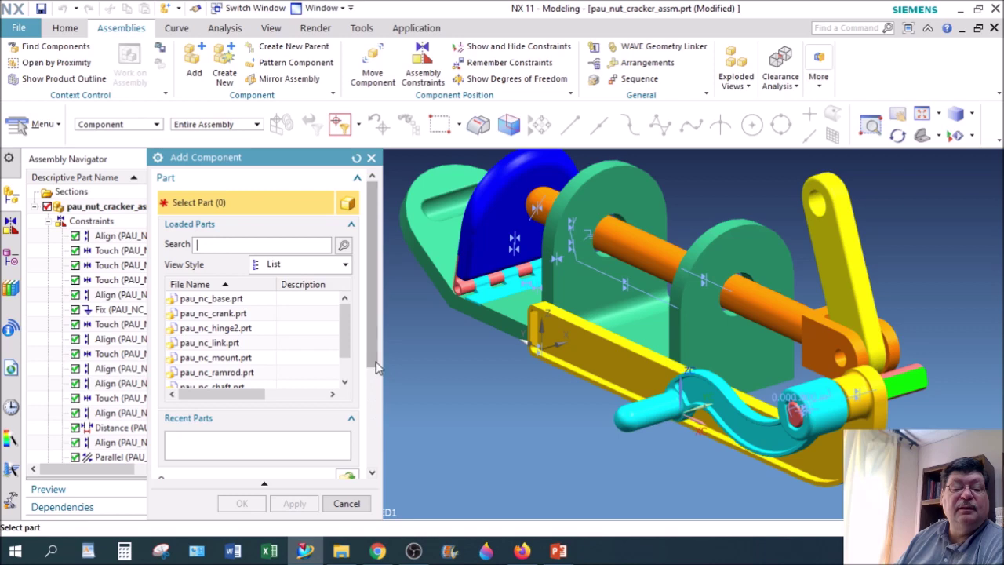
scroll(369, 400, down, 2)
click(347, 428)
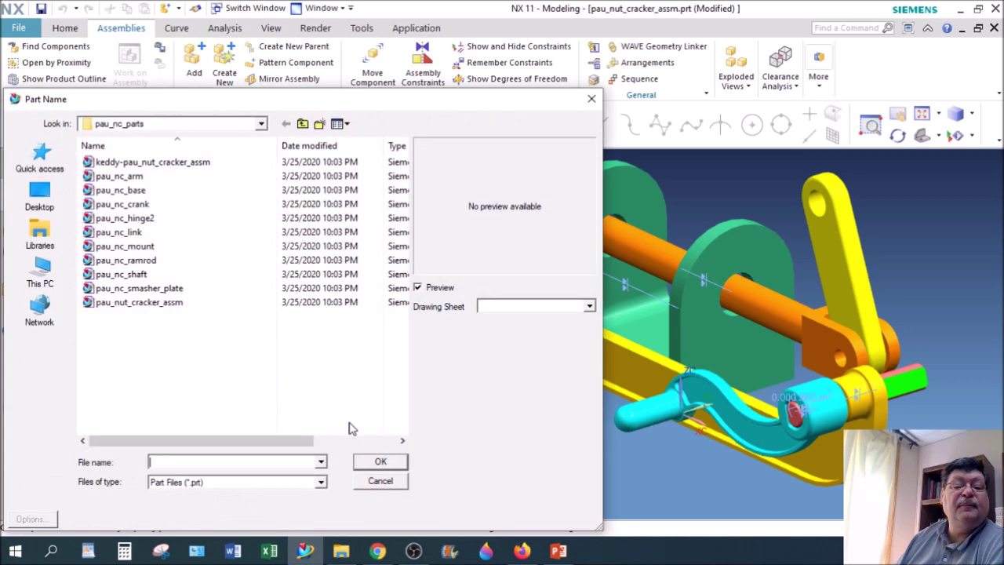
click(149, 178)
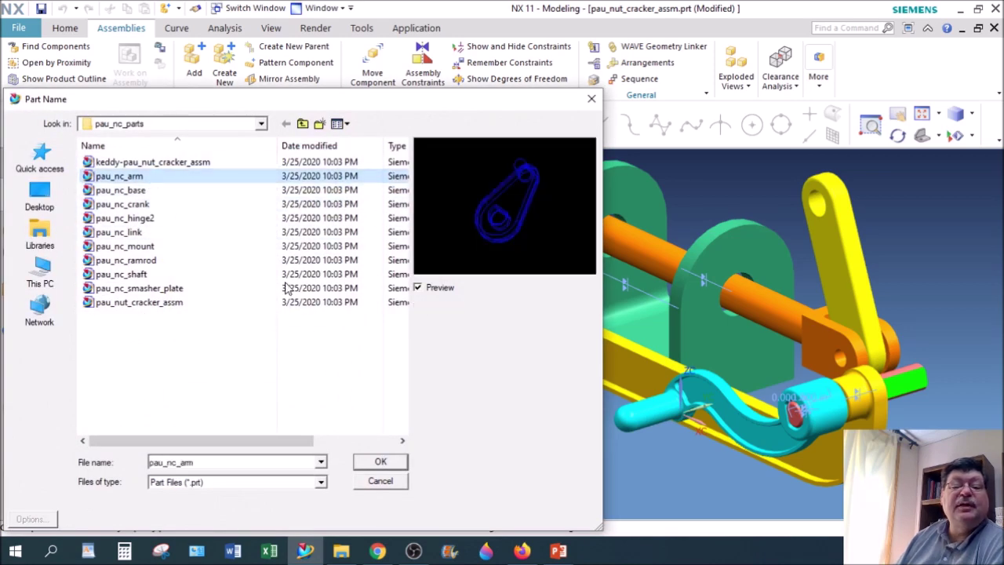
click(381, 463)
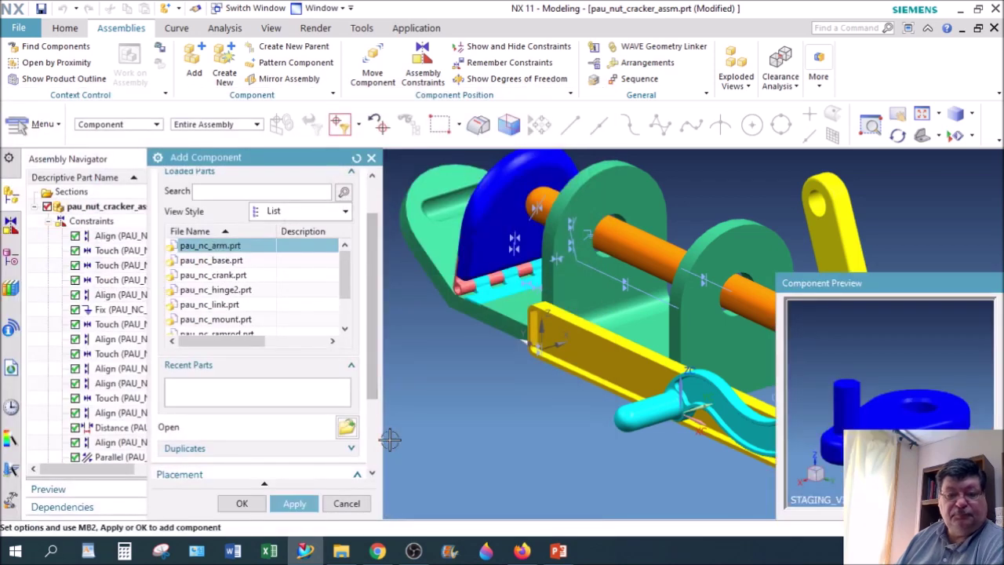
scroll(375, 433, down, 3)
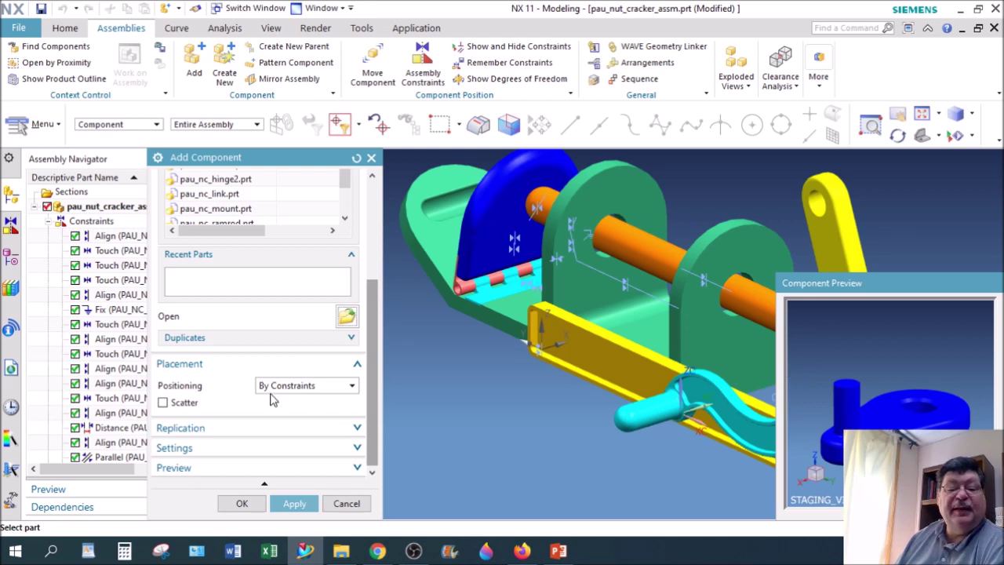
click(244, 505)
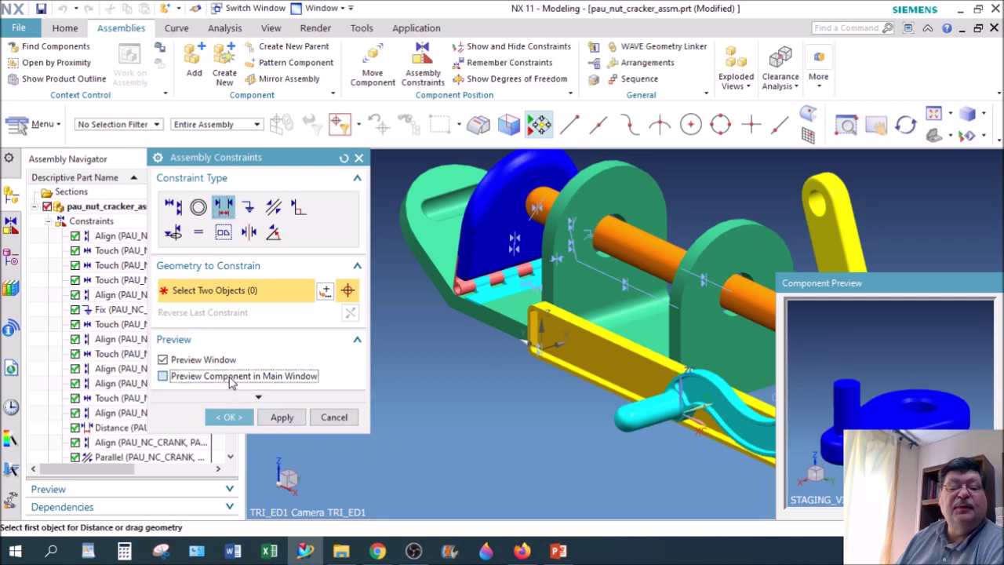
click(230, 379)
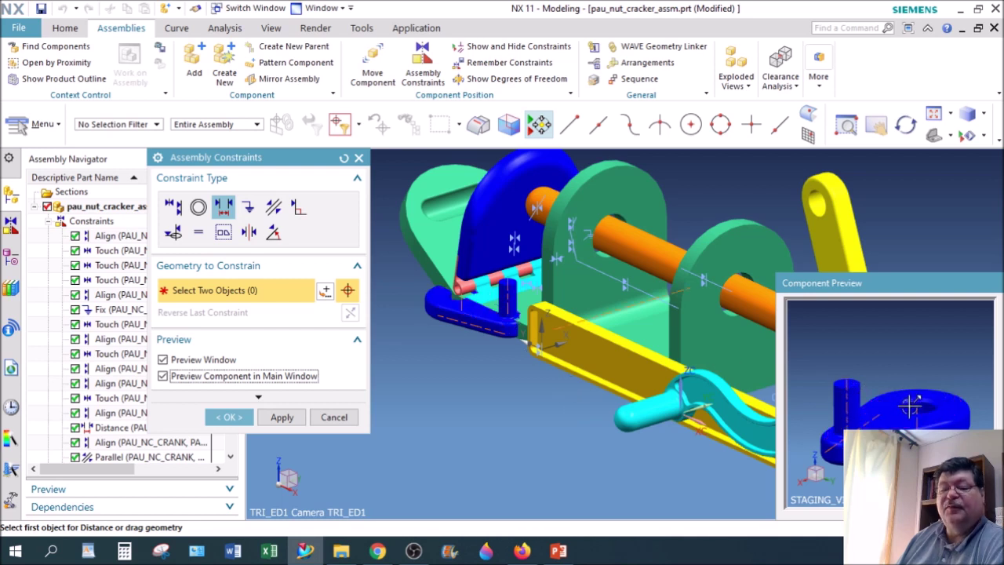
Add a Touch/Align constraint with Infer Center/Axis orientation between the arm's large hole and the shaft, and accept the placement.
middle_drag(932, 420, 910, 418)
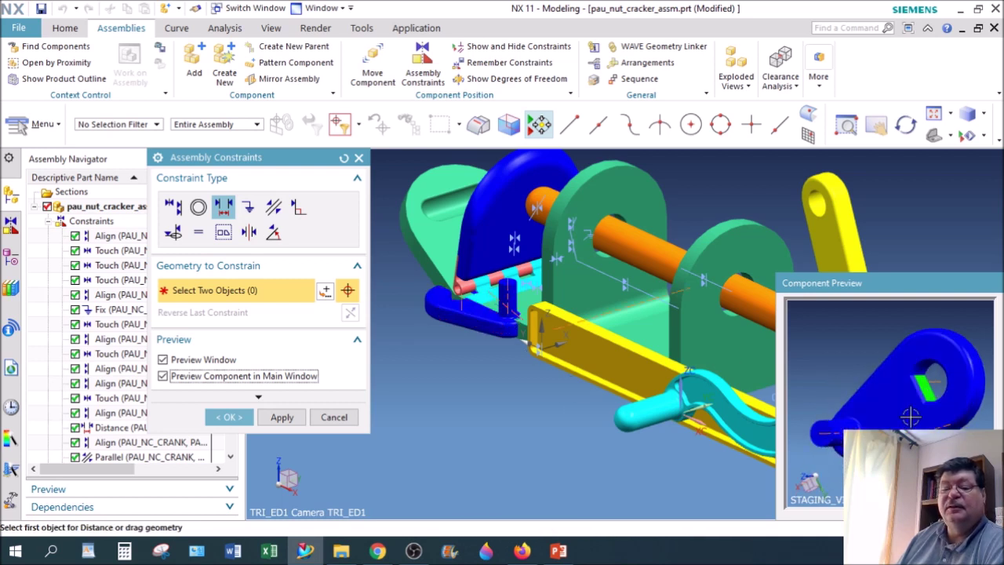
middle_drag(714, 415, 637, 420)
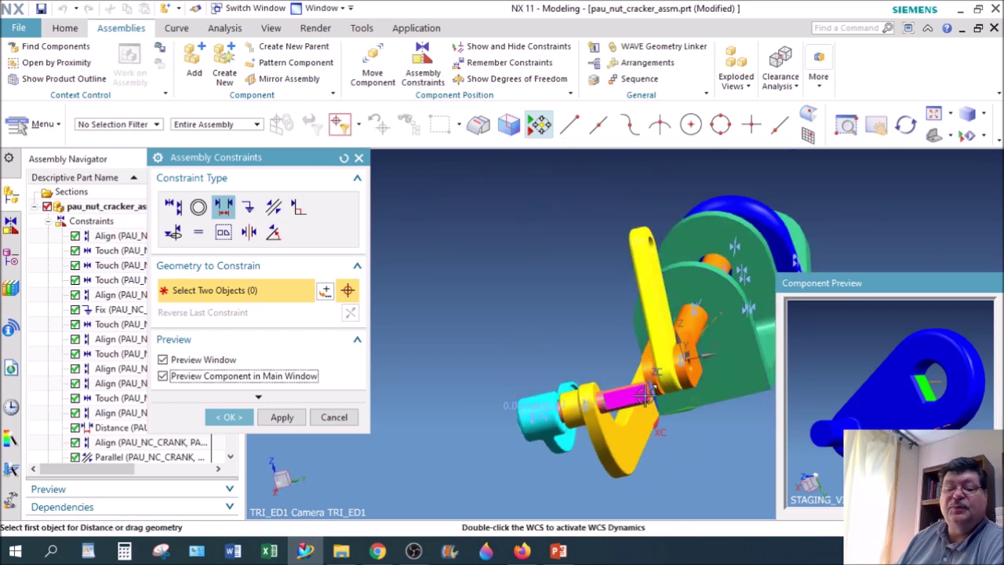
scroll(633, 397, up, 2)
mouse_move(730, 401)
middle_down()
mouse_move(745, 404)
mouse_move(736, 402)
middle_up()
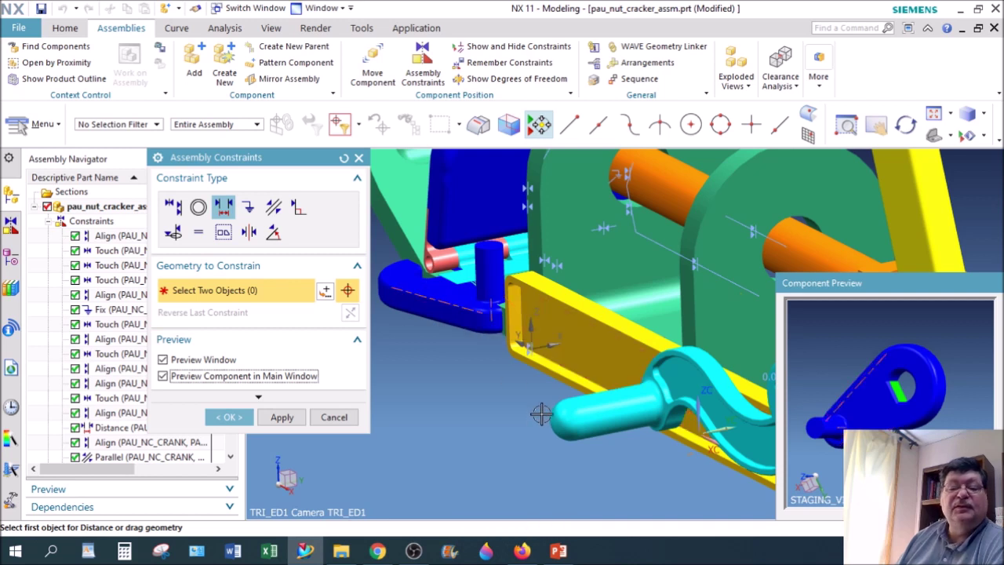
click(173, 206)
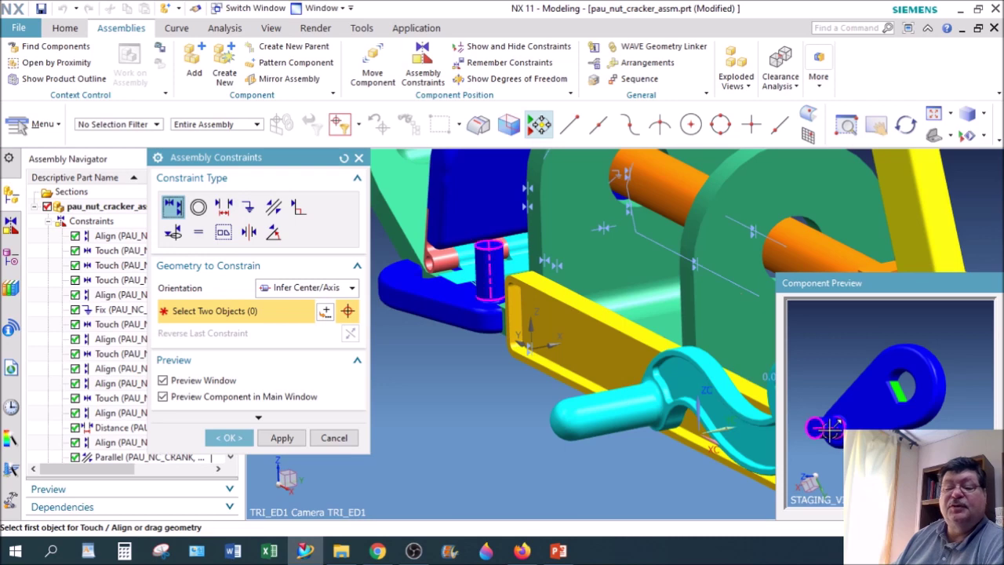
scroll(863, 392, up, 5)
click(863, 392)
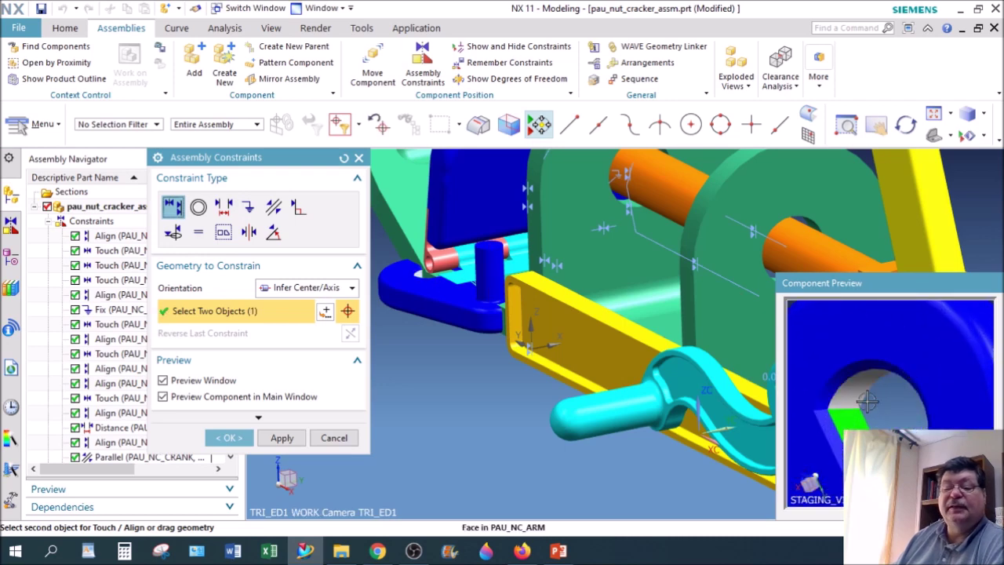
scroll(735, 455, down, 3)
middle_drag(697, 434, 637, 418)
scroll(580, 414, up, 5)
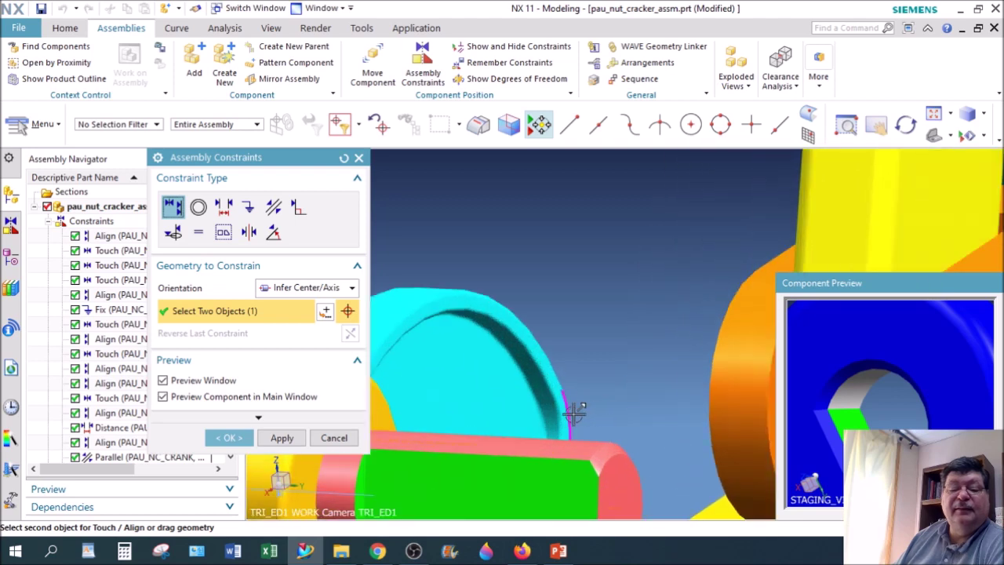
click(534, 440)
scroll(568, 404, down, 3)
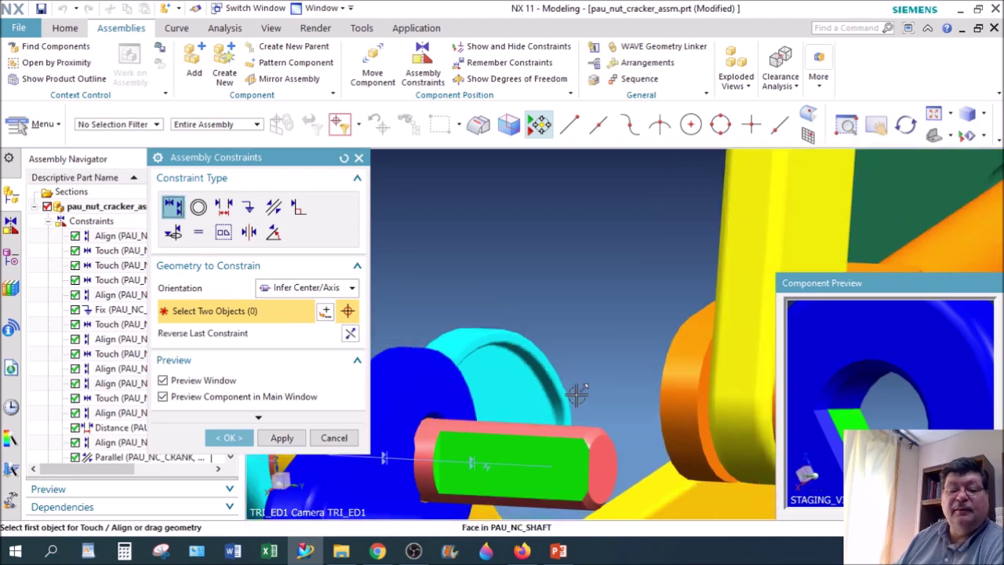
middle_drag(595, 361, 700, 313)
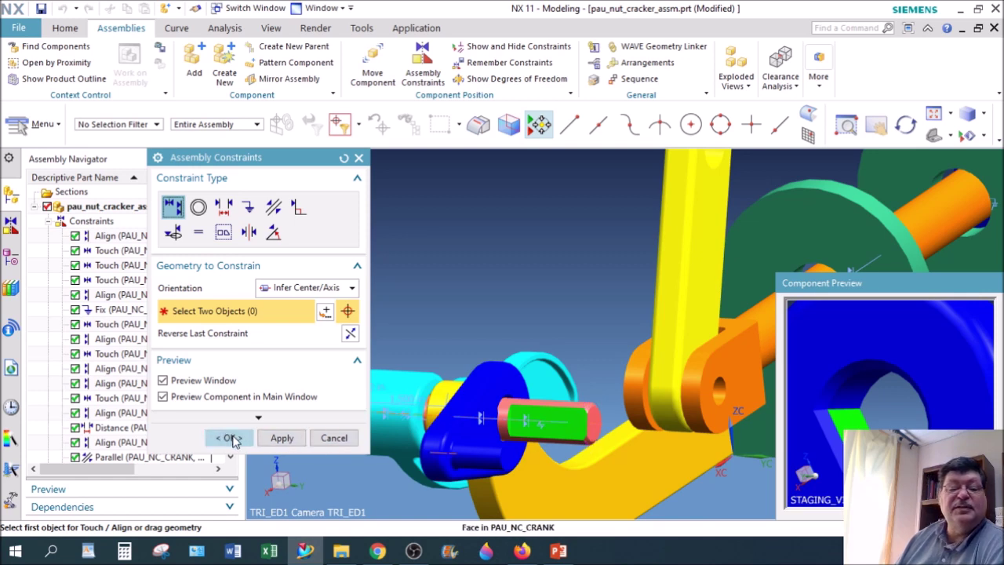
click(229, 437)
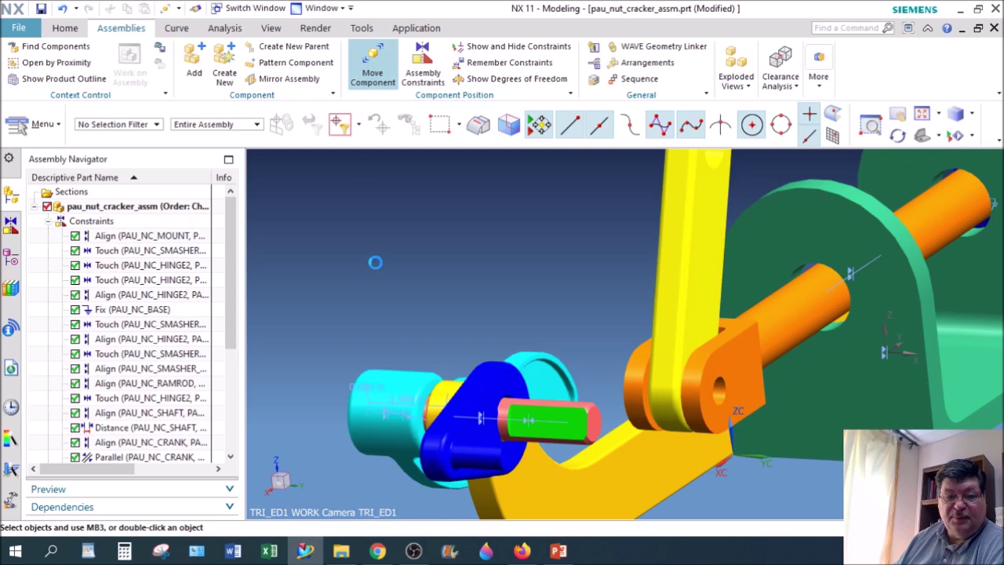
Slide the arm along the shaft's axis with a dynamic Move Component to about Y 2.80, beyond the shaft's flatted end.
click(374, 64)
click(464, 442)
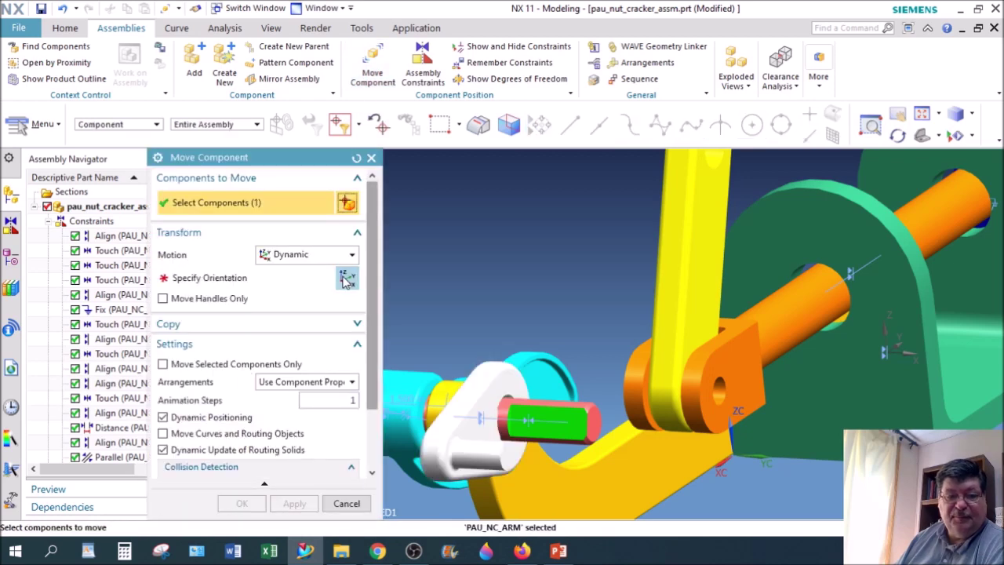
click(347, 276)
drag(568, 445, 700, 447)
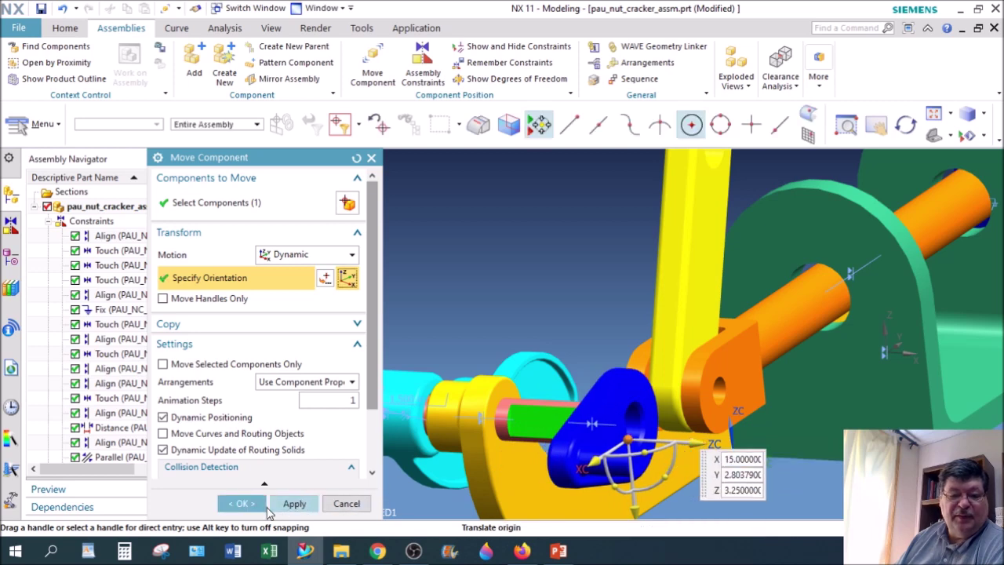
click(242, 502)
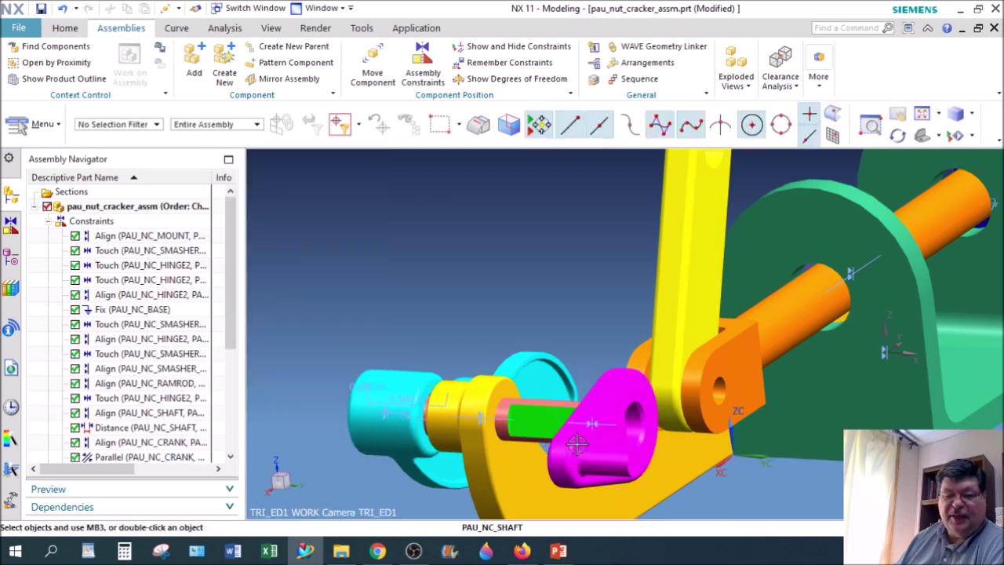
Add a Parallel constraint between the flat in the arm's hole and the flat on the shaft's end.
middle_drag(614, 430, 651, 424)
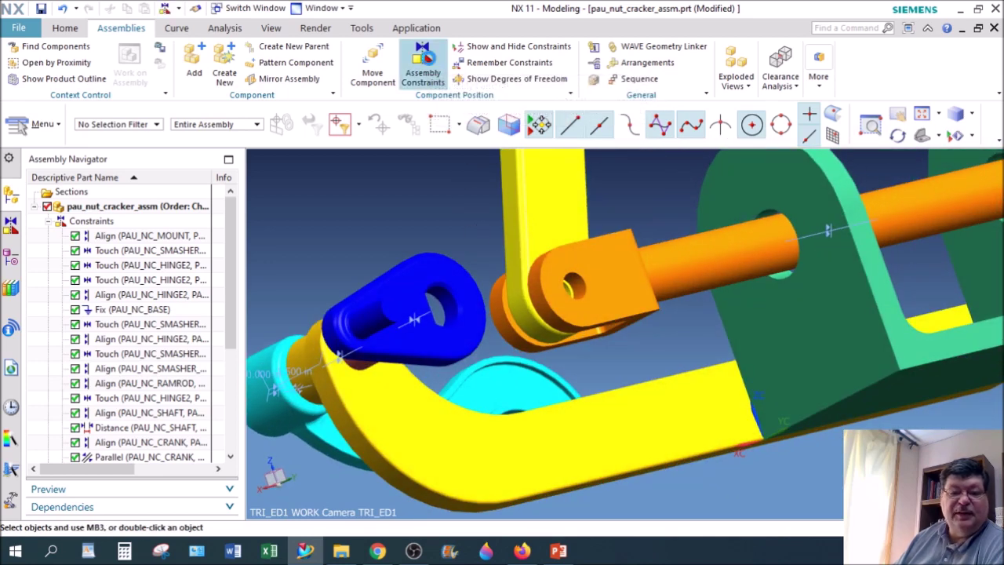
click(423, 67)
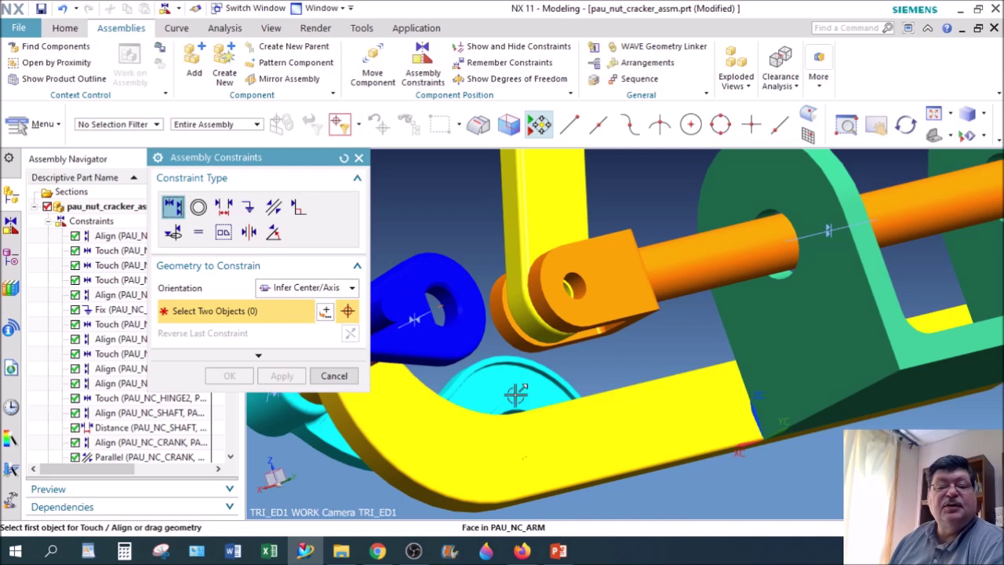
scroll(596, 412, down, 2)
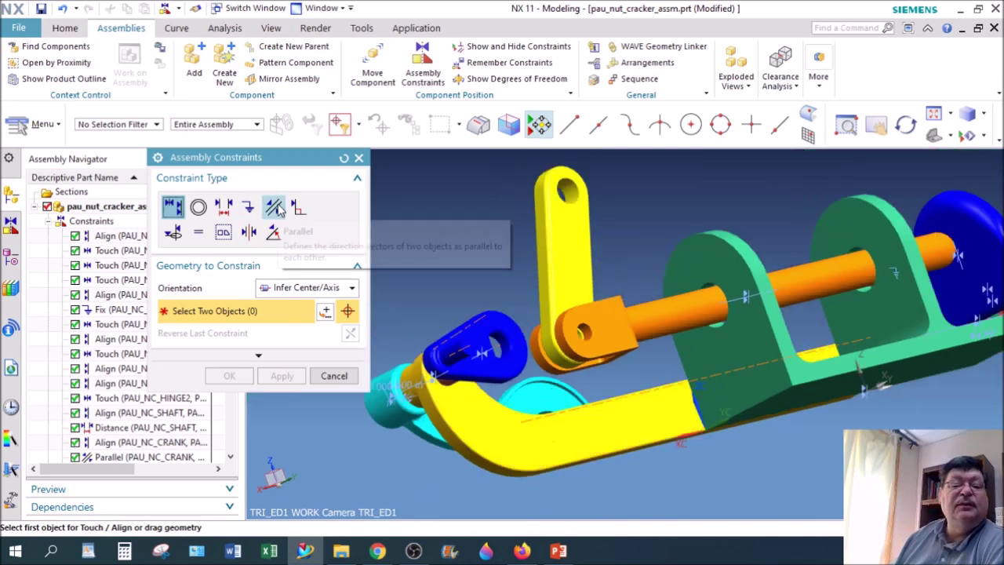
click(276, 208)
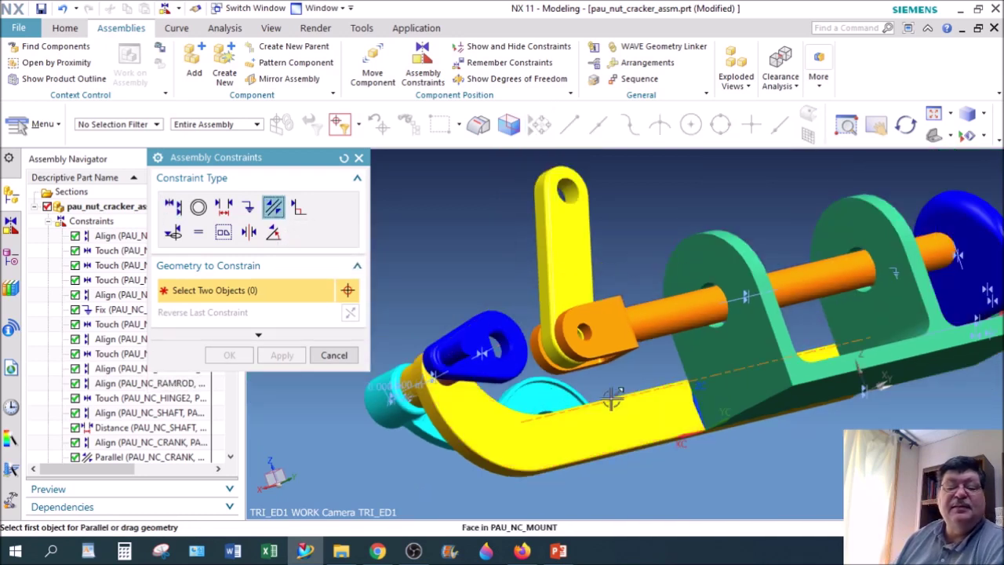
middle_drag(560, 375, 508, 412)
scroll(687, 385, up, 6)
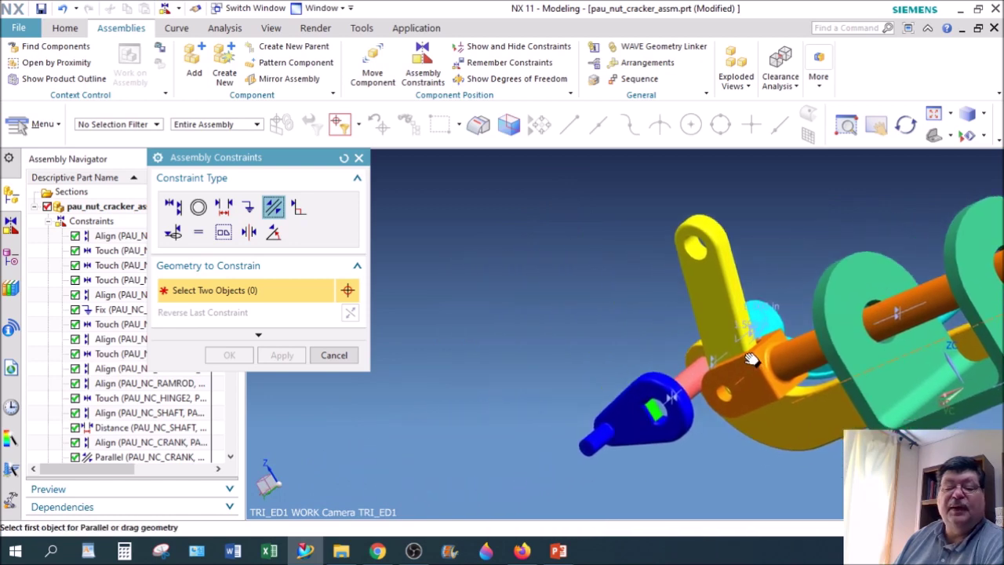
scroll(688, 385, up, 2)
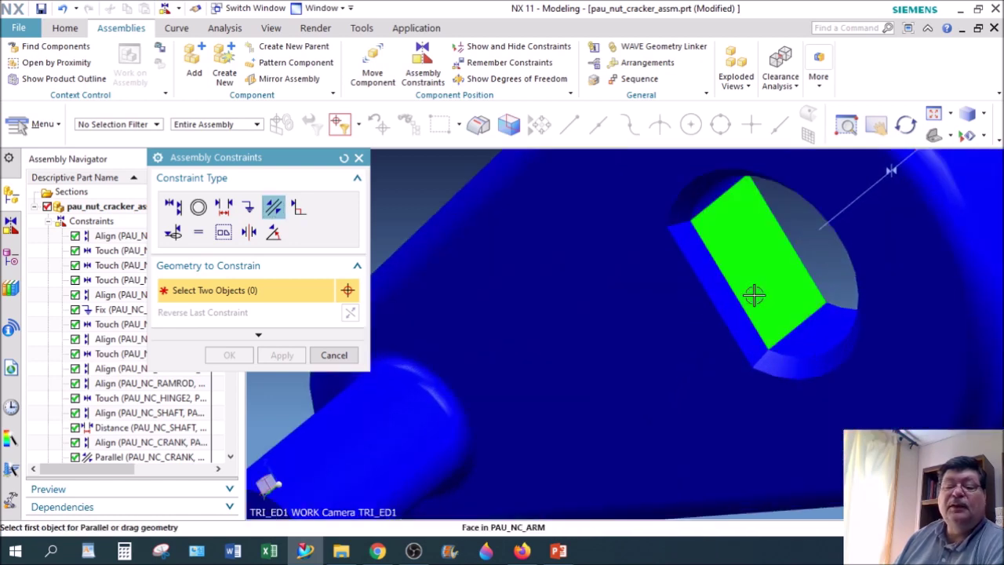
click(755, 291)
scroll(746, 329, down, 5)
mouse_move(739, 353)
middle_down()
mouse_move(787, 345)
mouse_move(801, 377)
mouse_move(795, 366)
mouse_move(742, 371)
middle_up()
click(632, 236)
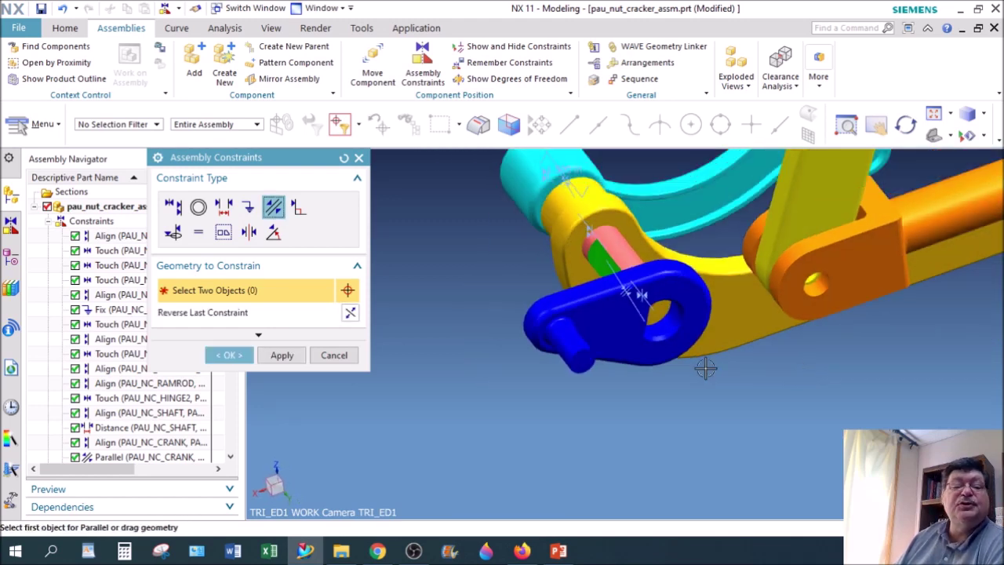
Reverse the arm's Parallel constraint, reverse it back, and apply it.
click(351, 313)
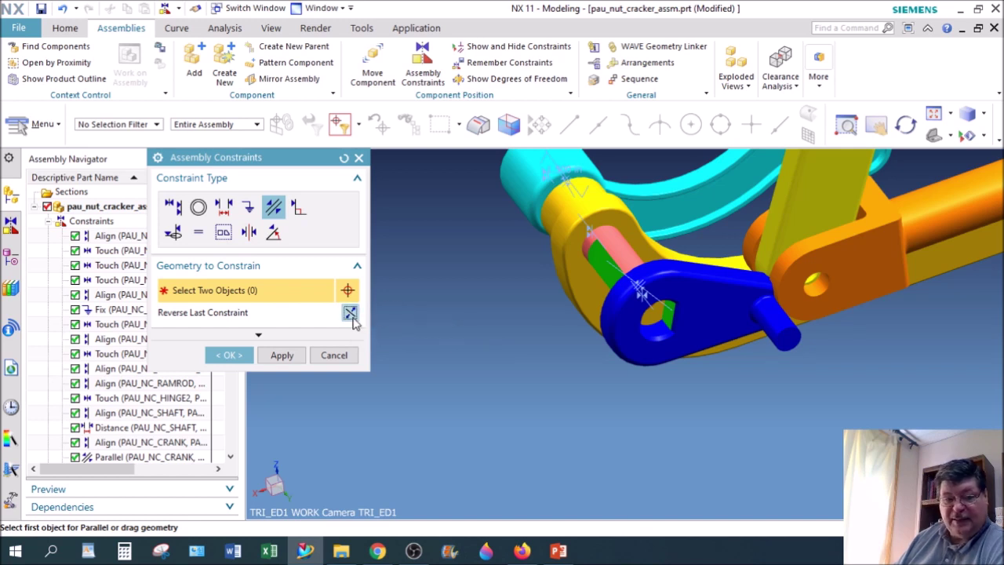
click(351, 314)
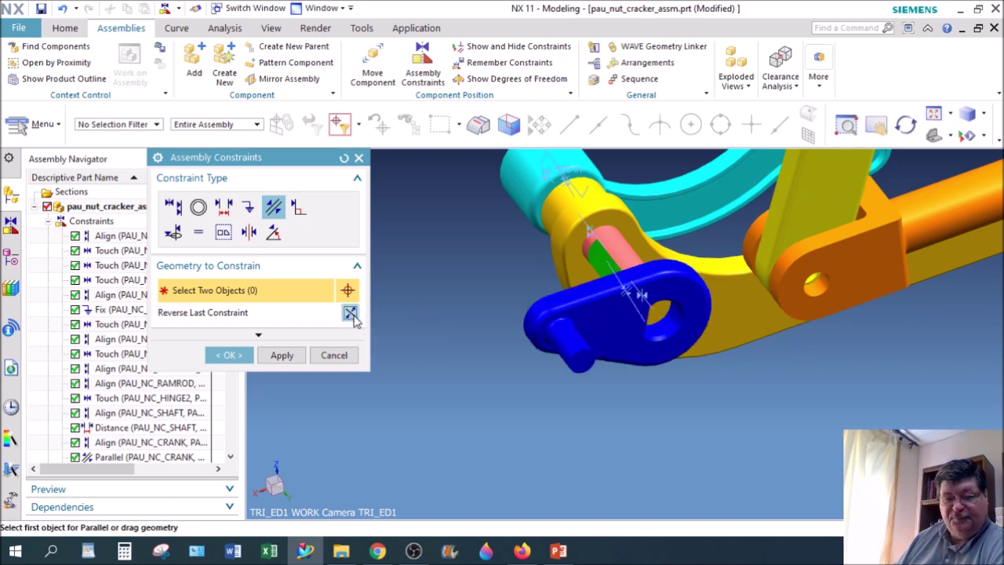
click(282, 356)
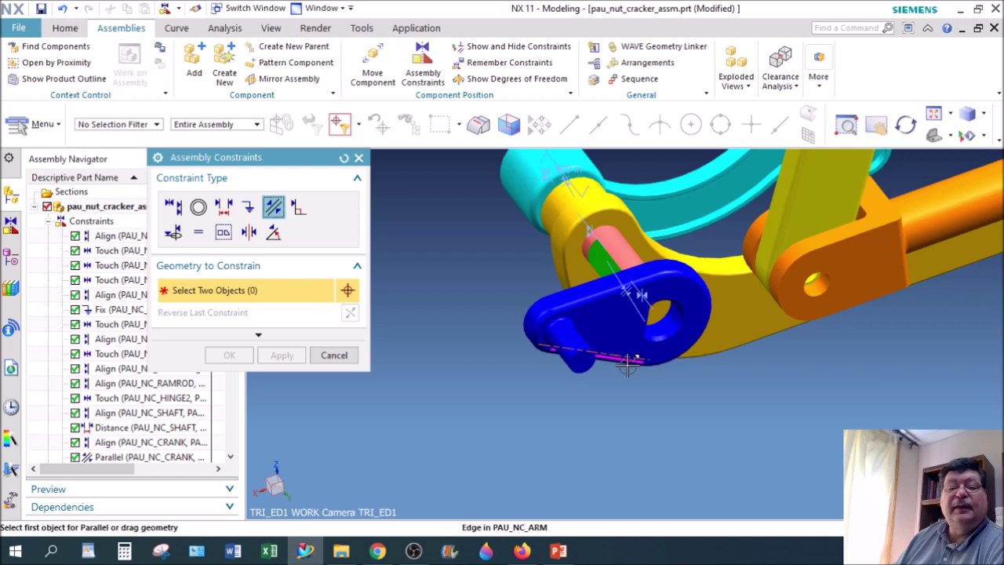
Try a Distance constraint from the shaft's end face to the arm's outer face, entering 0.25 in and changing it to -0.25 in.
click(224, 207)
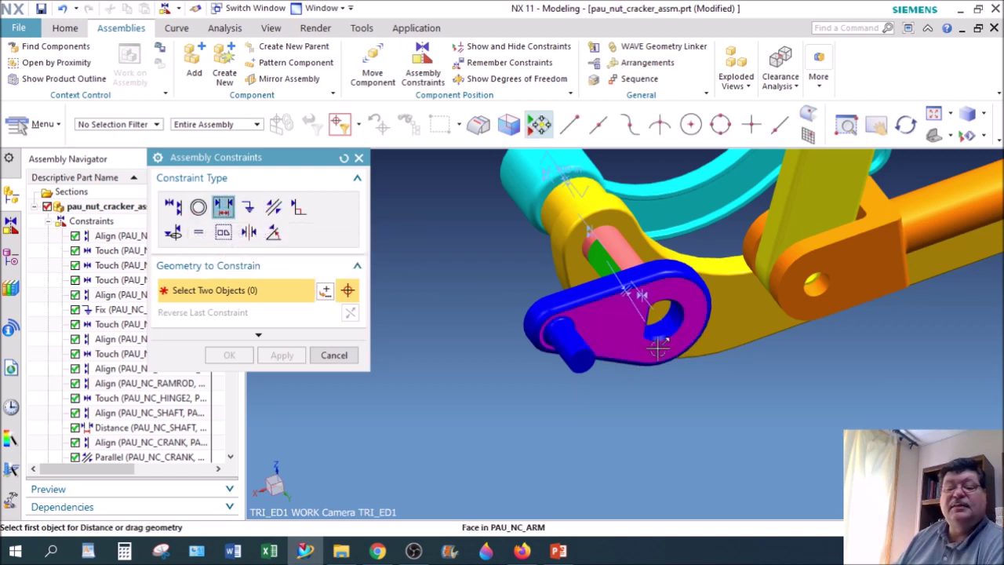
mouse_move(676, 333)
middle_down()
mouse_move(666, 318)
mouse_move(672, 336)
middle_up()
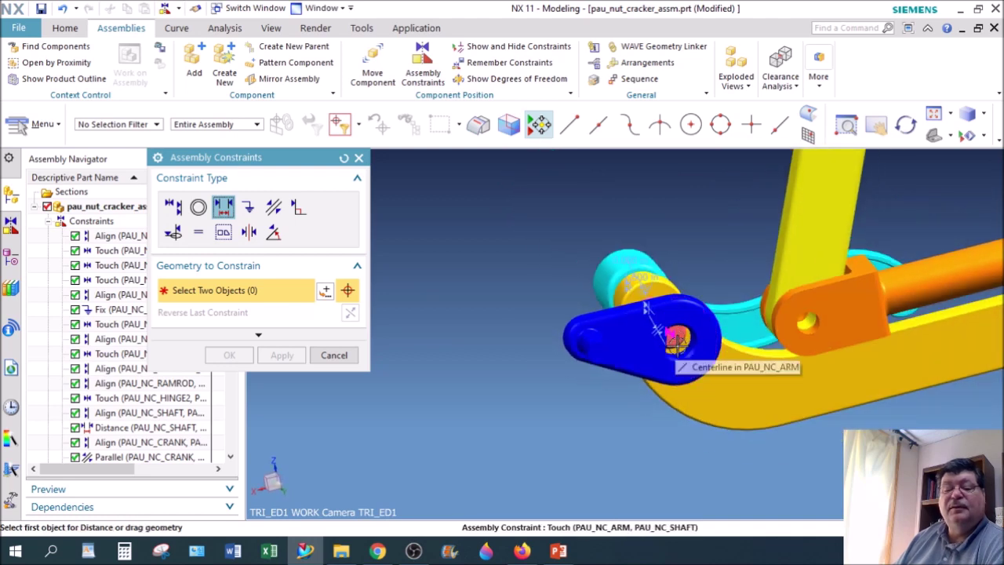
scroll(677, 336, up, 5)
click(686, 320)
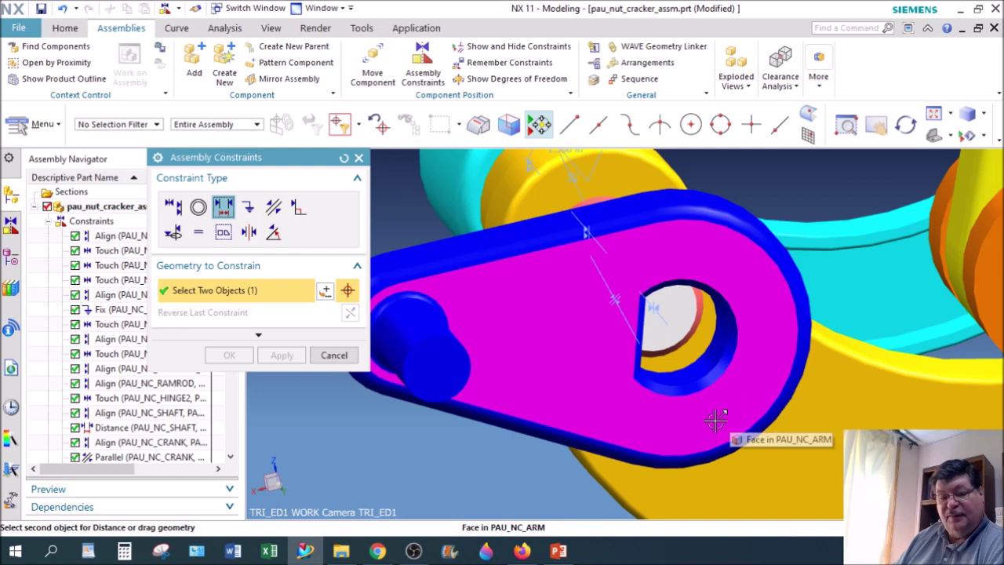
click(715, 421)
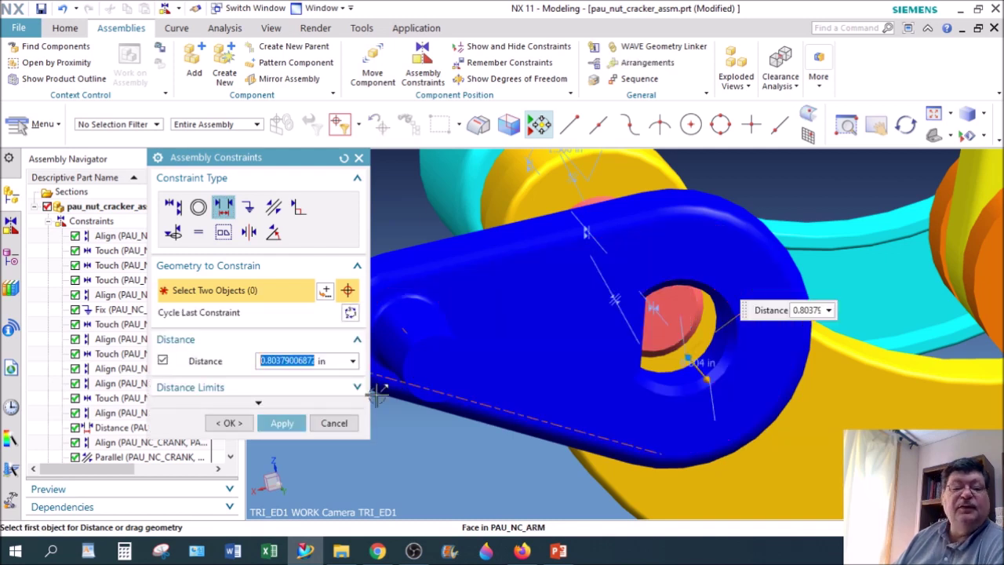
text(.2)
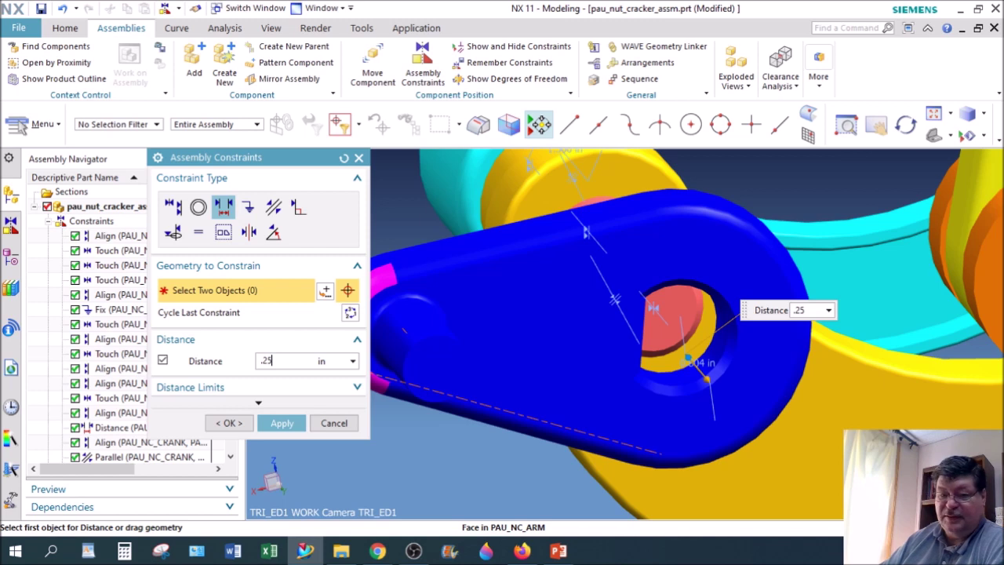
text(5)
key(Return)
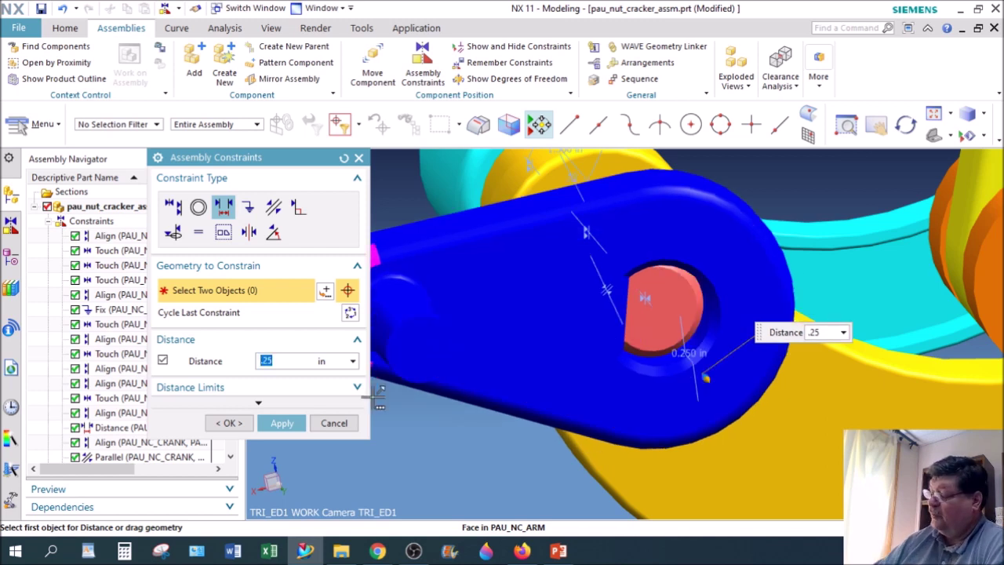
key(Return)
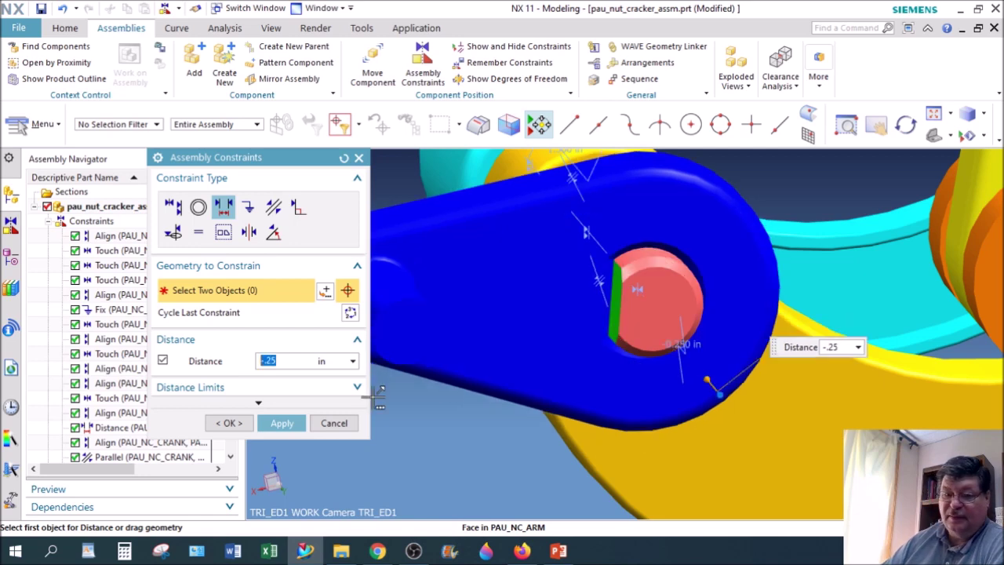
Cycle the arm's Distance constraint repeatedly through its alternative solutions and accept it.
middle_drag(627, 392, 650, 408)
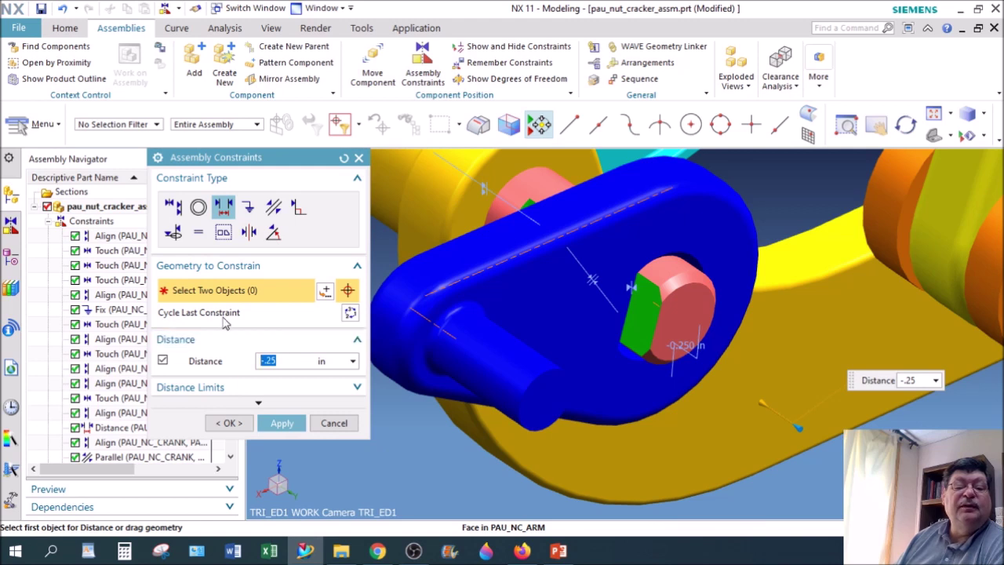
click(350, 313)
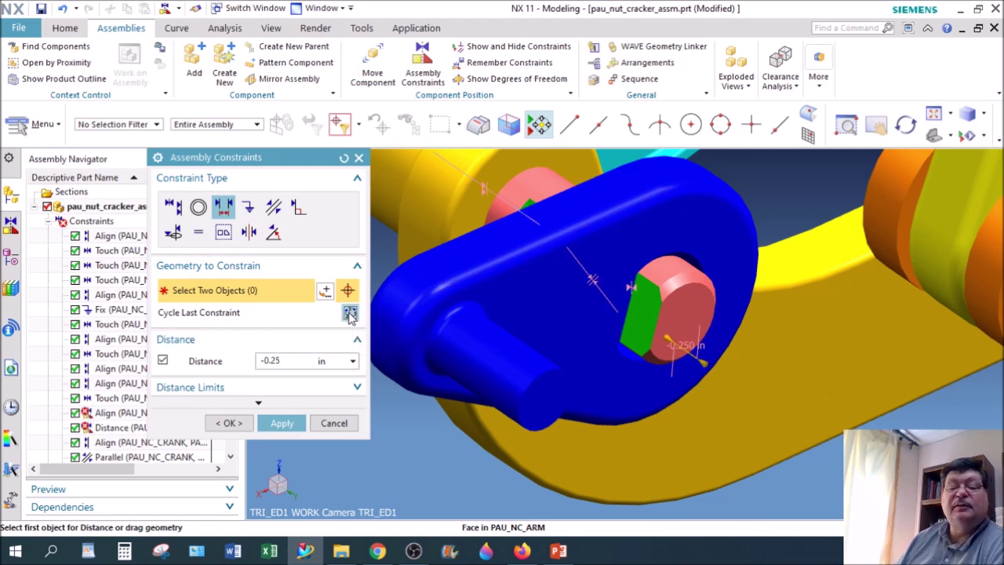
click(350, 314)
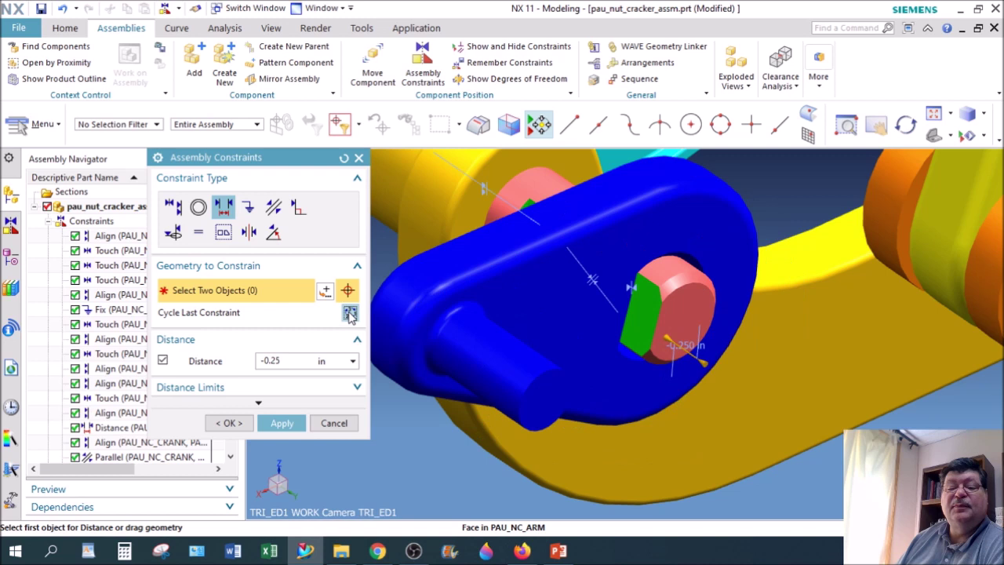
click(350, 314)
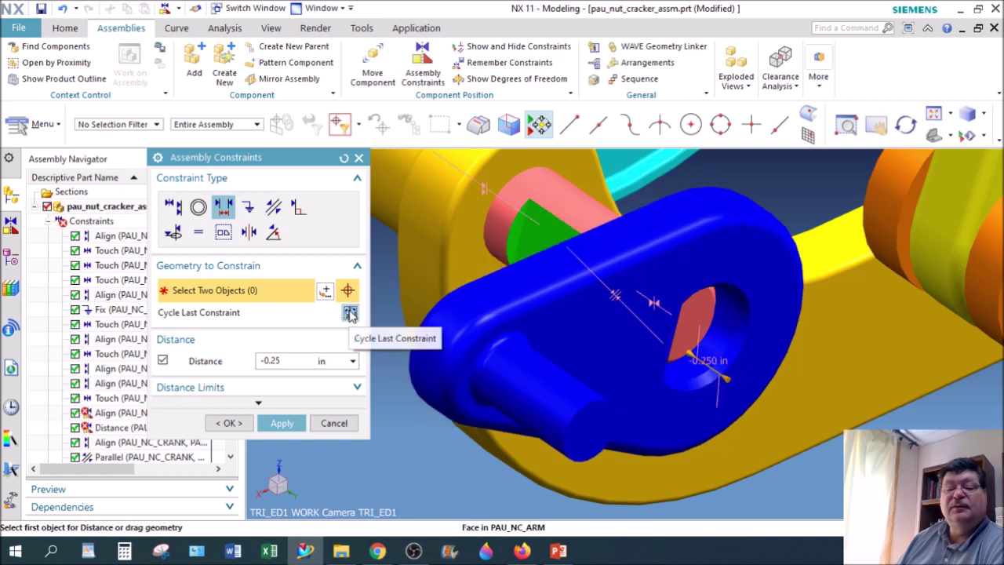
click(350, 314)
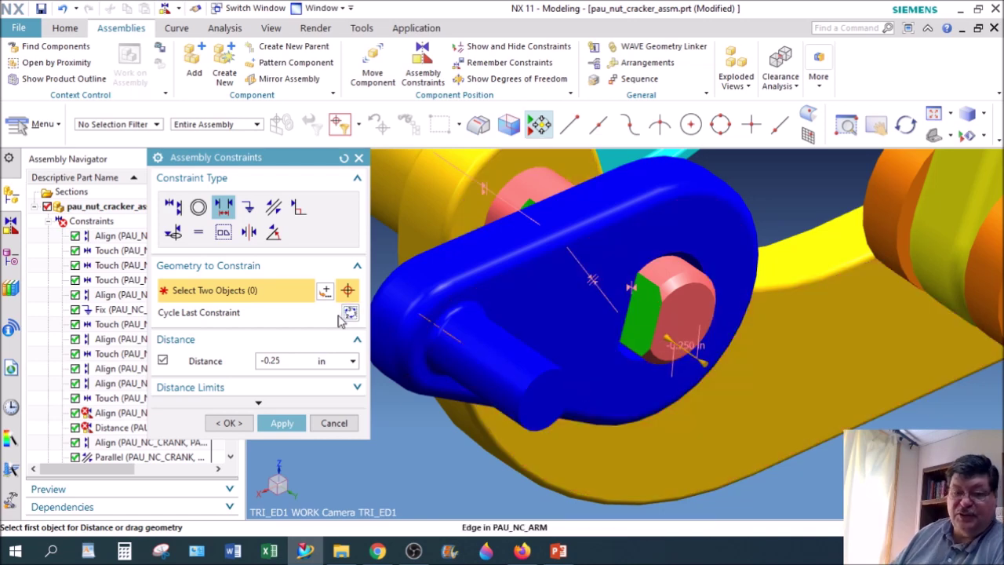
scroll(691, 345, down, 3)
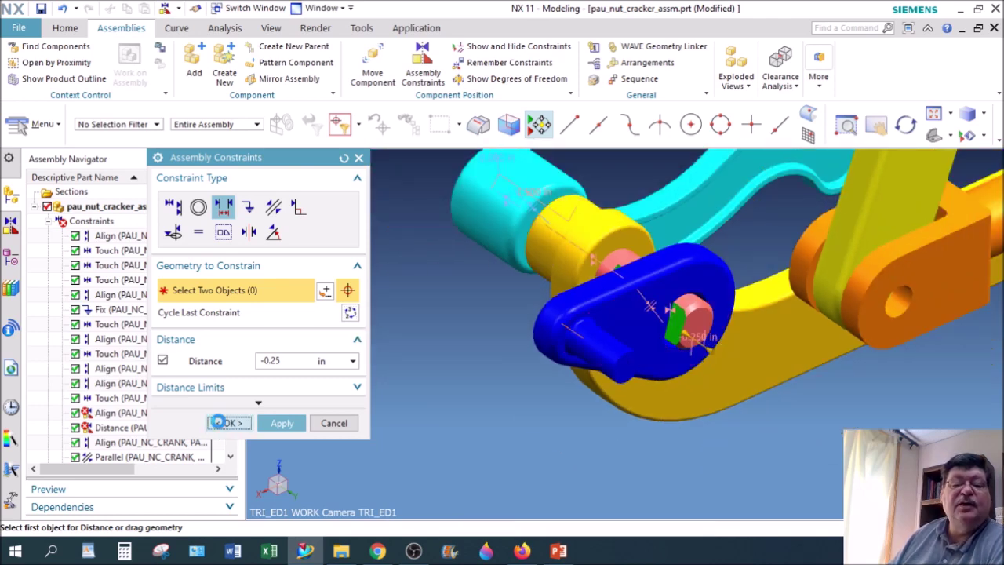
click(228, 423)
Rotate the crank about the shaft's axis with a dynamic Move Component to test the arm's motion, and accept the move.
click(373, 64)
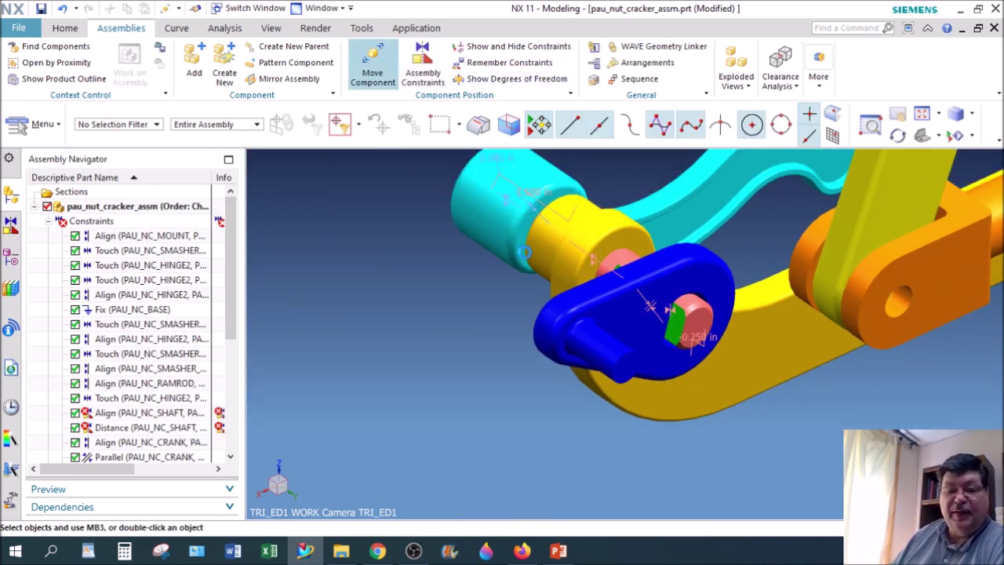
middle_drag(759, 371, 937, 379)
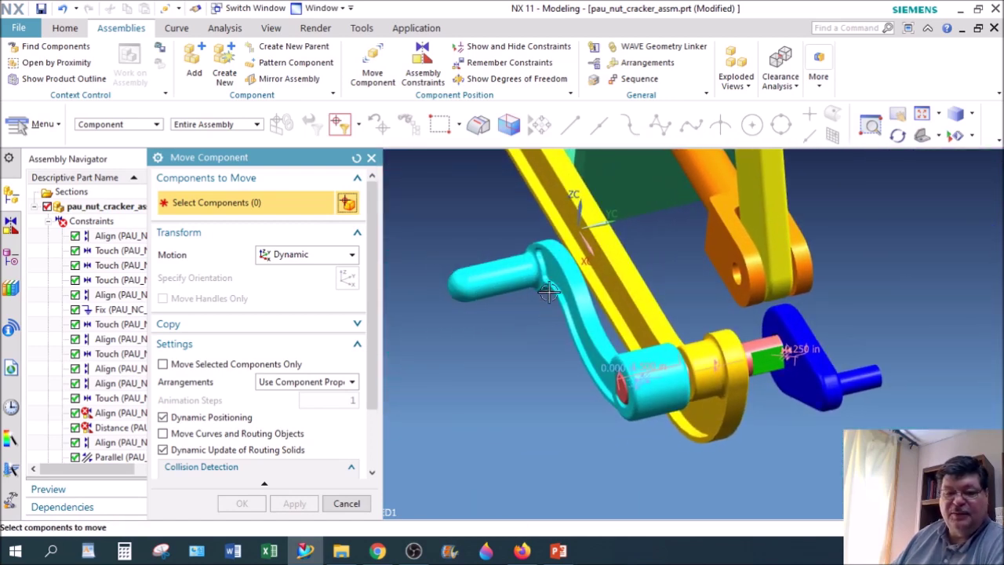
click(537, 269)
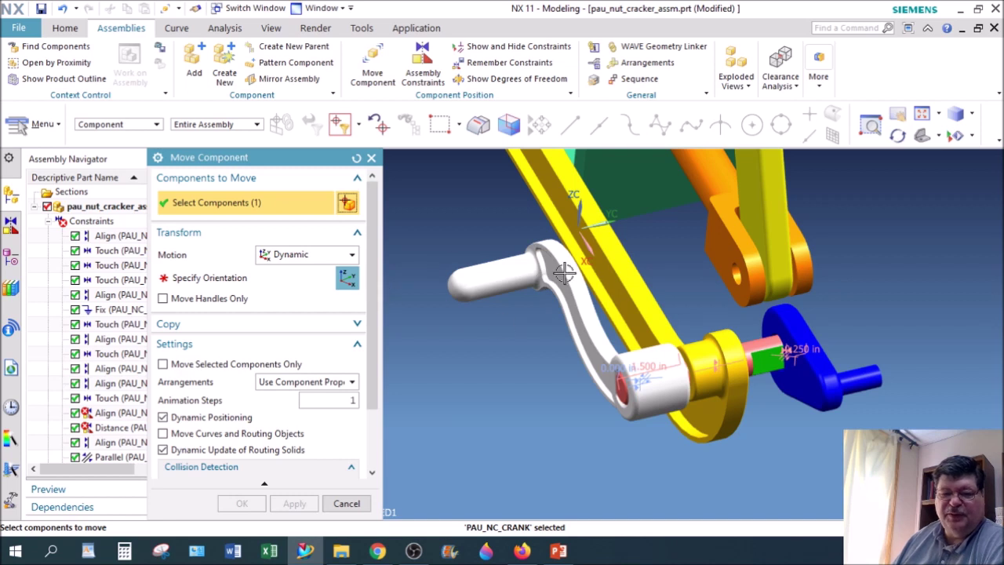
click(345, 279)
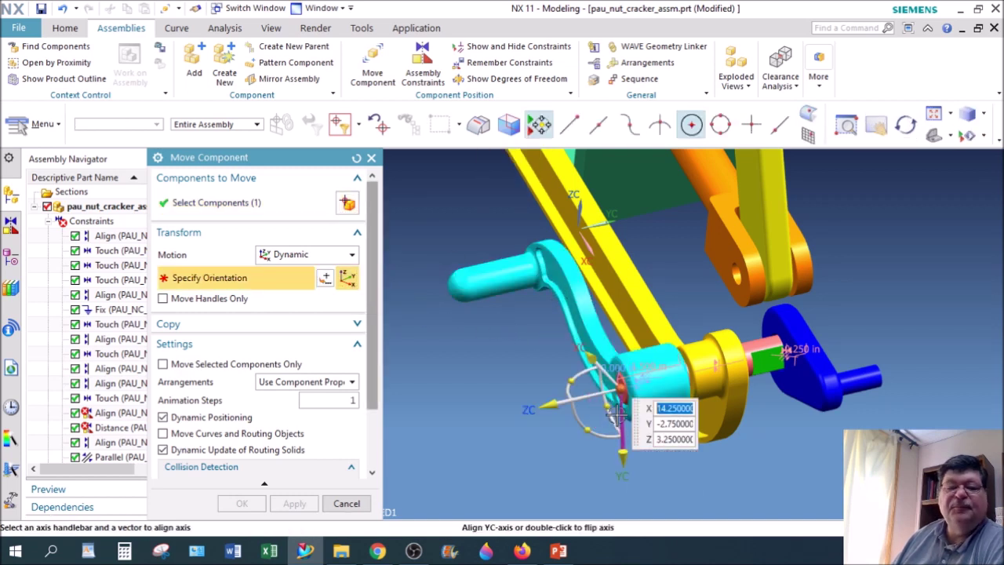
drag(613, 402, 578, 379)
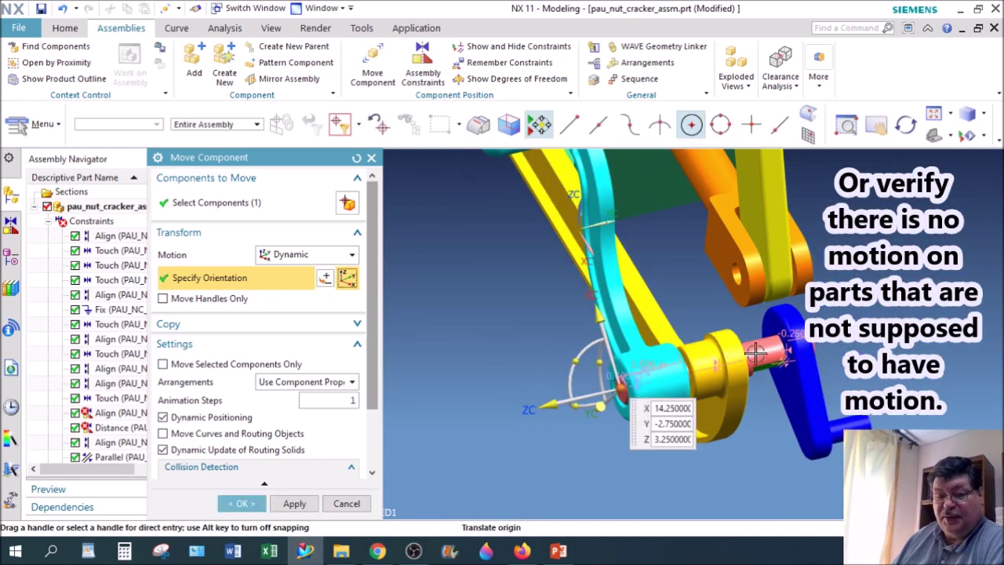
scroll(779, 350, up, 3)
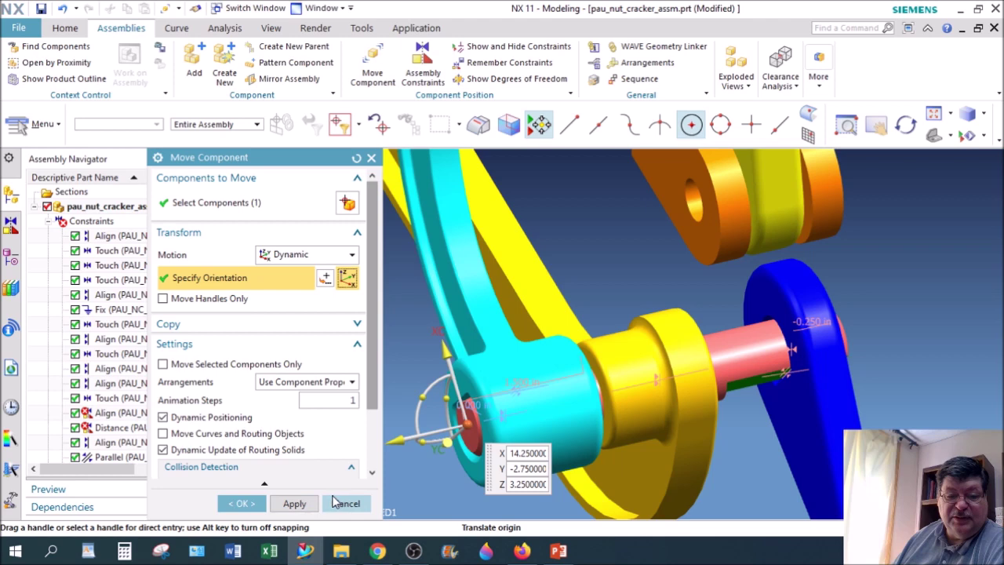
click(242, 504)
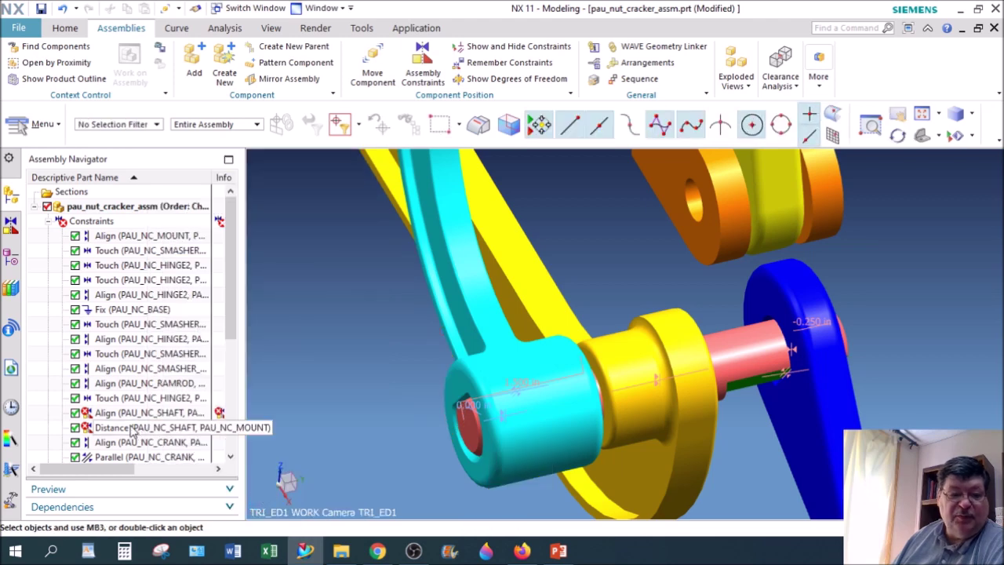
Check the assembly's constraint list for conflicts, then undo the crank rotation and the arm's -0.25 in Distance constraint.
scroll(174, 428, down, 1)
scroll(170, 433, down, 1)
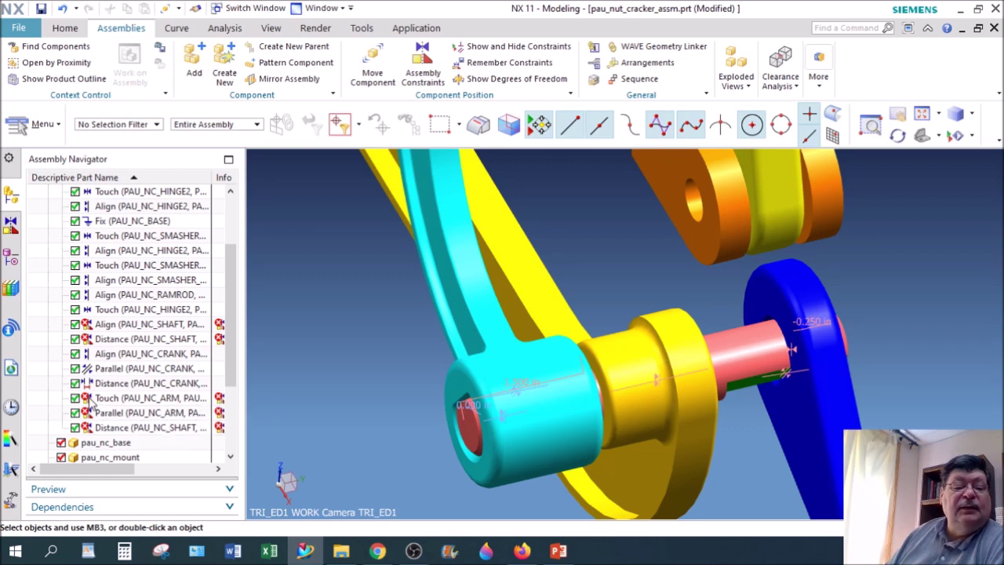
drag(244, 394, 350, 395)
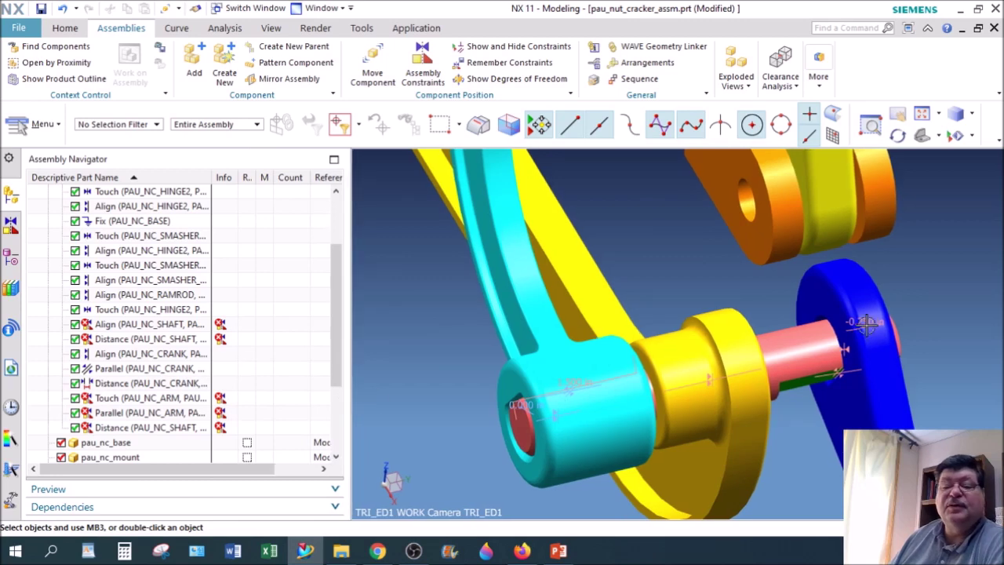
middle_drag(894, 337, 862, 369)
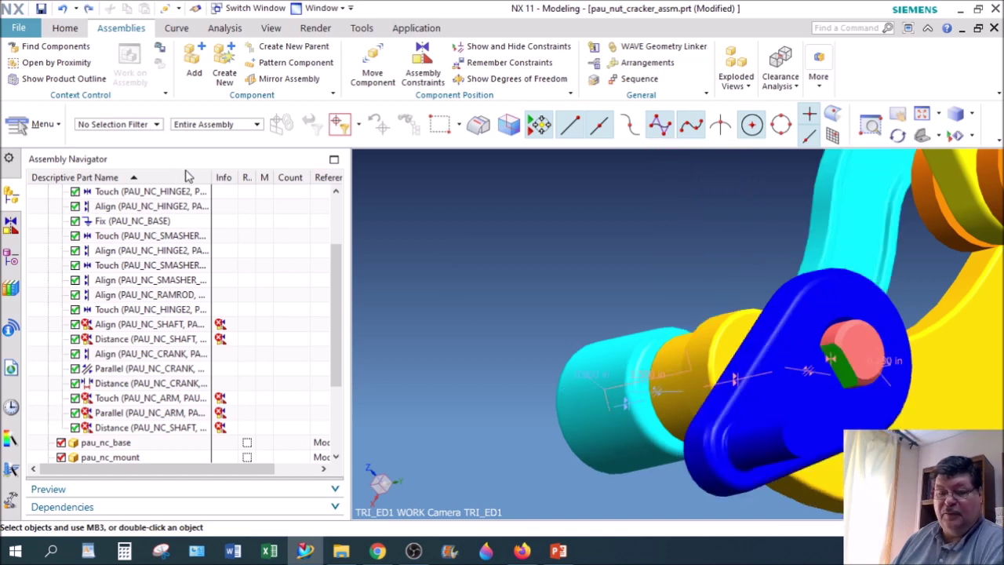
key(ctrl+z)
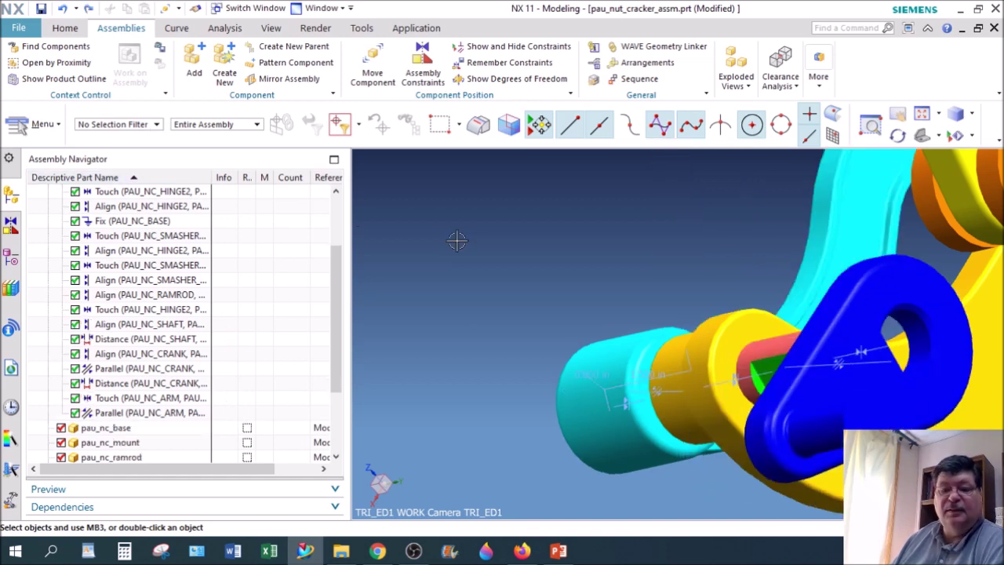
middle_drag(904, 384, 731, 267)
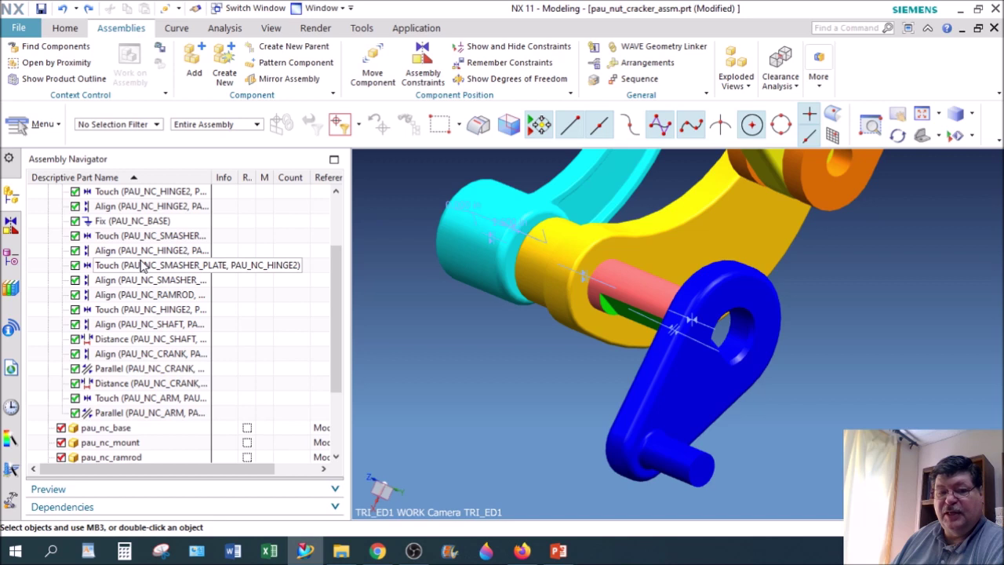
scroll(120, 239, up, 2)
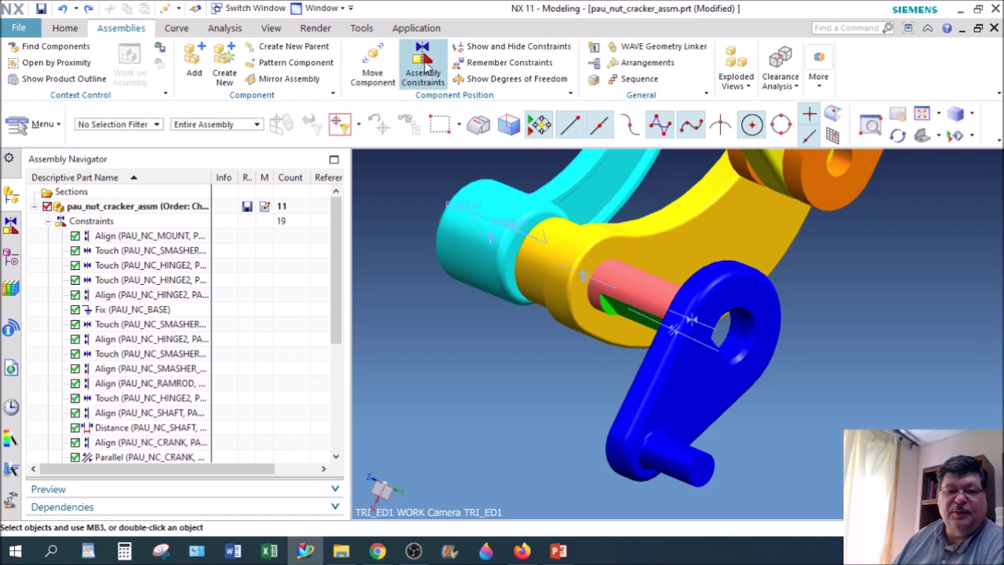
Add a Distance constraint of -0.25 in from the arm's outer face to the shaft's flatted end face, and accept it.
click(424, 63)
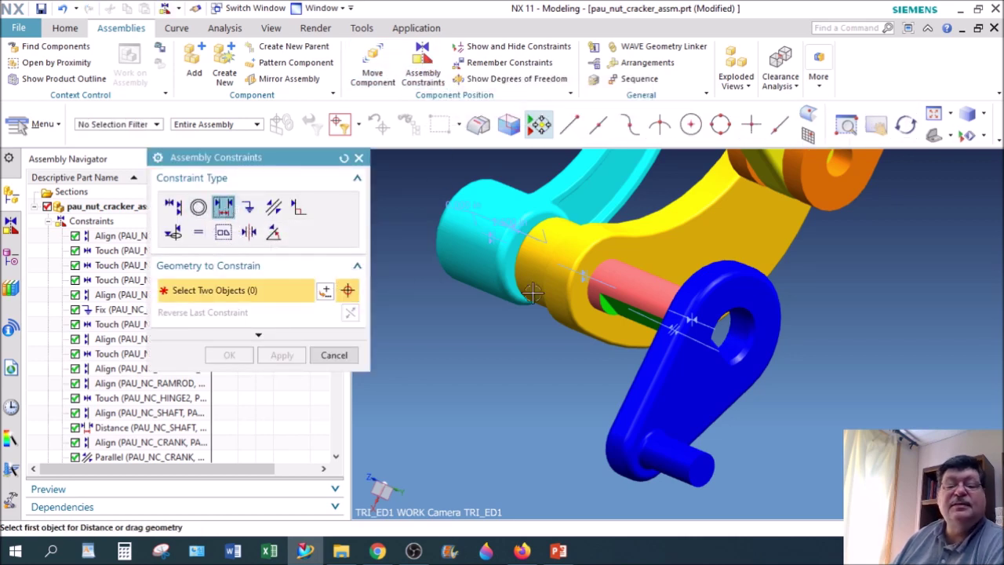
click(765, 302)
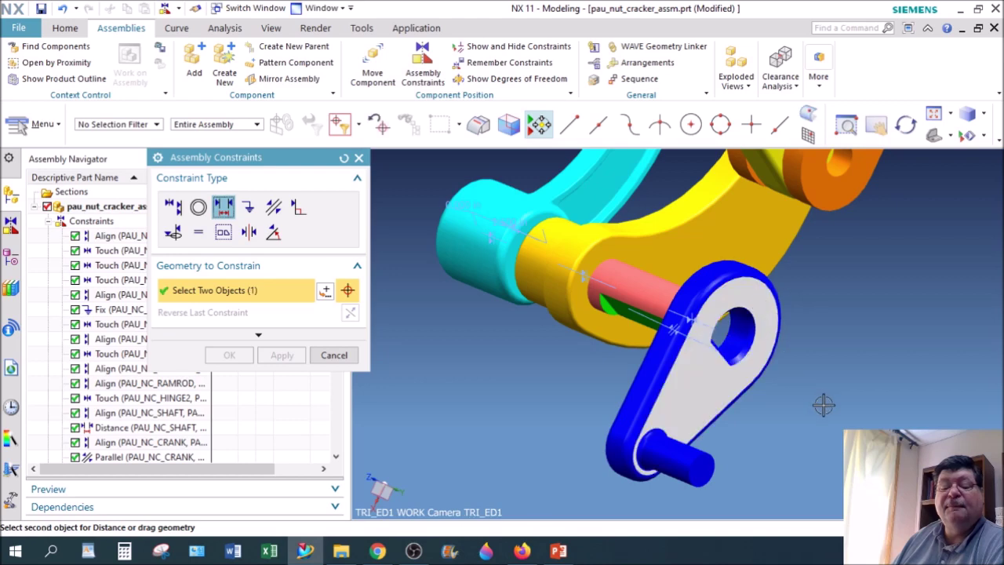
middle_drag(823, 405, 812, 391)
scroll(811, 389, down, 1)
scroll(738, 348, up, 8)
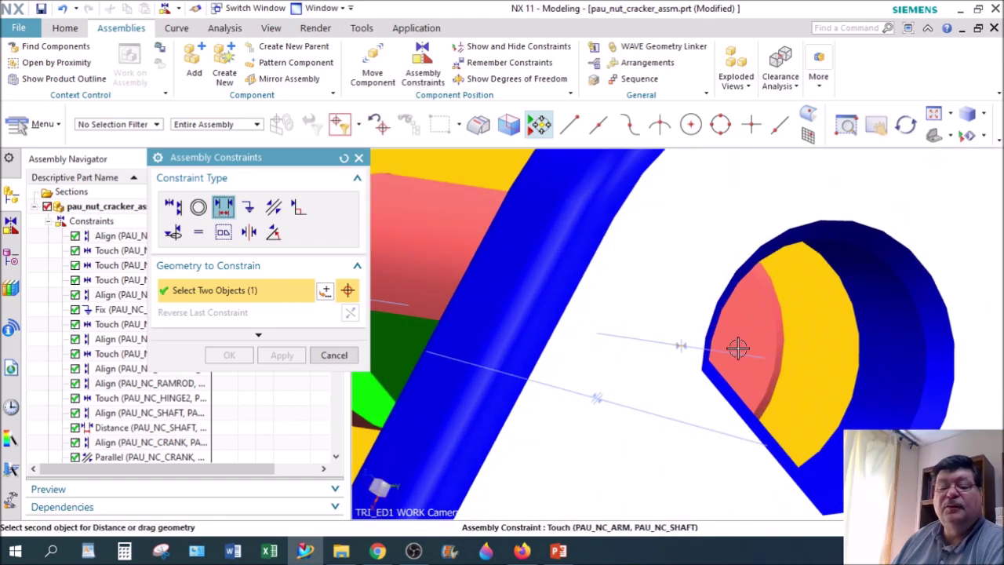
click(753, 333)
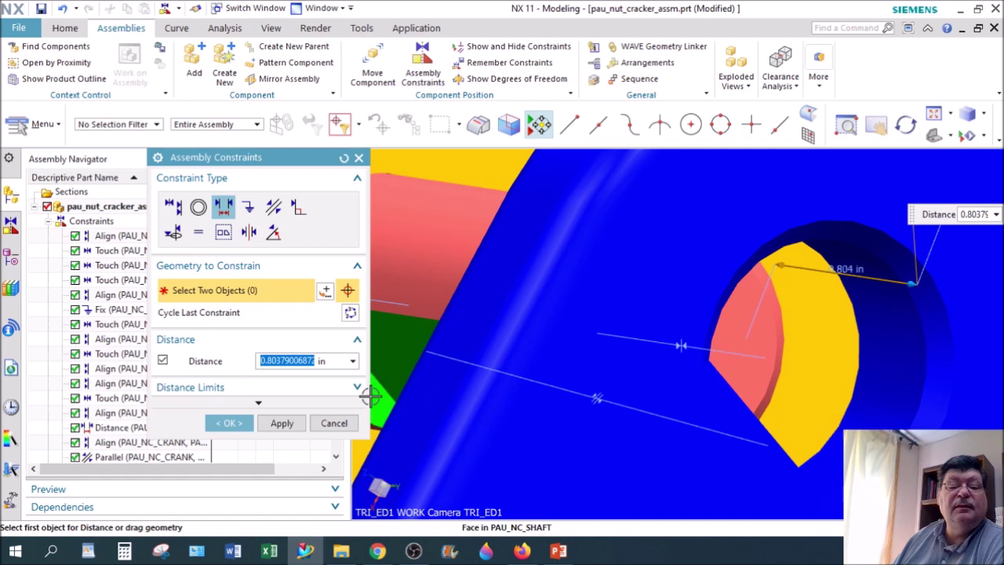
text(-.2)
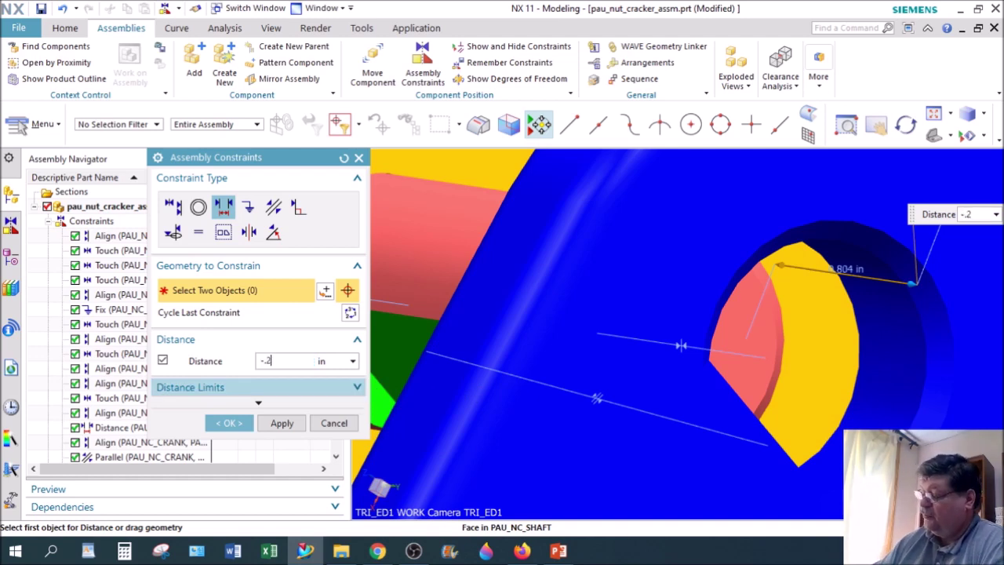
text(5)
key(Return)
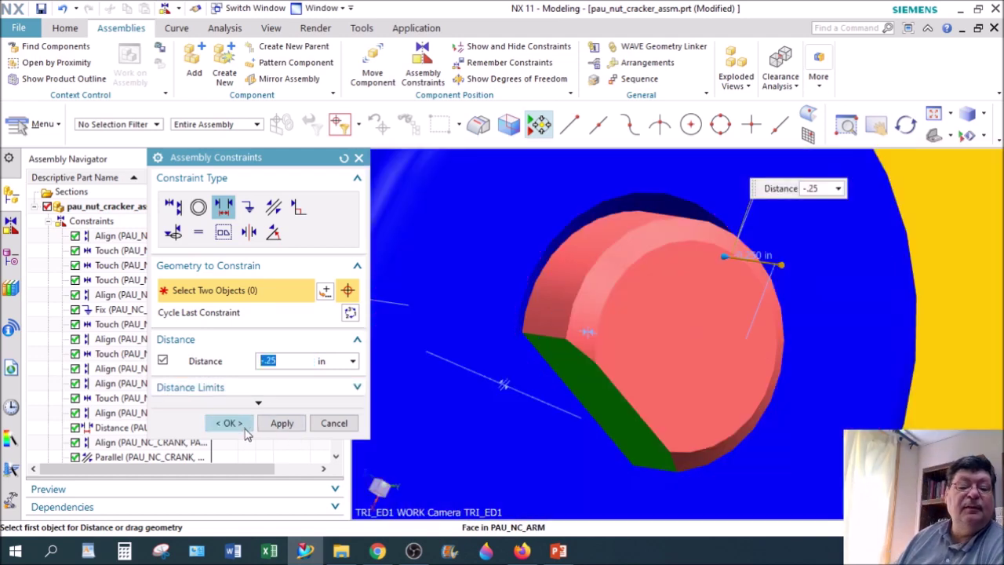
click(226, 423)
Review the assembly's constraint list for conflicts, down to the arm's Distance constraint.
scroll(224, 370, down, 1)
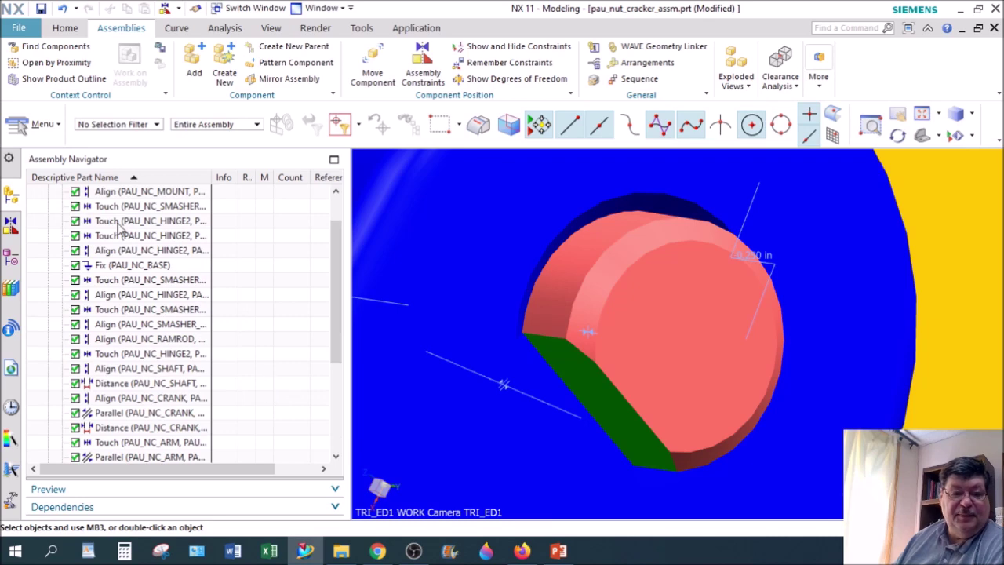
scroll(142, 248, up, 1)
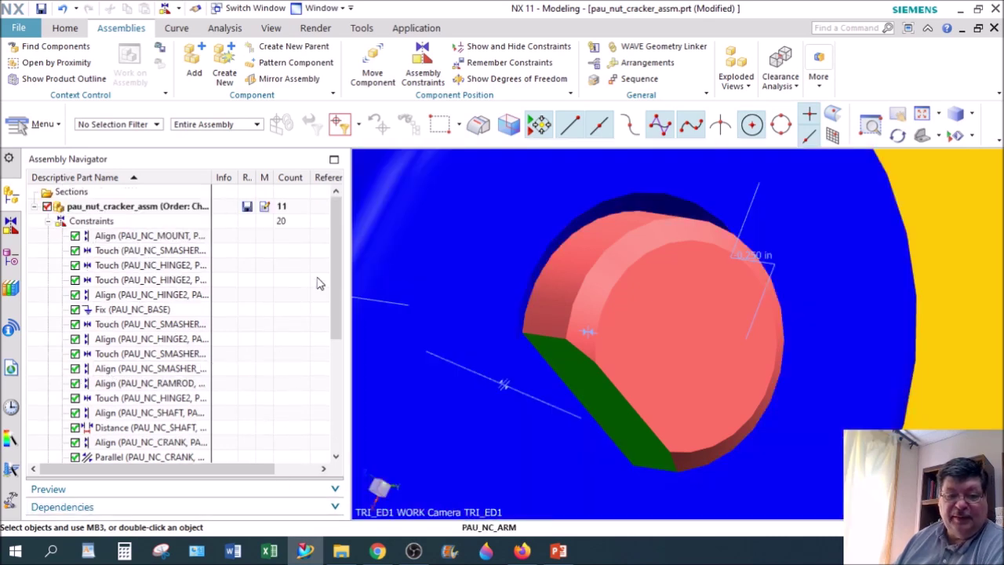
drag(336, 276, 336, 350)
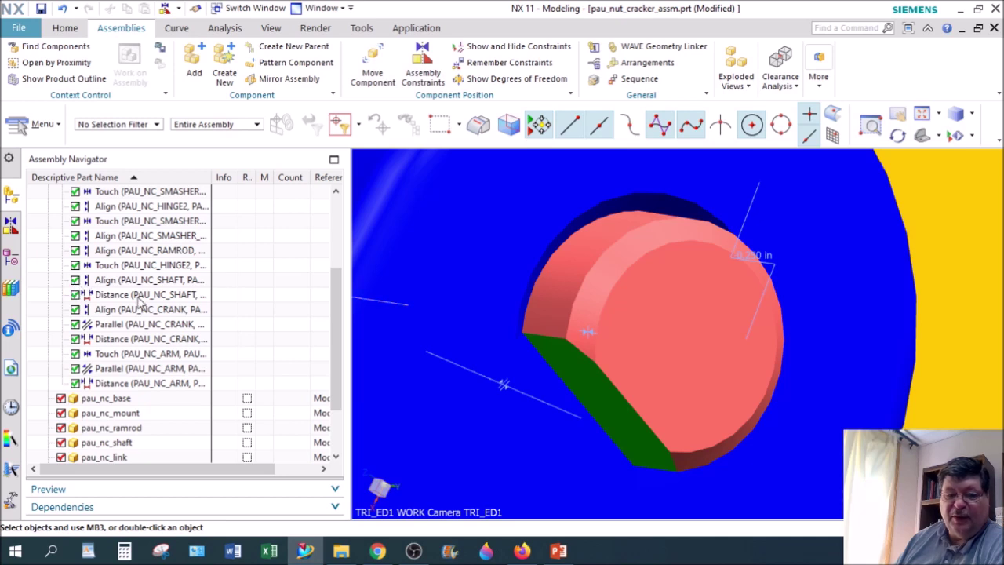
Check the whole constraint list for conflicts, from the mount's Align constraint through to the arm's Distance constraint.
scroll(238, 340, up, 3)
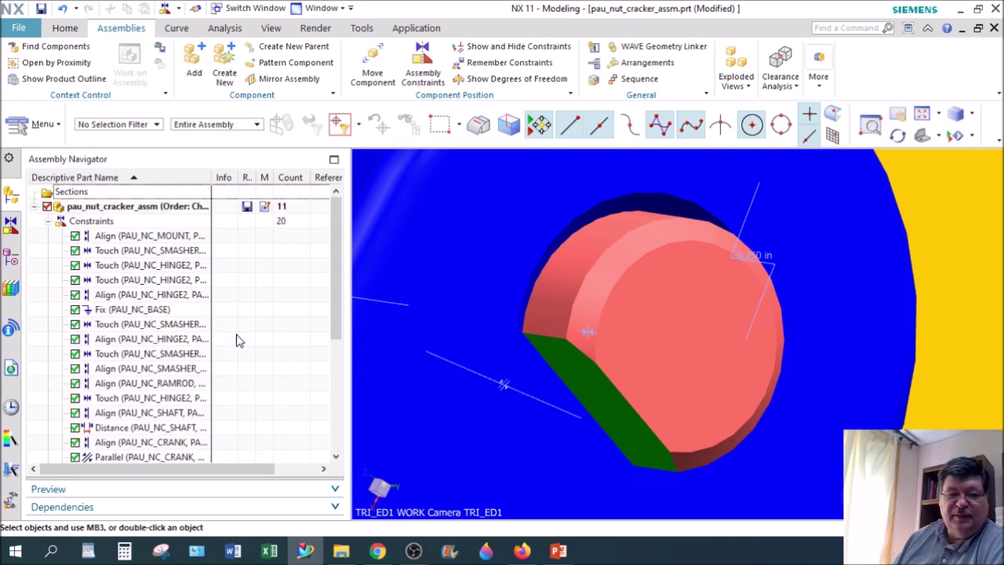
scroll(290, 343, down, 1)
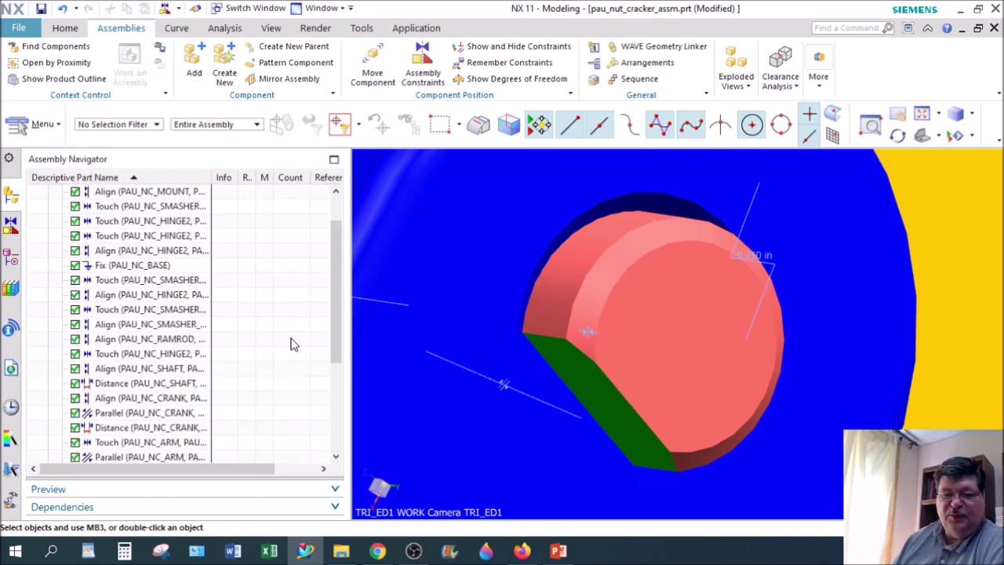
scroll(291, 344, down, 1)
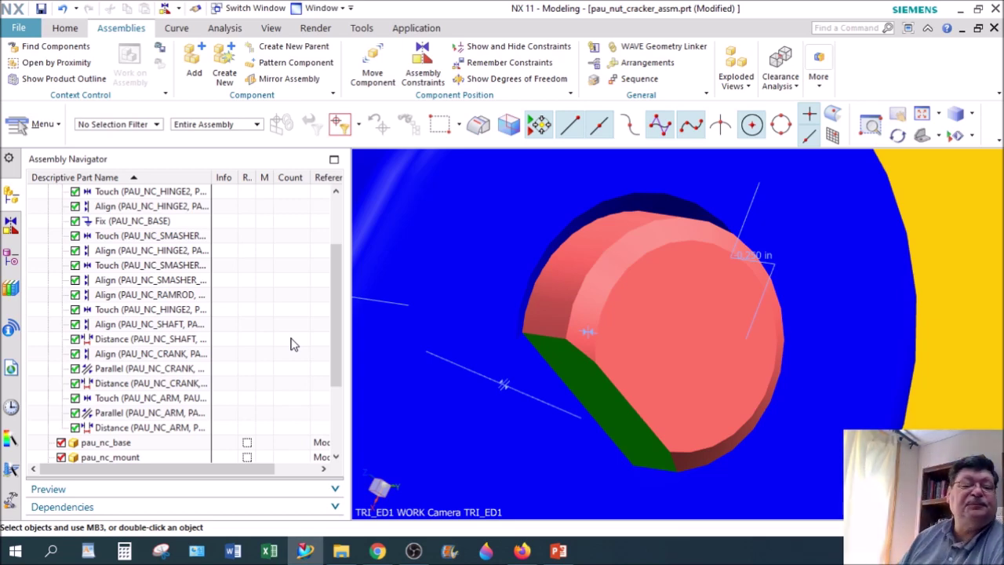
scroll(123, 226, up, 3)
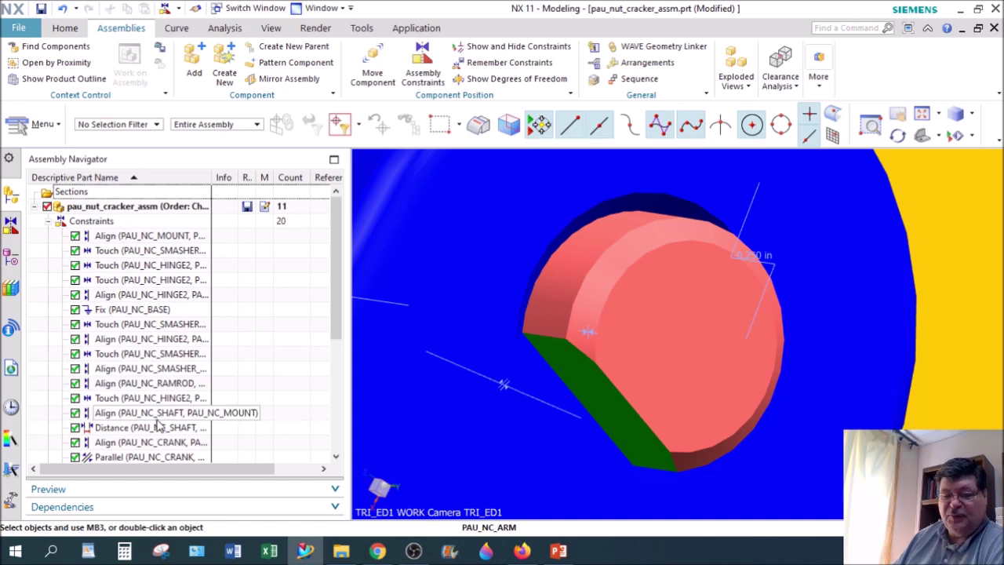
Shift the link slightly down with a dynamic Move Component to about X 10.77, Y 1.86, Z 4.54, and accept the move.
scroll(672, 355, up, 3)
scroll(672, 355, up, 2)
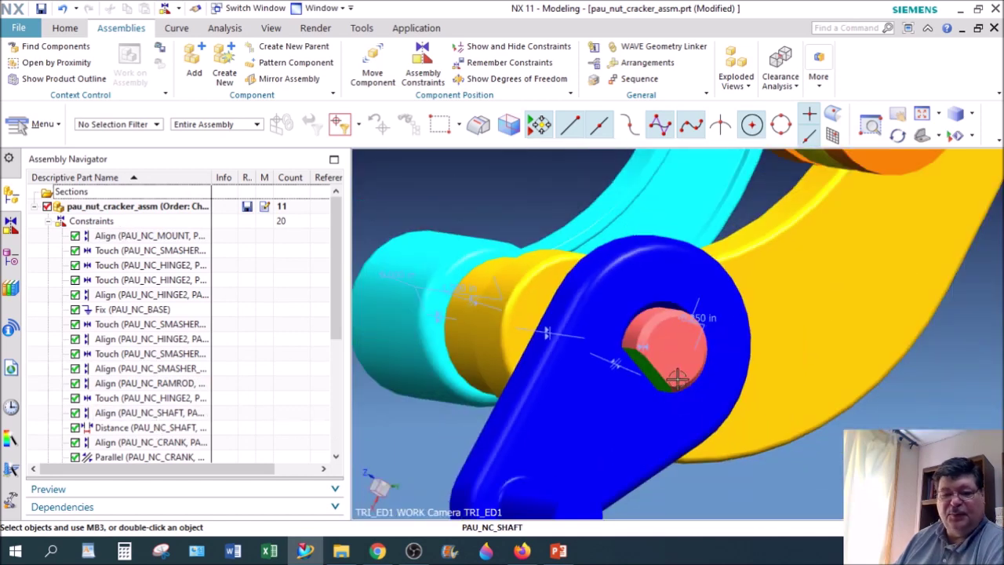
middle_drag(785, 412, 612, 306)
scroll(789, 410, up, 2)
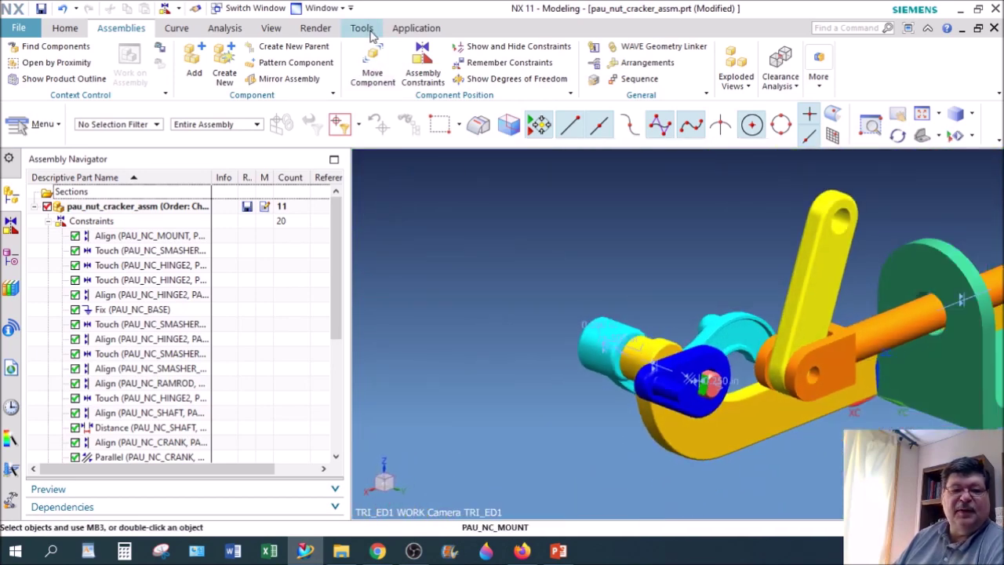
click(373, 66)
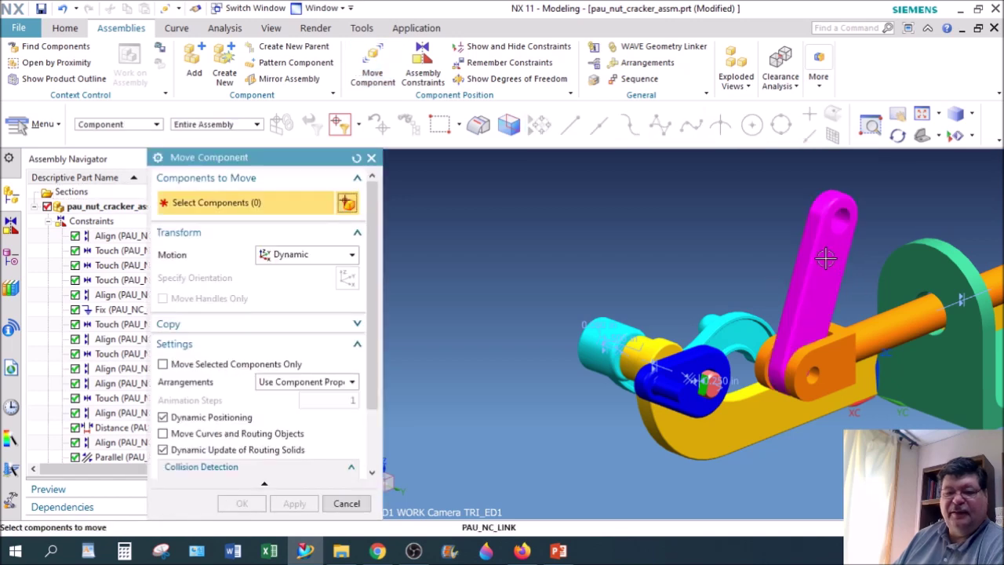
click(831, 257)
click(348, 279)
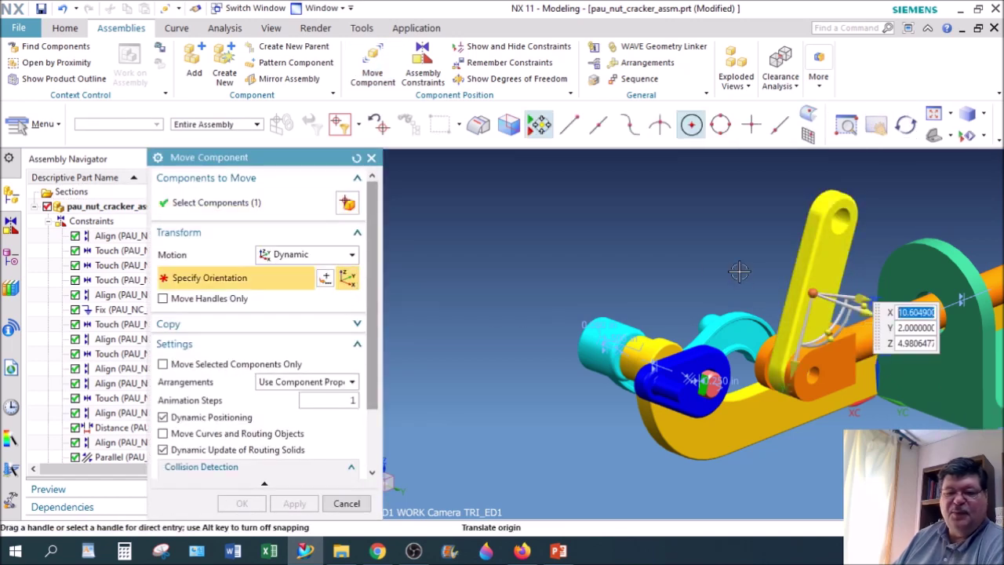
drag(822, 256, 804, 308)
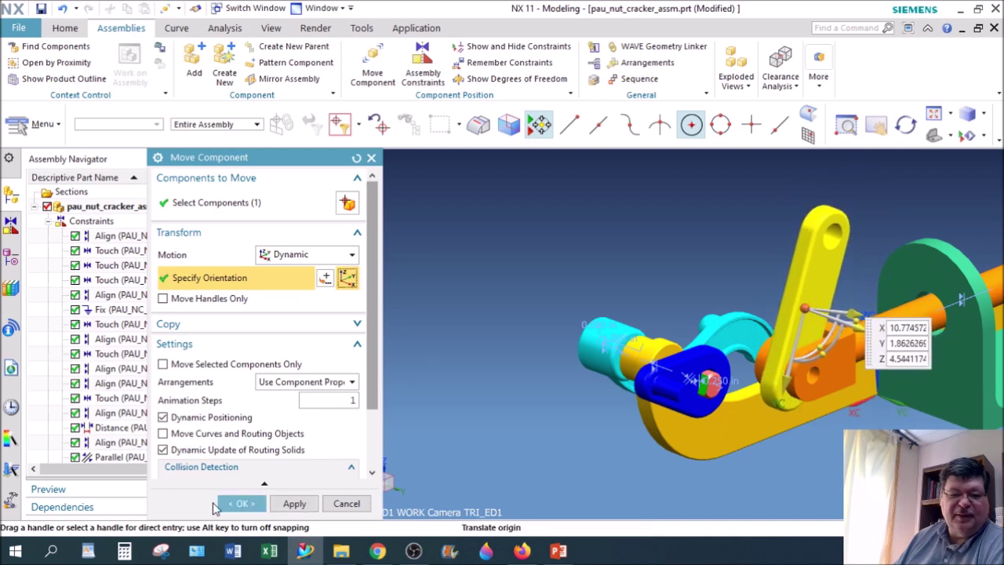
click(241, 503)
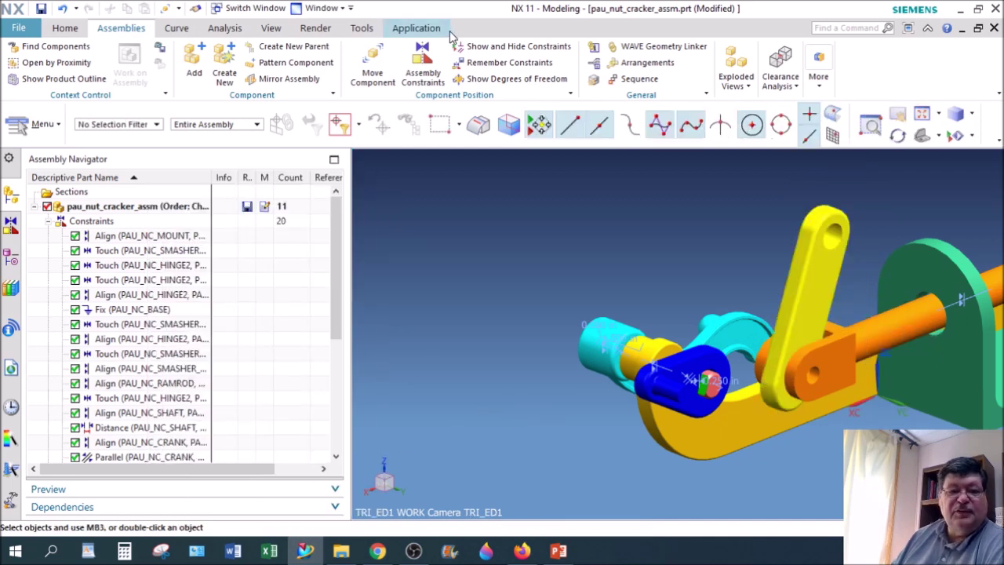
Align the link's upper hole with the arm's pin using a Touch Align constraint with Infer Center/Axis orientation, and apply it.
click(423, 64)
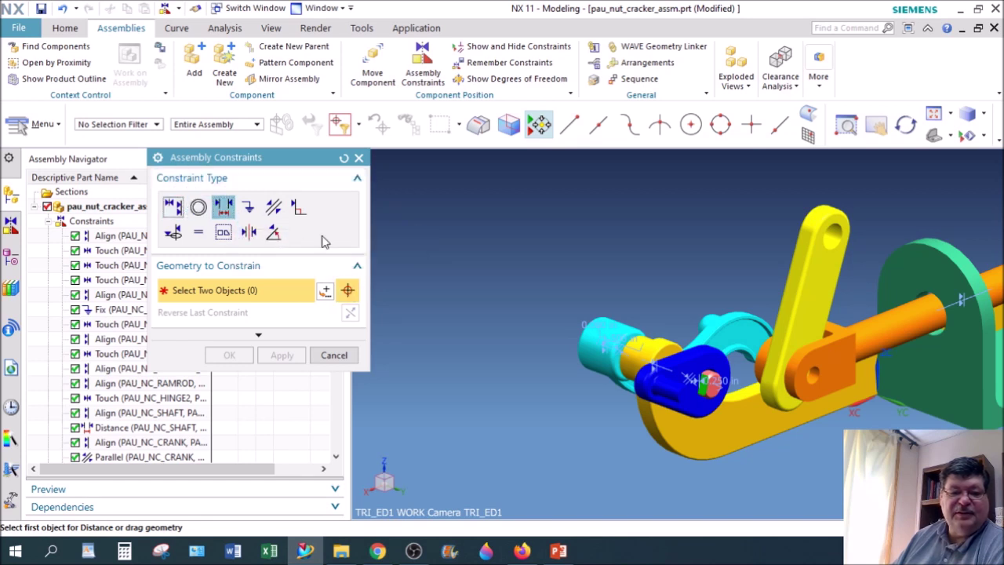
click(173, 207)
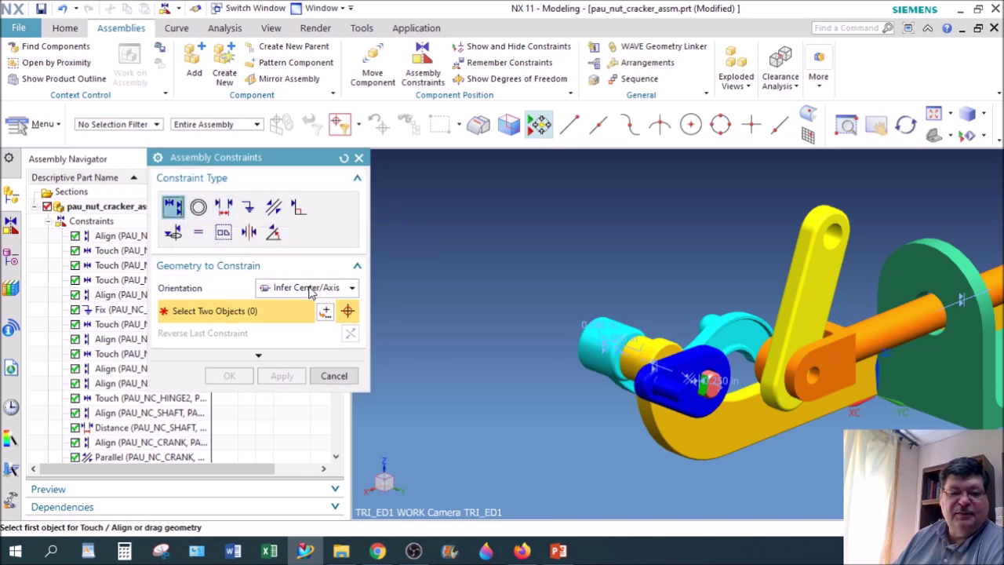
scroll(847, 265, up, 3)
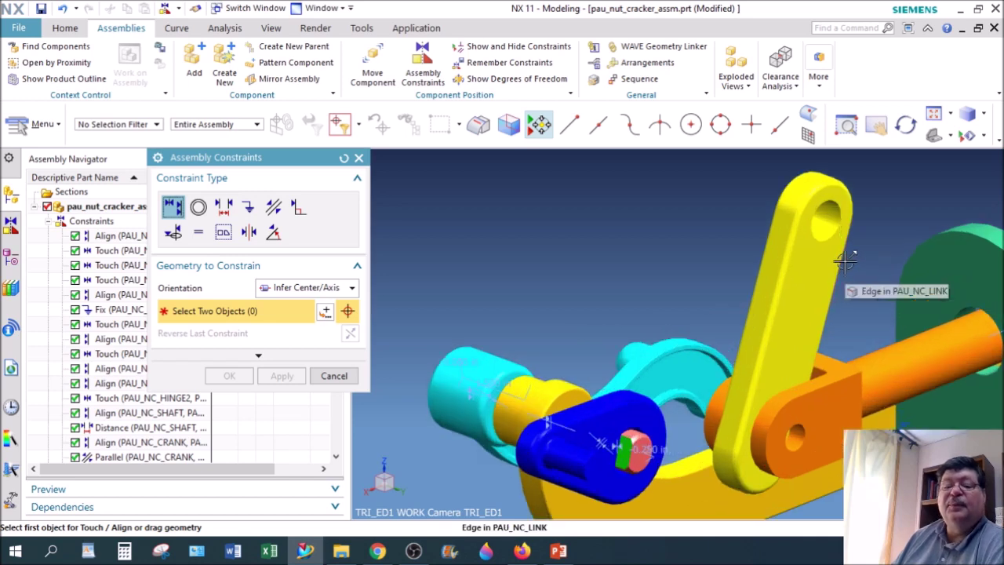
click(825, 225)
scroll(877, 260, down, 2)
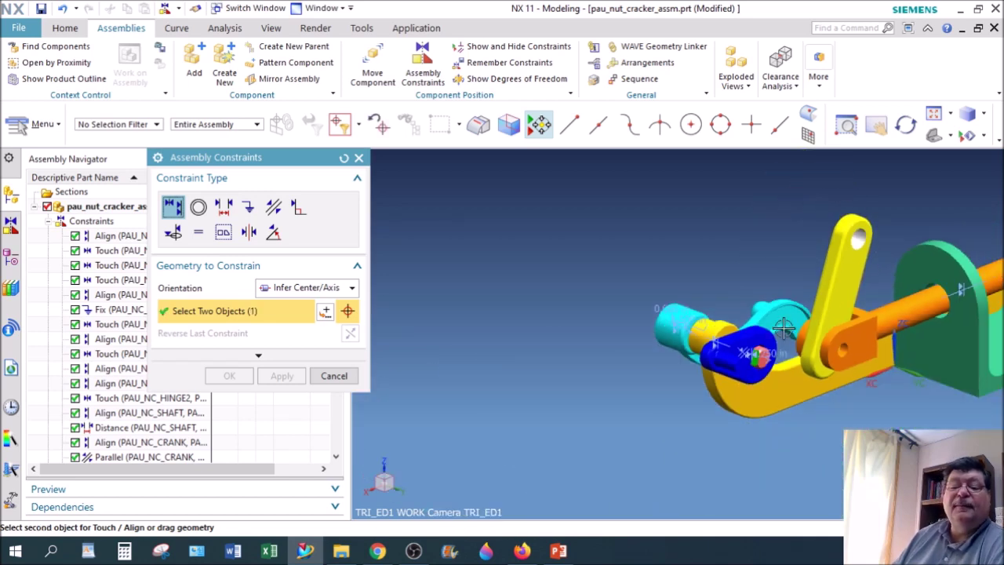
scroll(760, 372, up, 4)
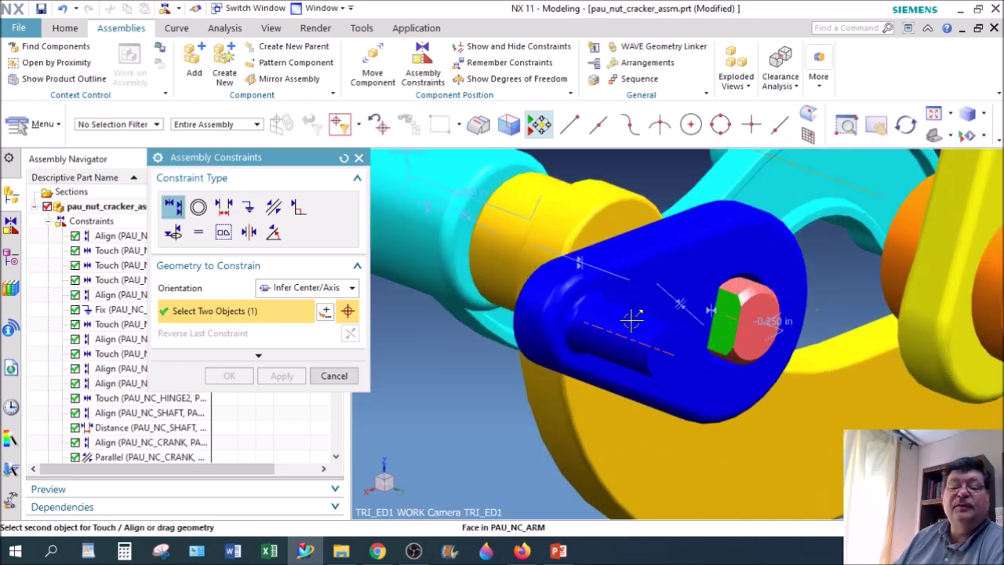
click(630, 324)
scroll(753, 322, down, 4)
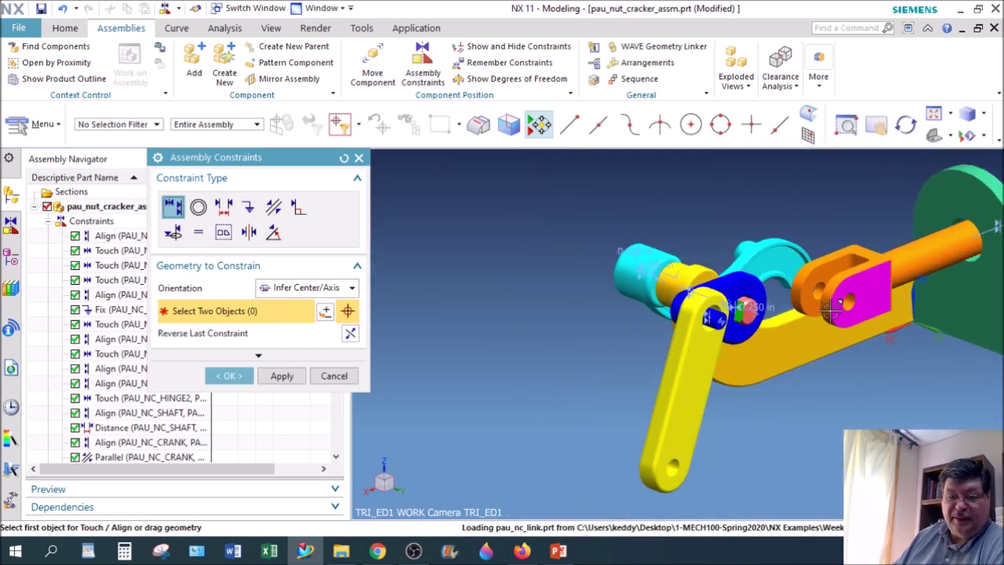
click(282, 376)
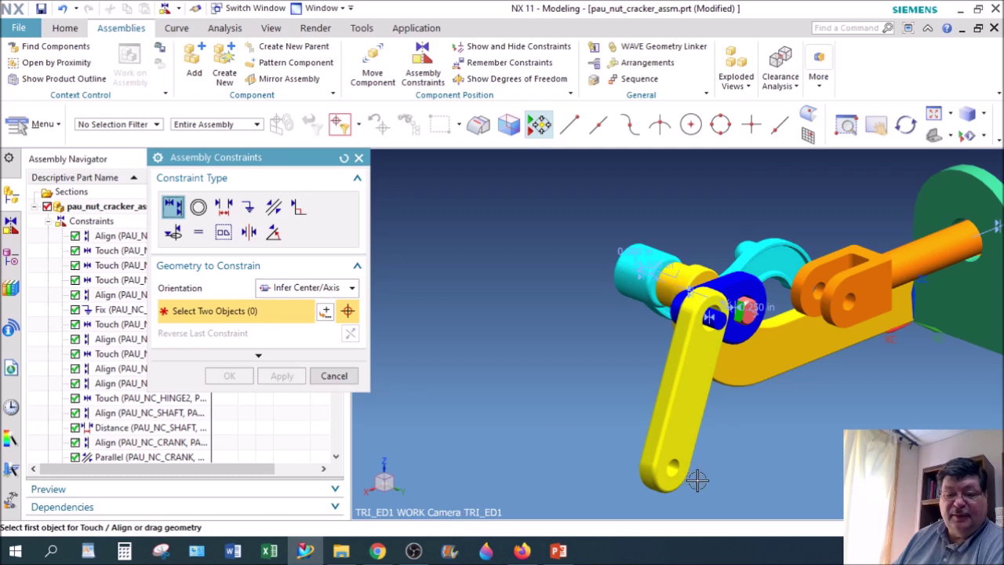
Align the link's free end hole with the hole in the ramrod's fork by Infer Center/Axis, and apply the constraint.
scroll(697, 480, up, 5)
click(642, 441)
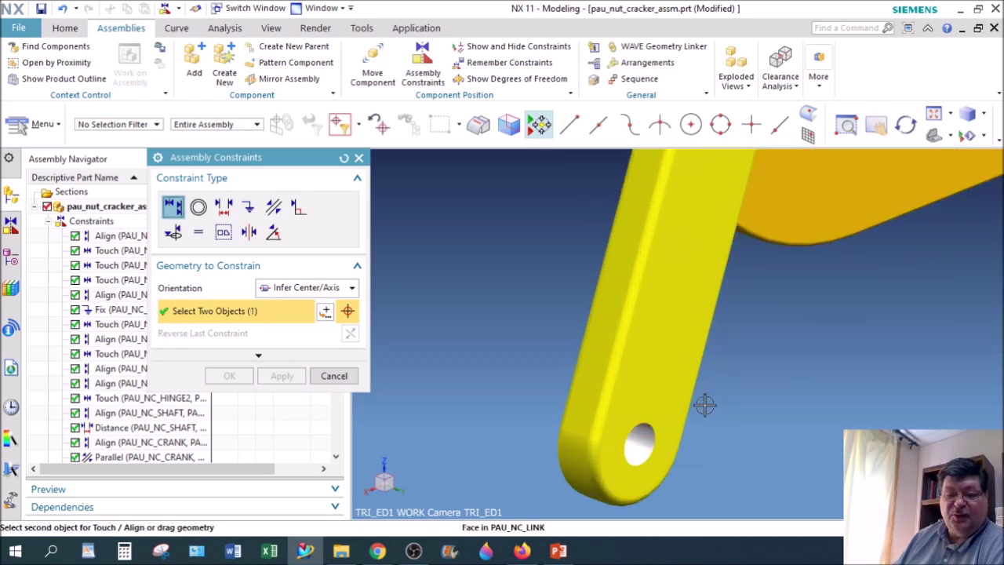
scroll(746, 385, down, 3)
scroll(861, 255, up, 4)
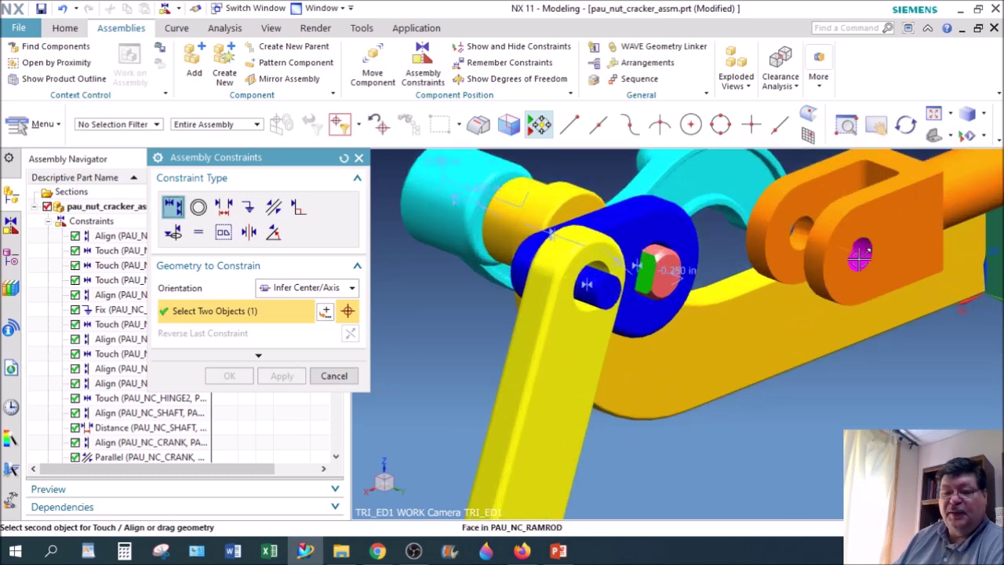
click(860, 265)
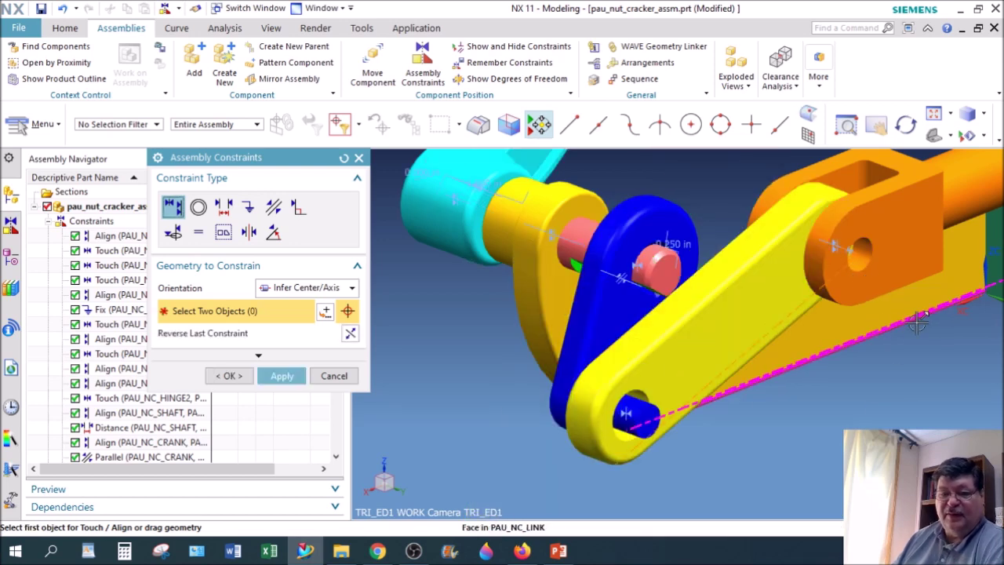
middle_drag(860, 320, 845, 255)
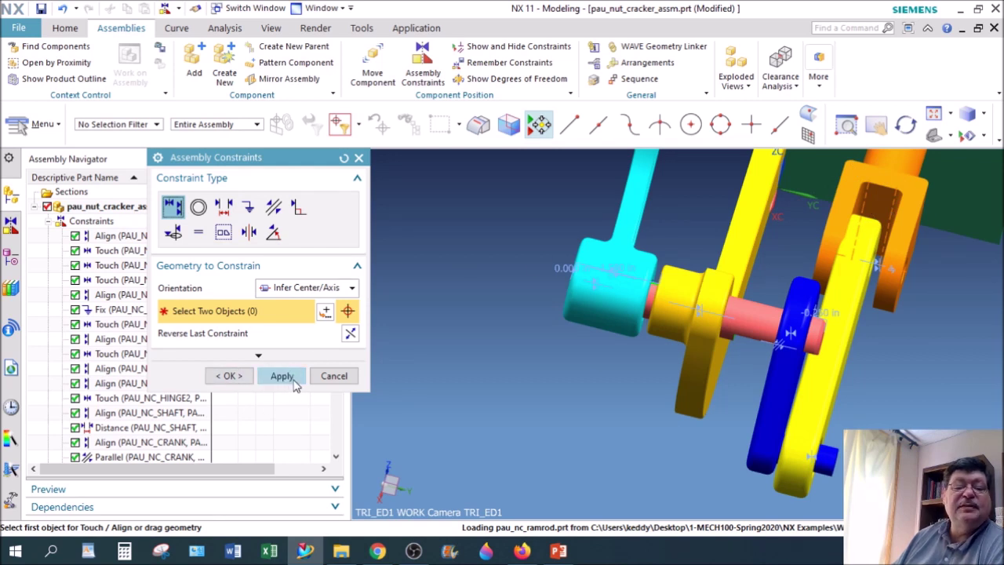
click(294, 378)
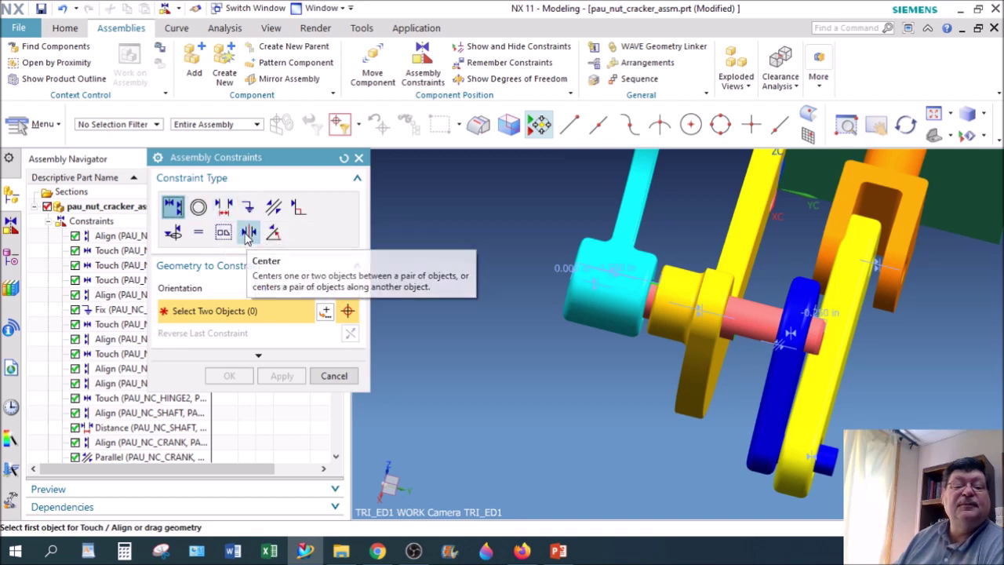
Center the link within the ramrod's fork with a 2 to 2 Center constraint between the link's side faces and the fork's inner faces.
click(248, 234)
click(283, 289)
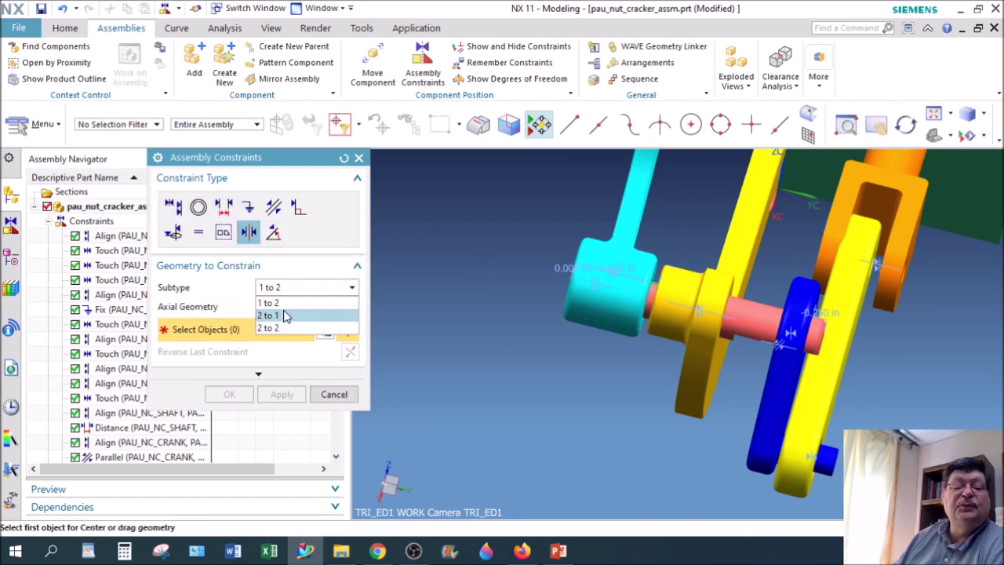
click(276, 329)
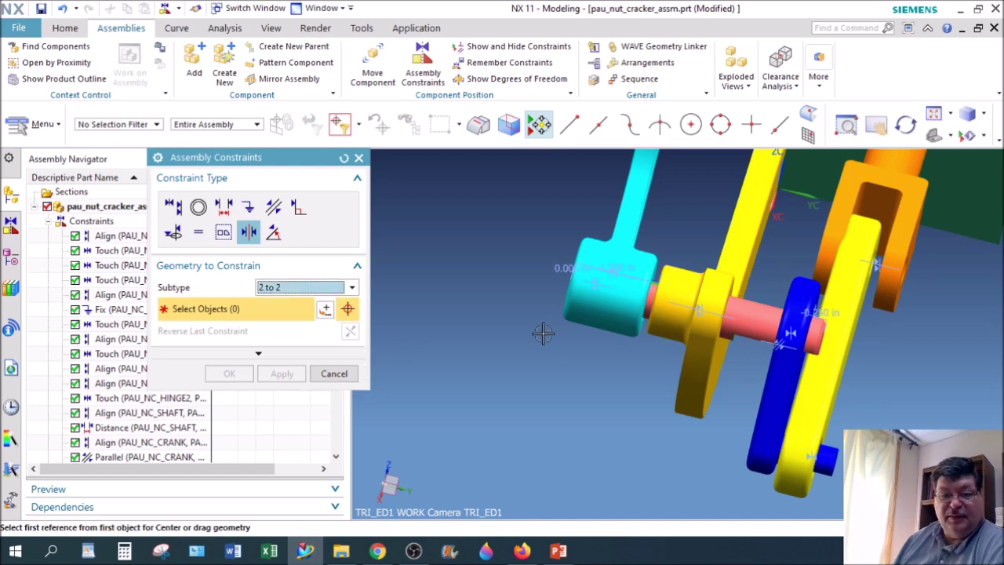
middle_drag(878, 306, 803, 330)
click(801, 327)
middle_drag(861, 361, 723, 316)
scroll(679, 302, up, 5)
click(666, 292)
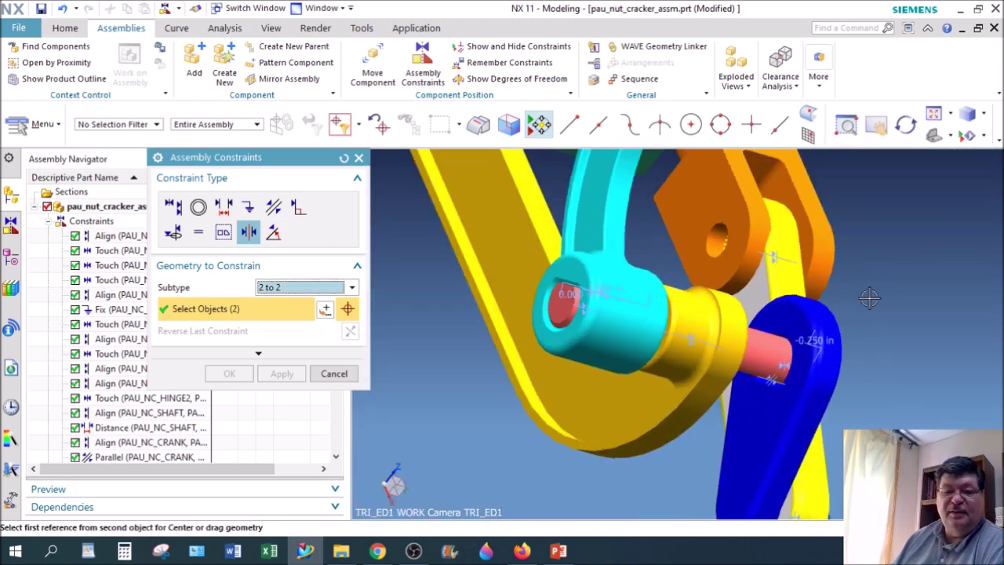
click(785, 188)
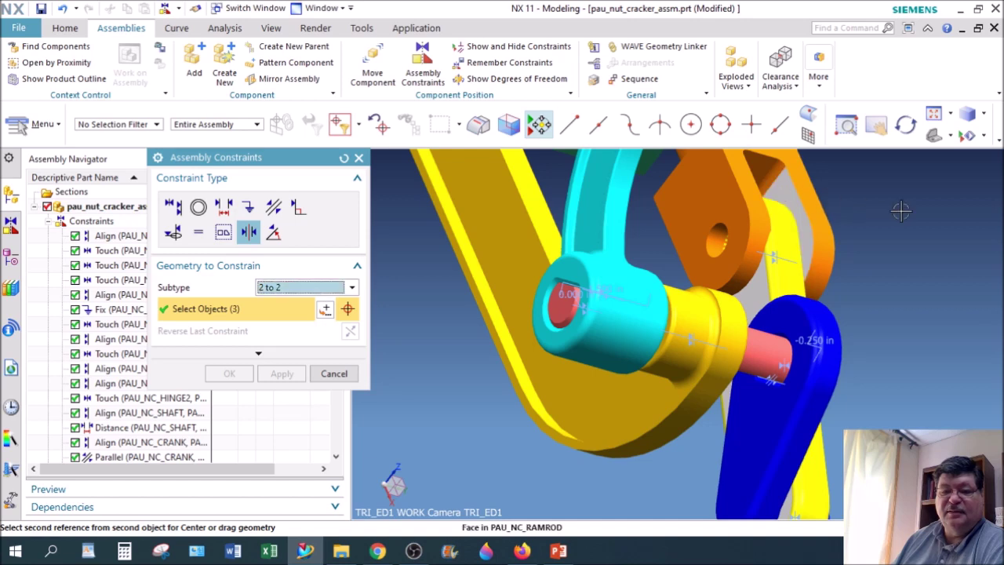
middle_drag(920, 238, 562, 540)
right_click(556, 529)
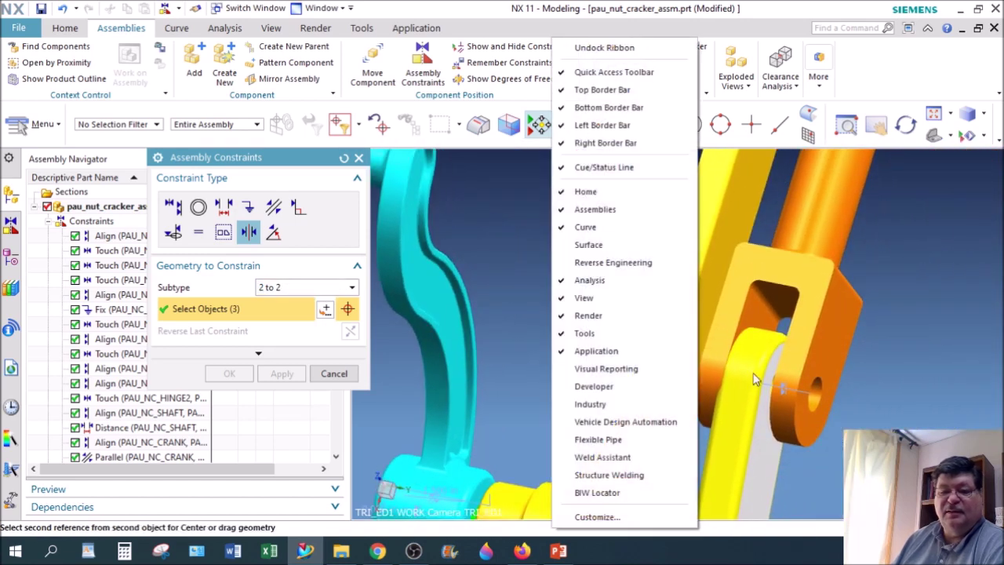
click(758, 315)
click(770, 317)
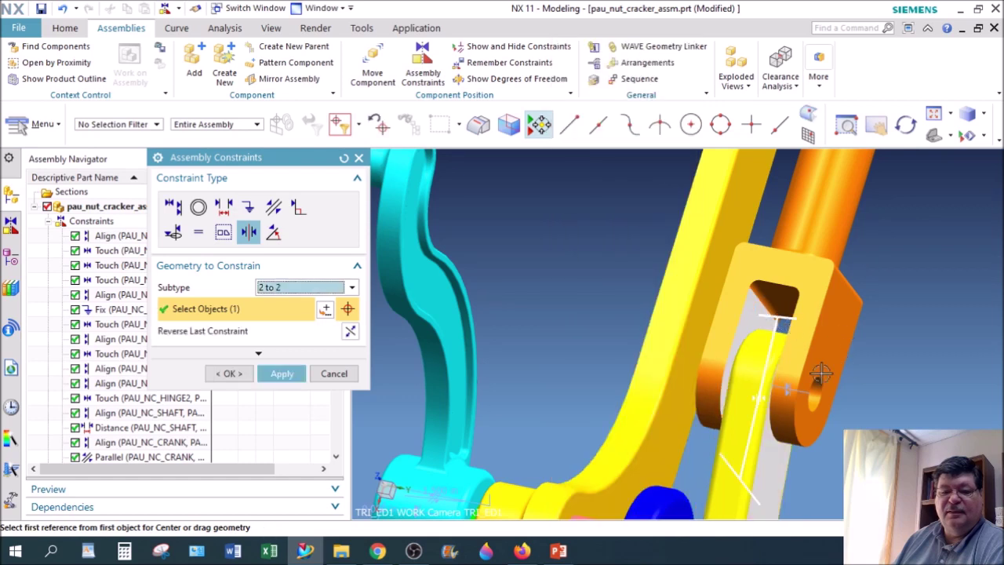
click(229, 374)
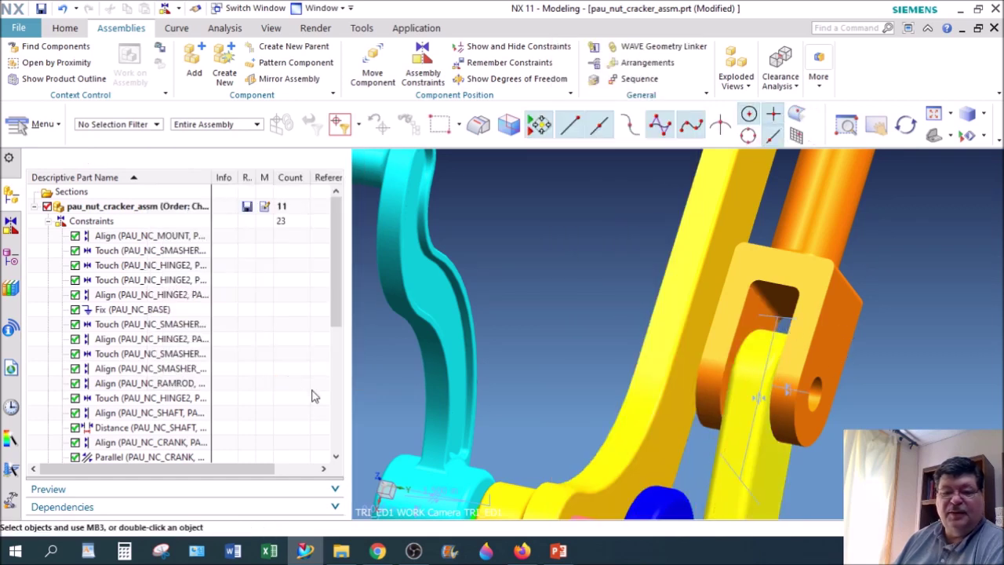
Start a dynamic Move Component on the crank and activate its manipulator in a view of the whole assembly.
scroll(706, 316, down, 2)
middle_drag(855, 353, 767, 365)
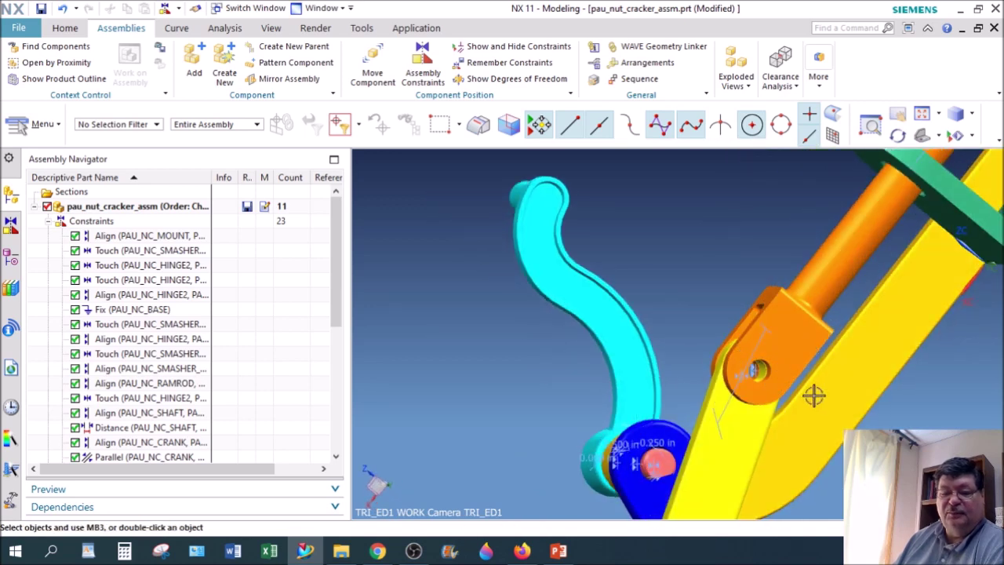
scroll(818, 392, down, 3)
middle_drag(837, 399, 860, 385)
scroll(860, 385, down, 1)
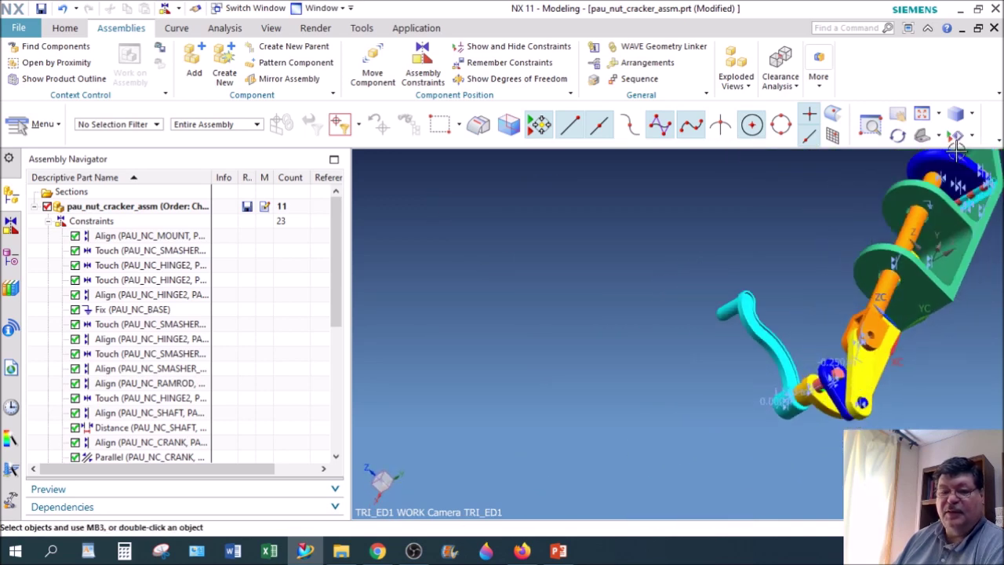
click(925, 136)
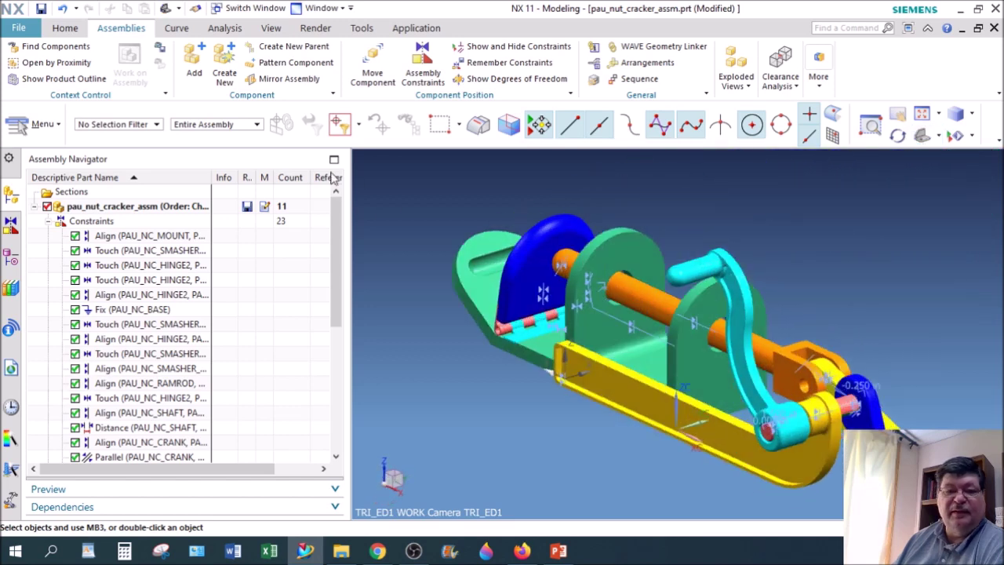
click(373, 67)
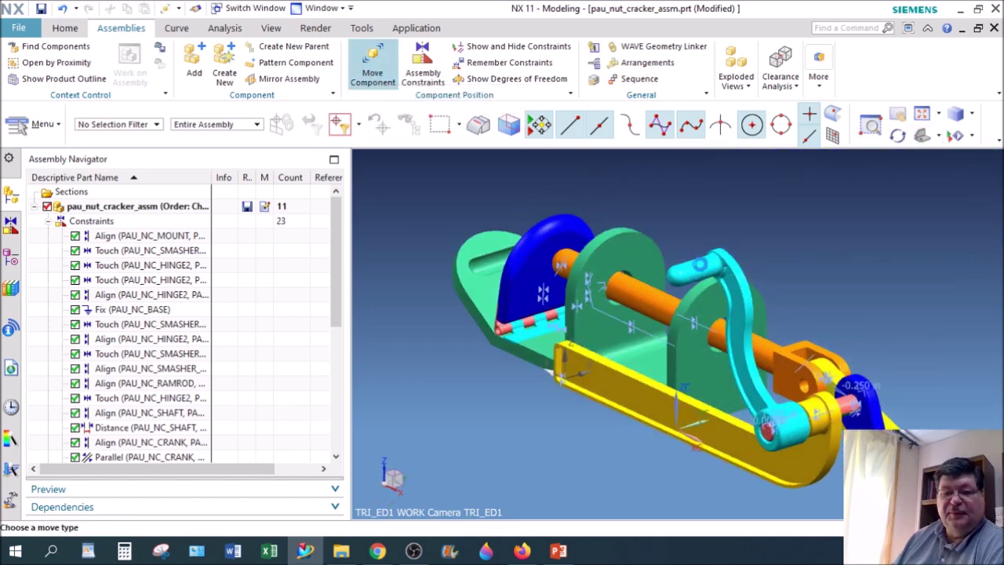
click(698, 266)
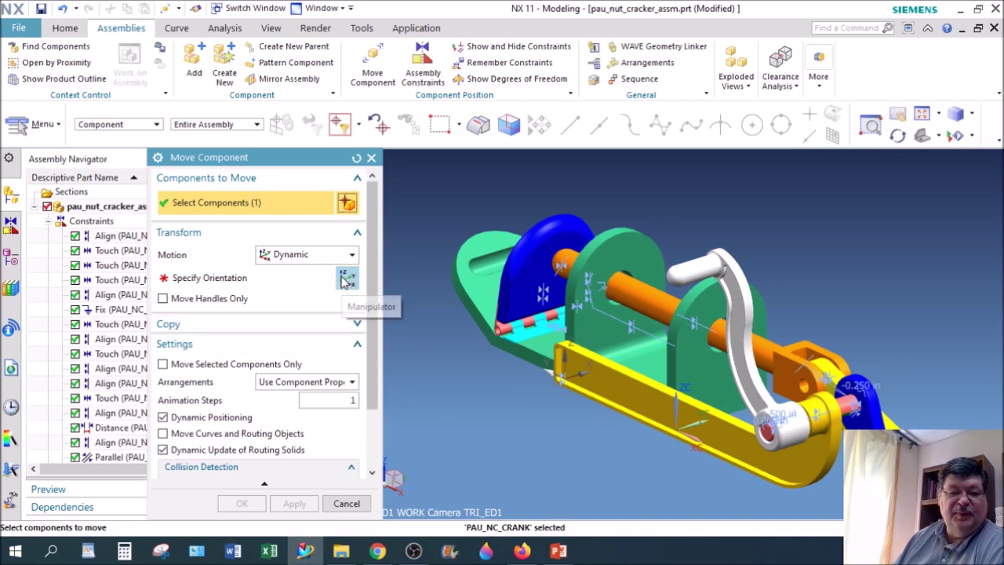
click(347, 278)
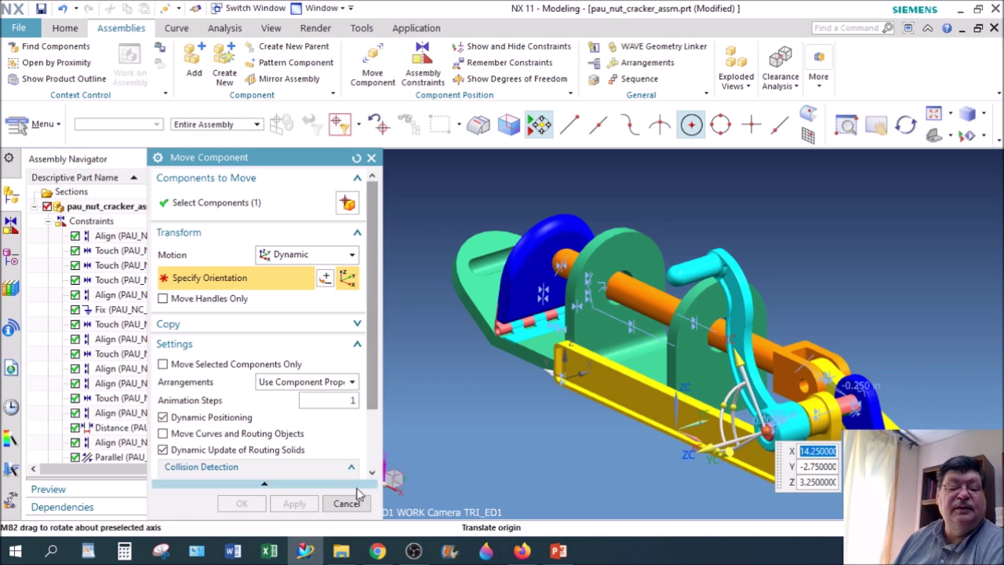
Set the collision action to Highlight Collision and rotate the crank about the shaft axis to test the mechanism for collisions.
scroll(267, 392, down, 2)
click(273, 412)
click(287, 441)
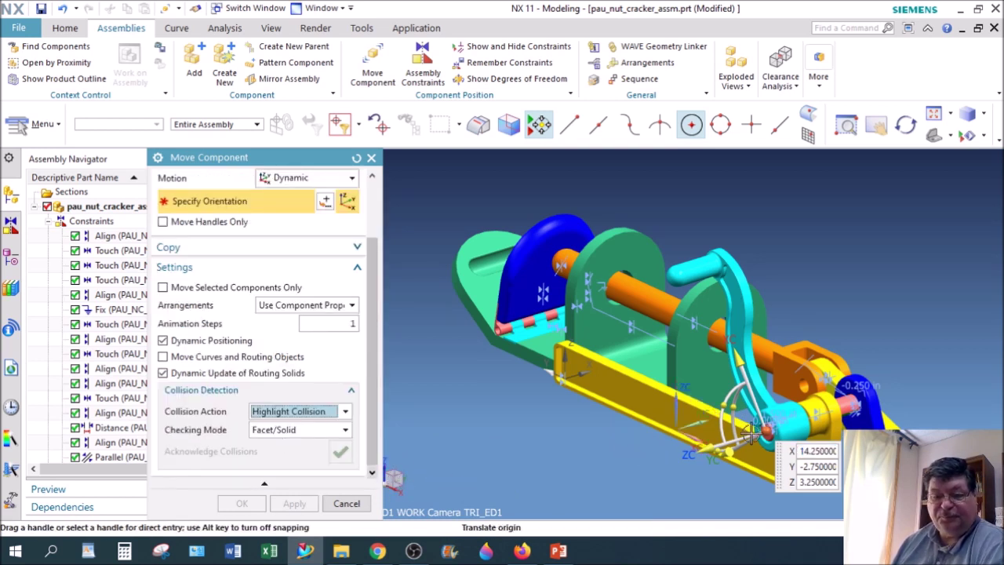
drag(735, 404, 714, 393)
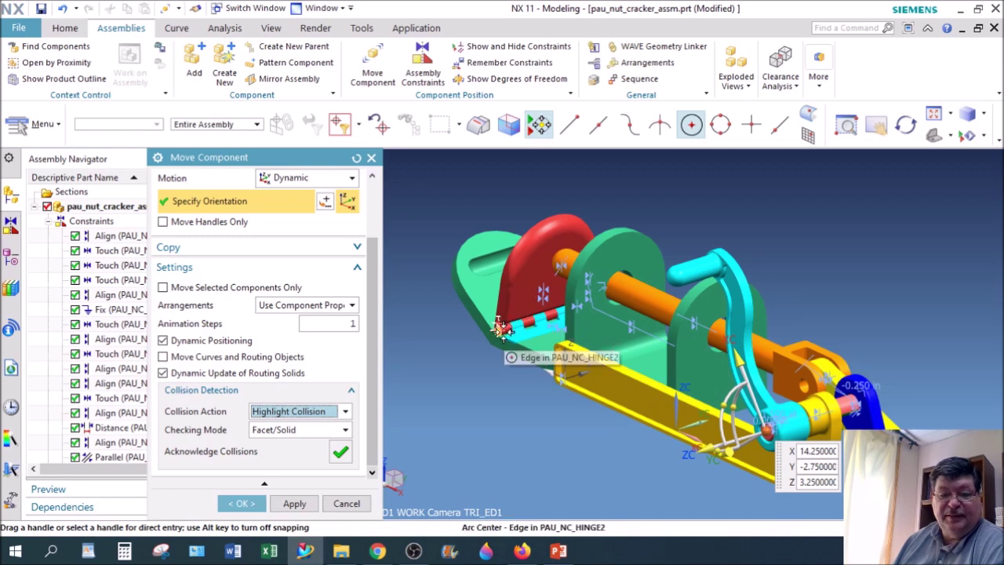
Examine the highlighted collisions between the smasher plate and its hinge, and between the shaft end and the link, and close the move.
scroll(502, 328, up, 2)
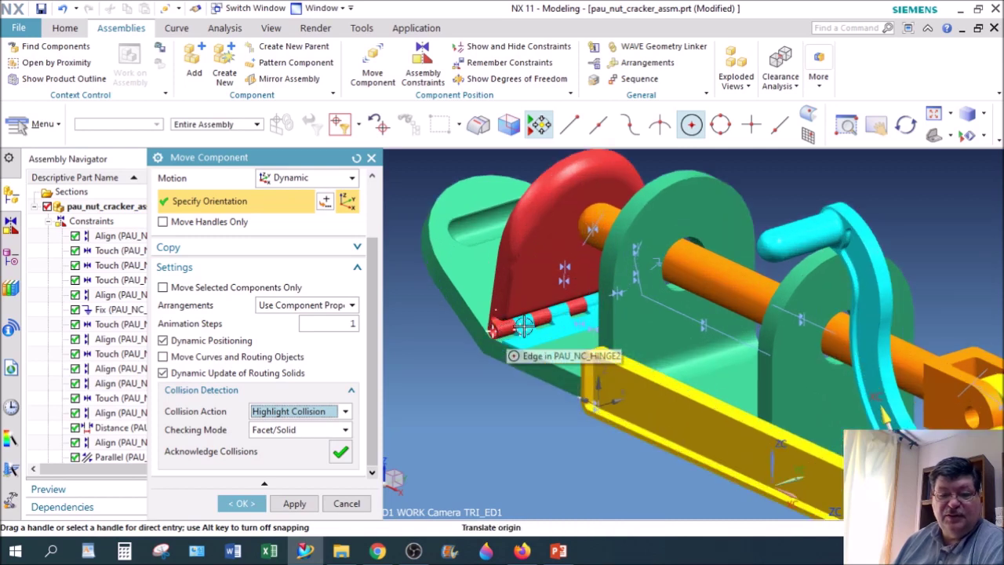
scroll(476, 319, up, 3)
scroll(475, 318, up, 2)
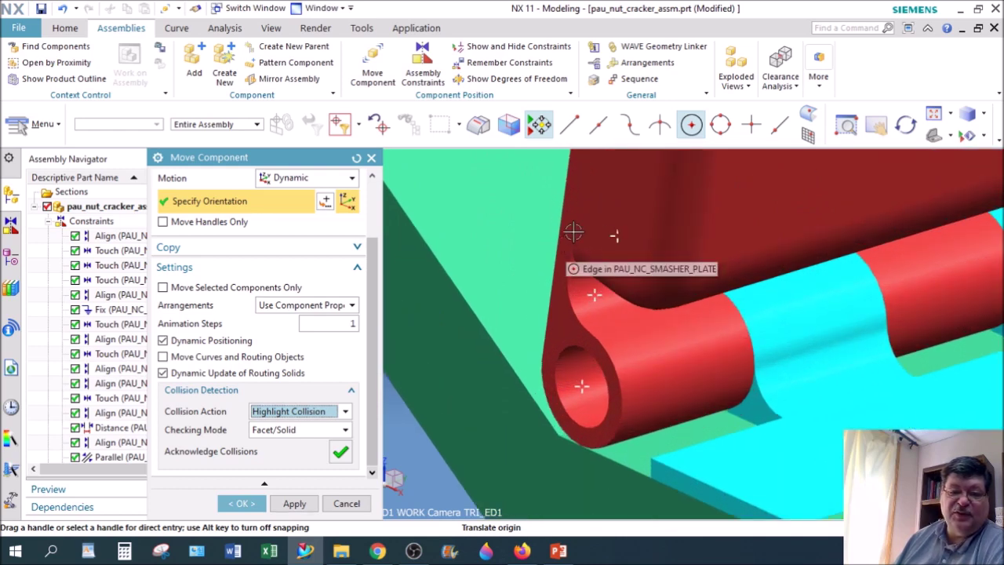
scroll(577, 259, down, 3)
scroll(644, 205, down, 3)
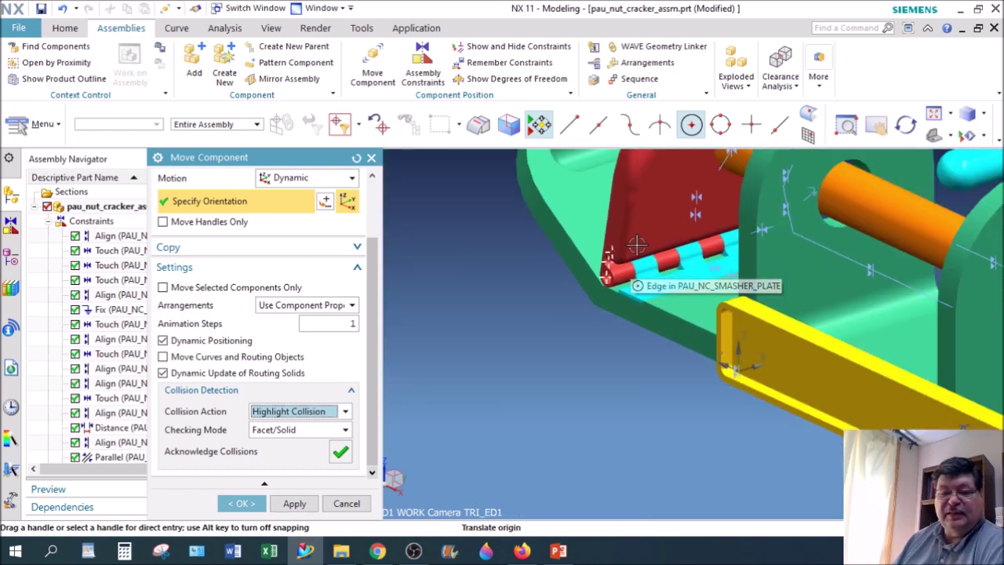
middle_drag(819, 369, 668, 407)
drag(675, 392, 663, 416)
scroll(797, 380, up, 5)
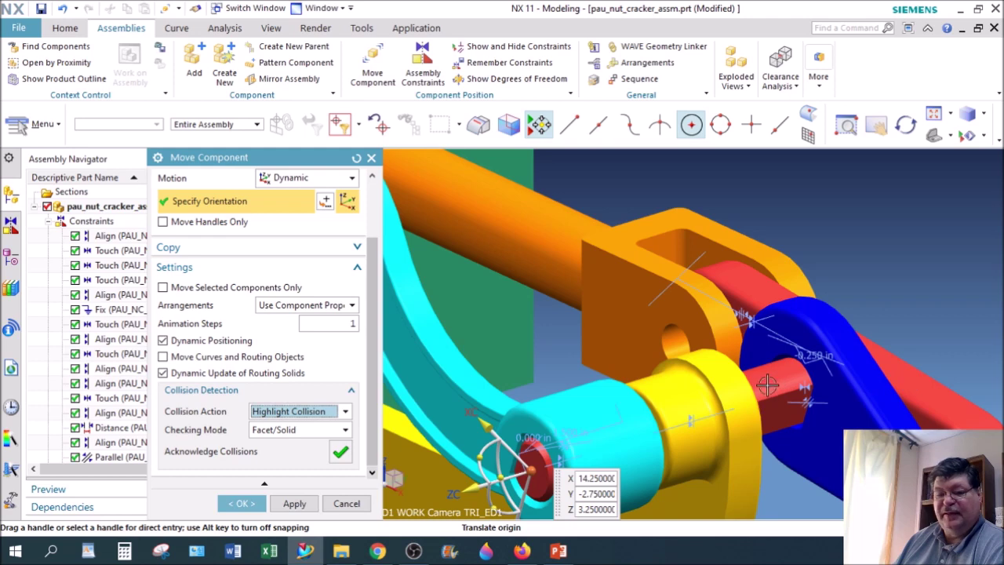
middle_drag(894, 382, 852, 370)
scroll(800, 365, up, 3)
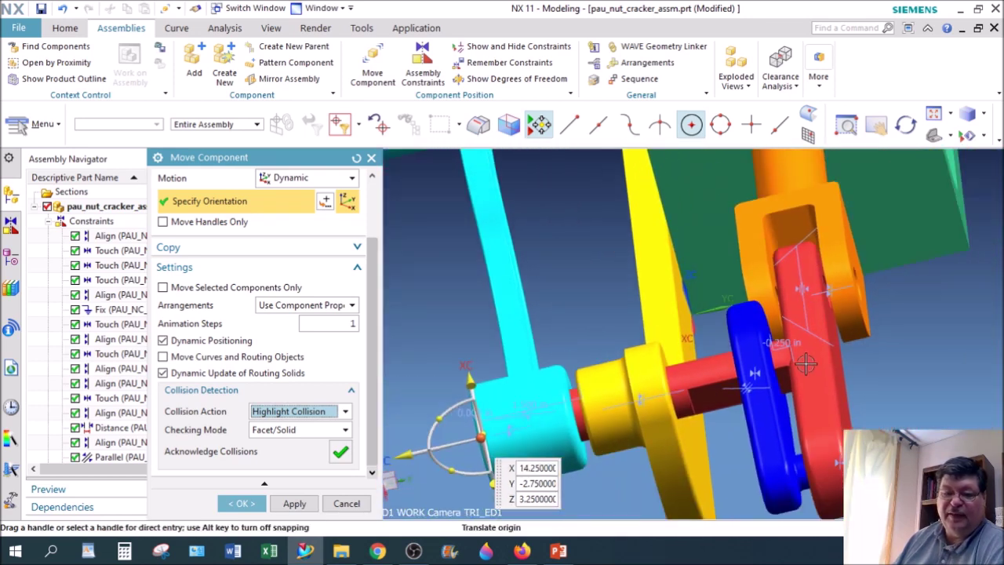
scroll(792, 358, up, 3)
scroll(791, 356, down, 5)
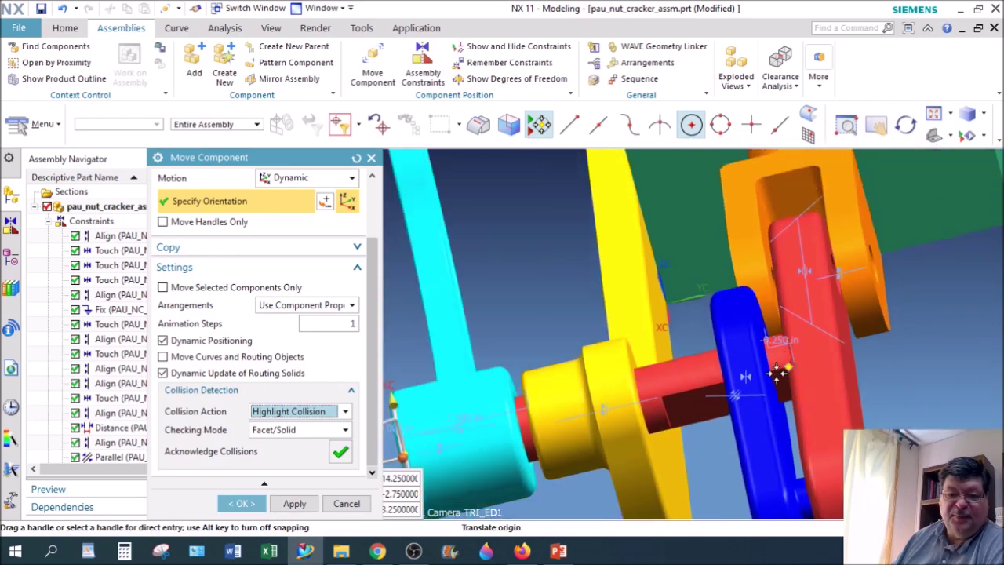
click(239, 503)
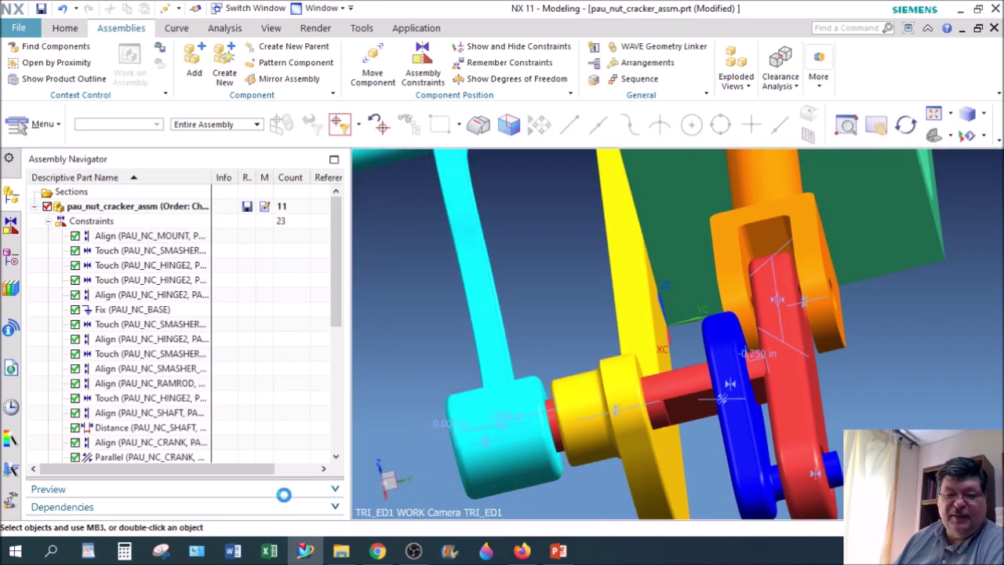
Set the distance constraint between the shaft and the mount to 1.6 in.
middle_drag(772, 381, 719, 351)
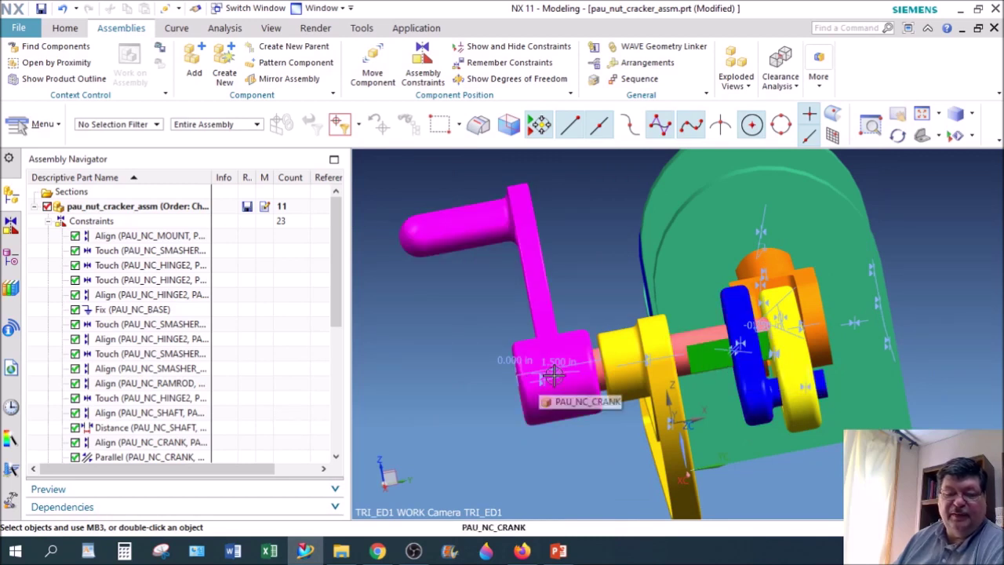
middle_drag(555, 366, 620, 390)
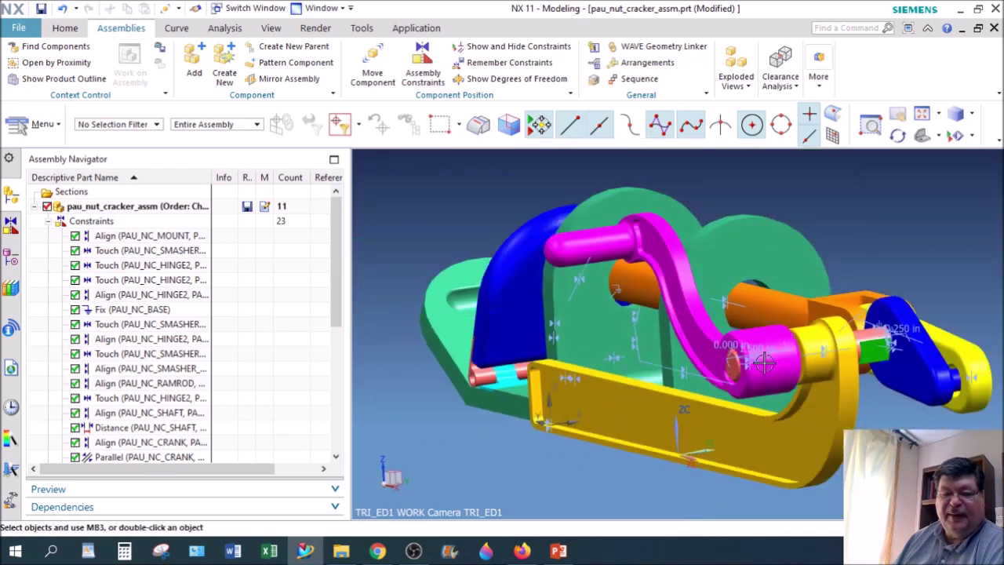
scroll(765, 362, up, 5)
click(722, 321)
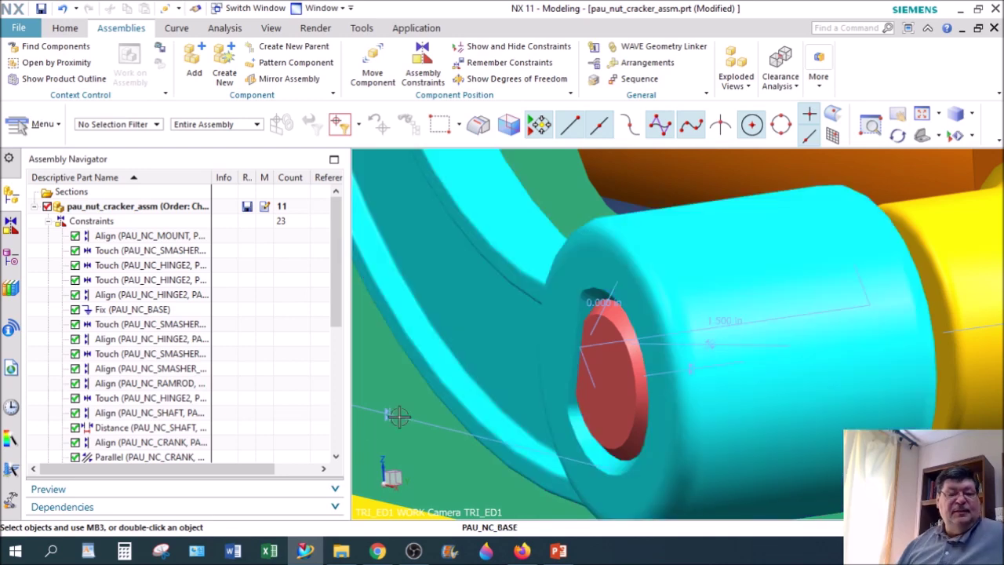
scroll(633, 384, down, 3)
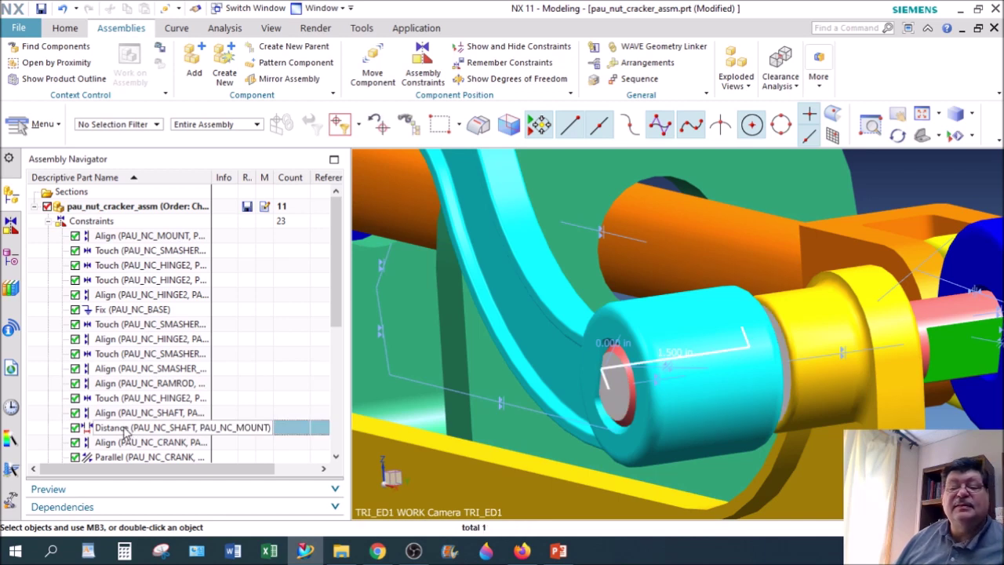
double_click(117, 429)
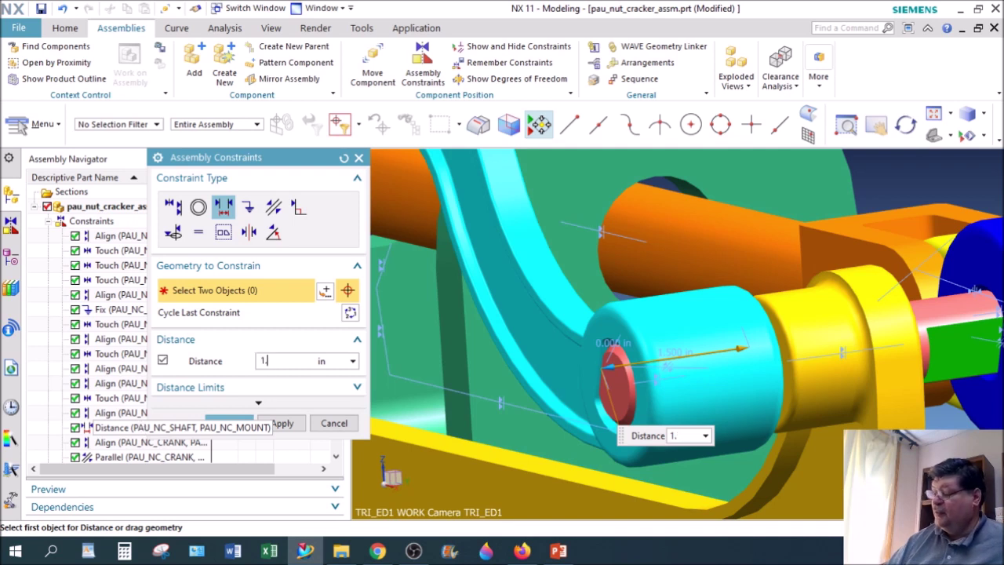
key(Return)
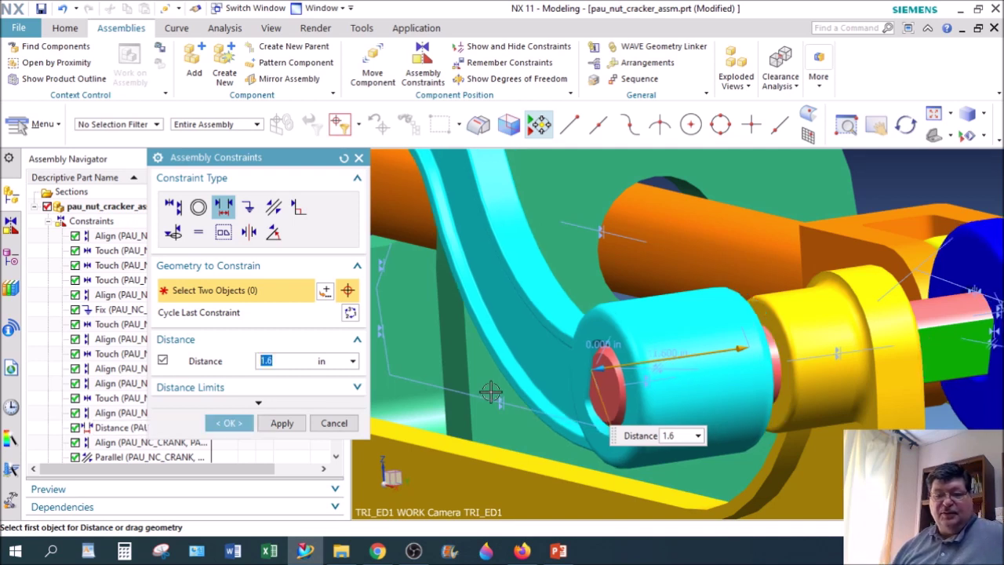
click(229, 423)
Examine the clearance between the shaft end and the link, and the link's fit on the arm's pin.
middle_drag(792, 426, 723, 397)
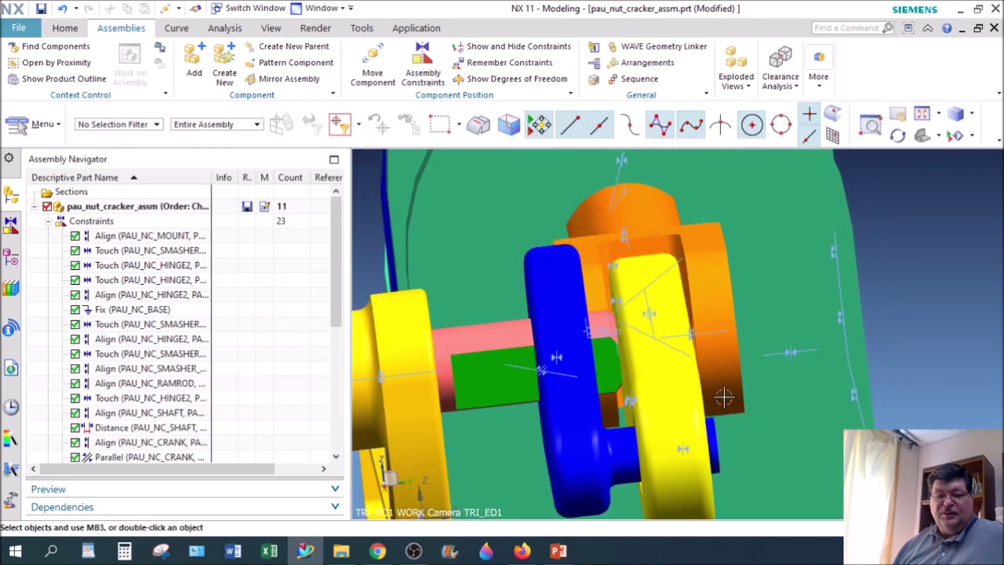
scroll(635, 347, up, 5)
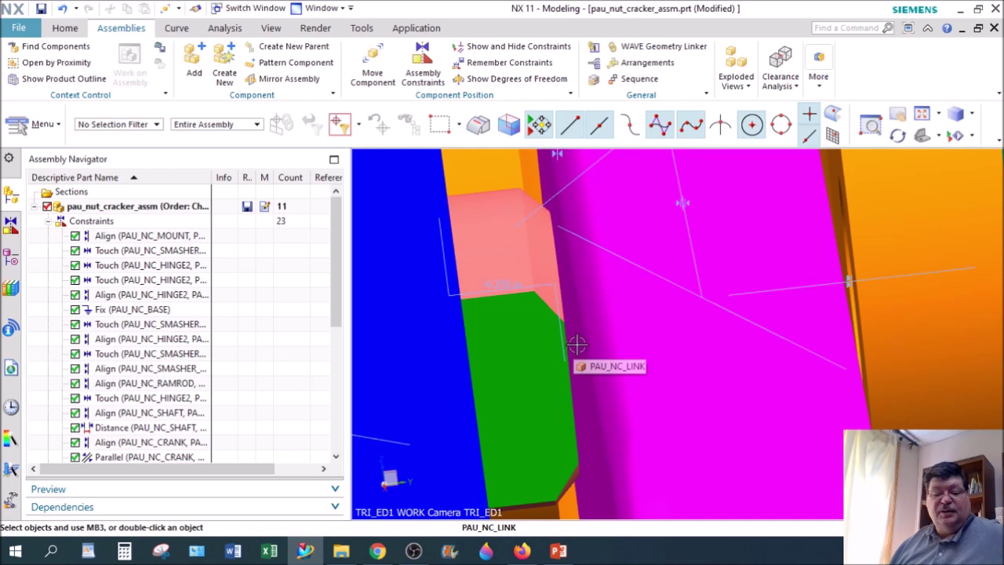
scroll(577, 345, down, 8)
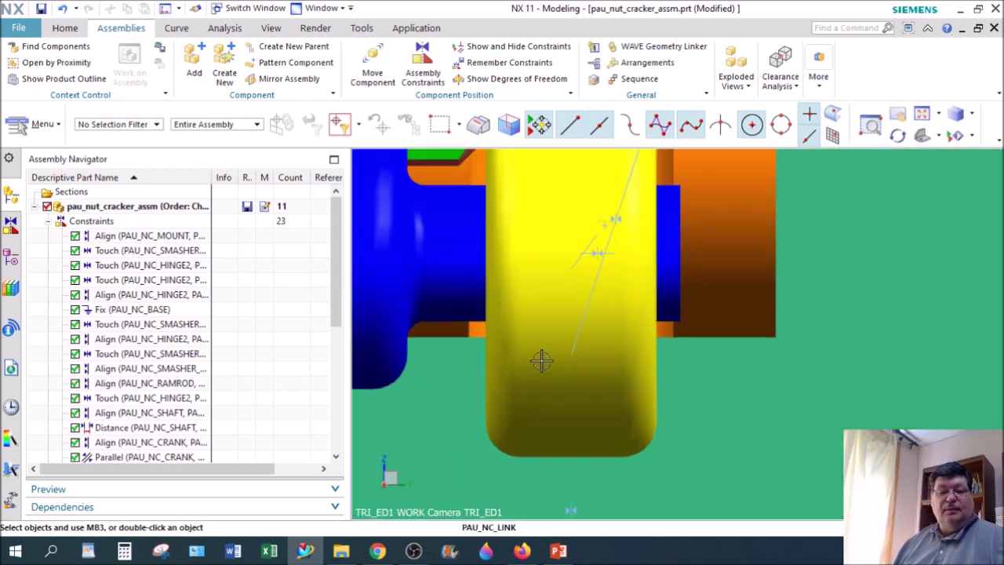
scroll(545, 306, up, 5)
scroll(545, 290, down, 8)
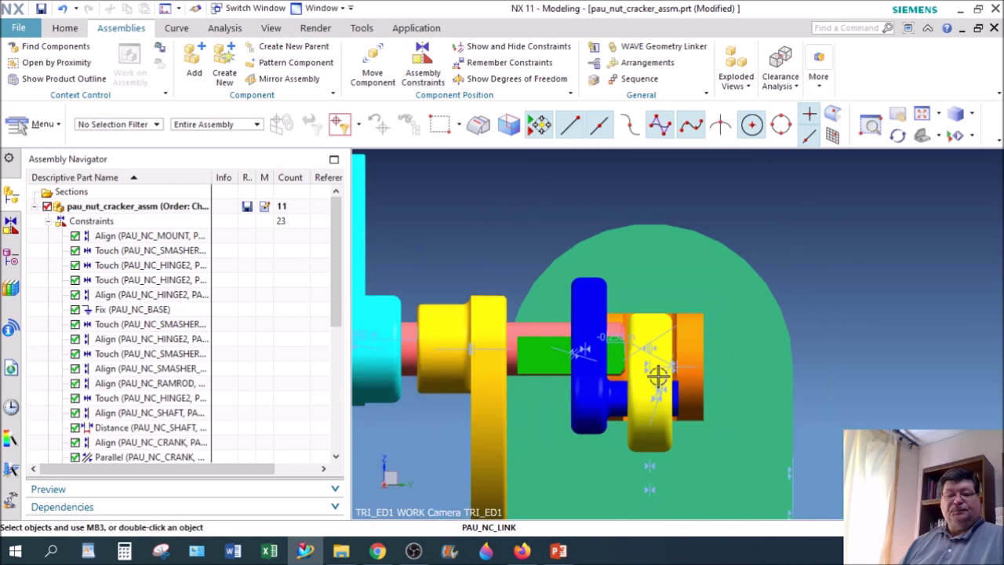
Examine the overlap between the smasher plate's lower corner and the hinge fillet from the side, using the Wireframe with Dim Edges display.
middle_drag(651, 372, 577, 345)
scroll(487, 338, up, 6)
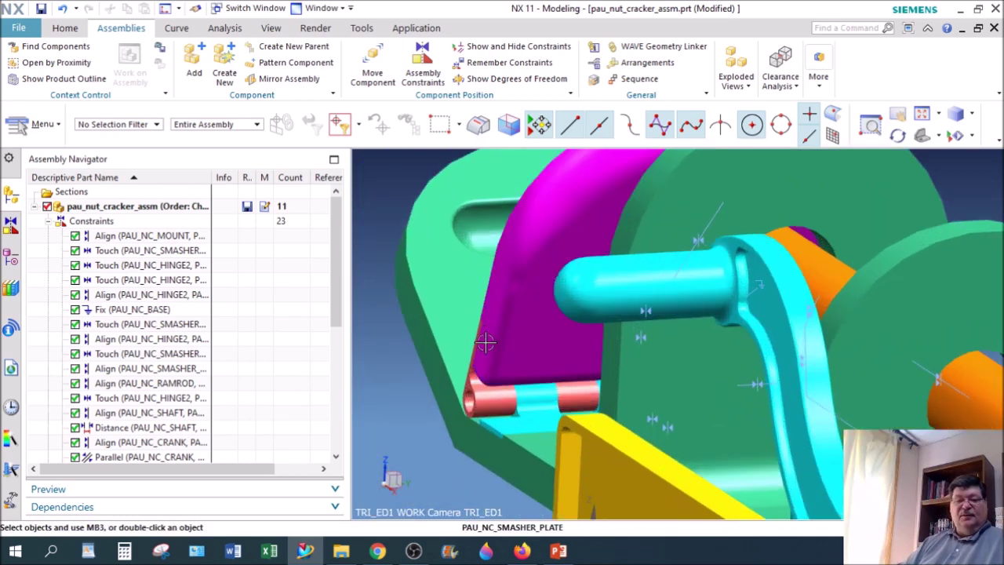
middle_drag(493, 359, 1003, 169)
mouse_move(739, 272)
middle_down()
mouse_move(719, 289)
mouse_move(746, 280)
mouse_move(733, 289)
middle_up()
scroll(733, 289, up, 4)
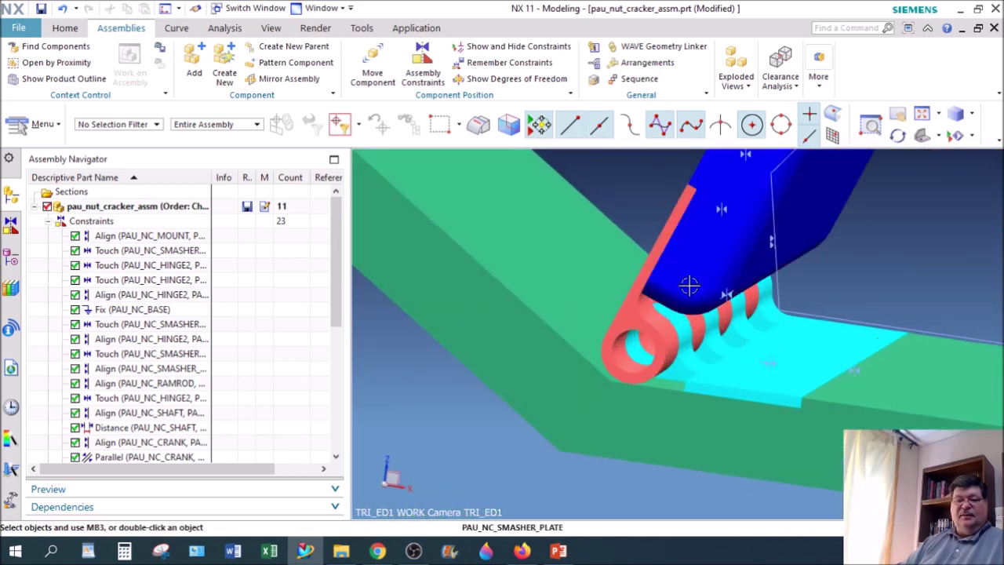
key(F8)
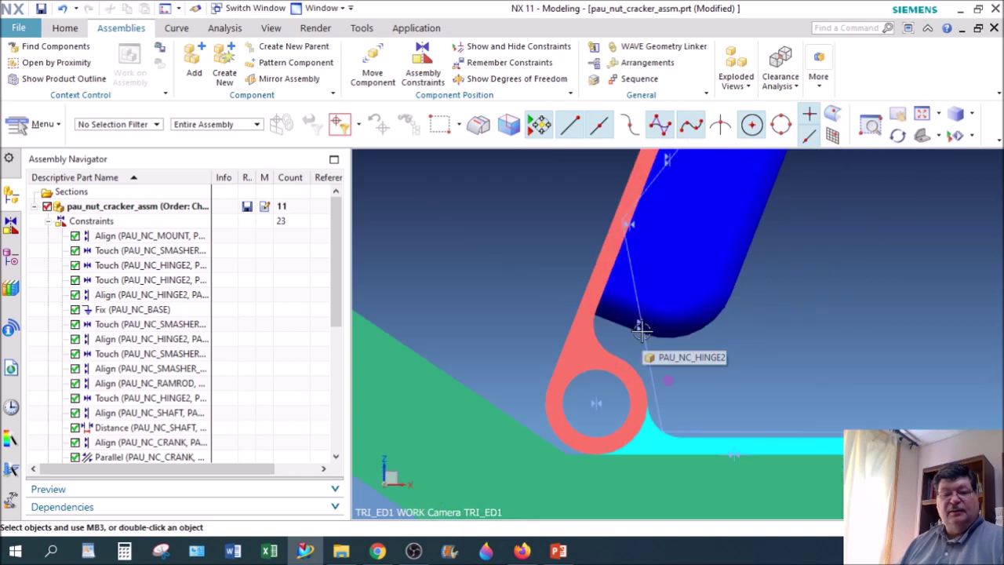
scroll(616, 302, up, 5)
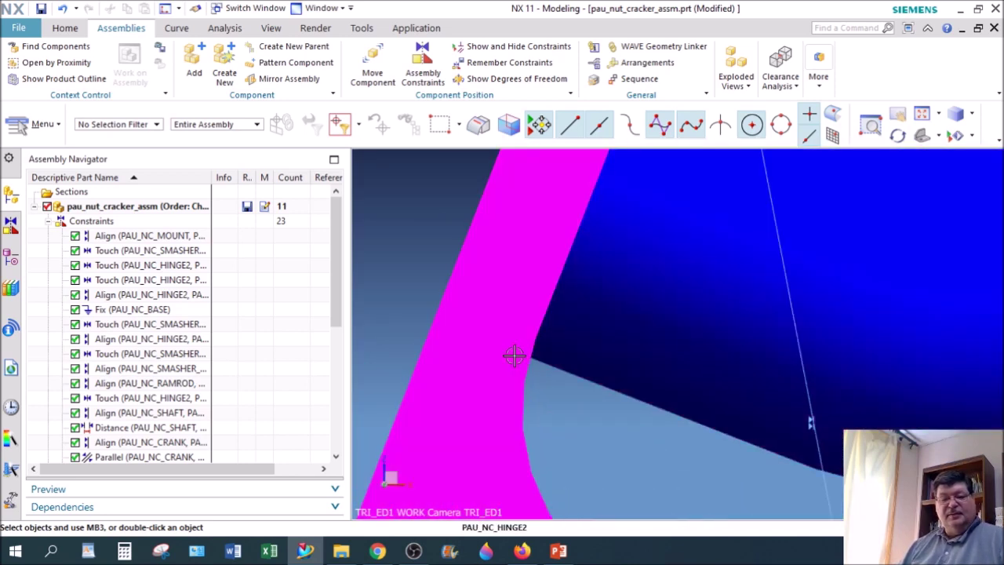
click(973, 116)
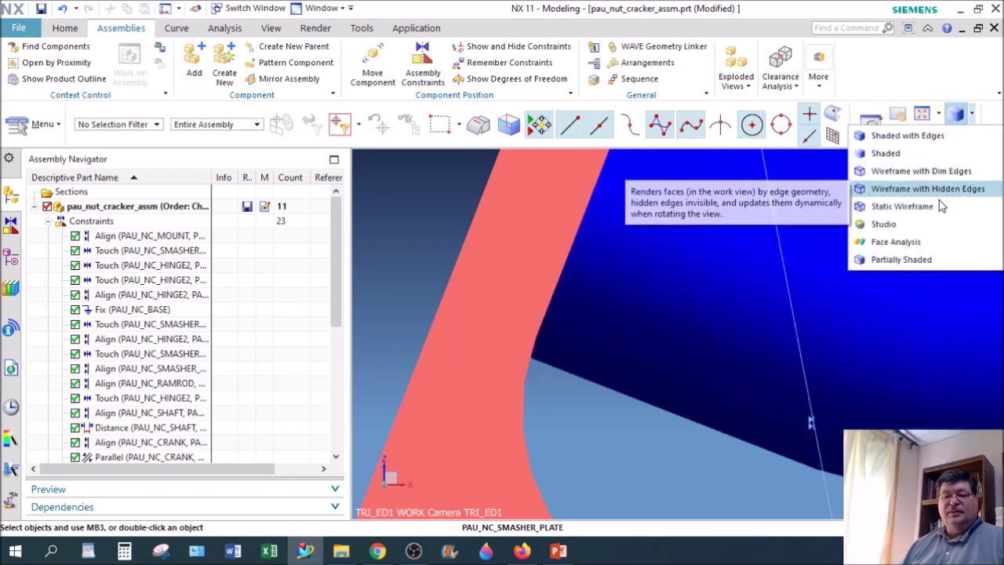
click(939, 172)
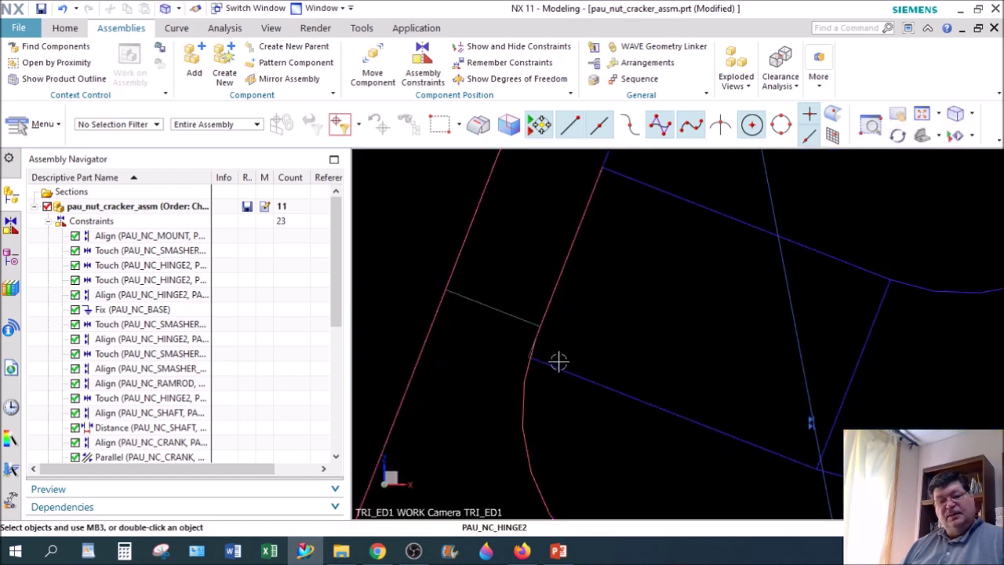
scroll(527, 376, up, 6)
scroll(533, 358, up, 3)
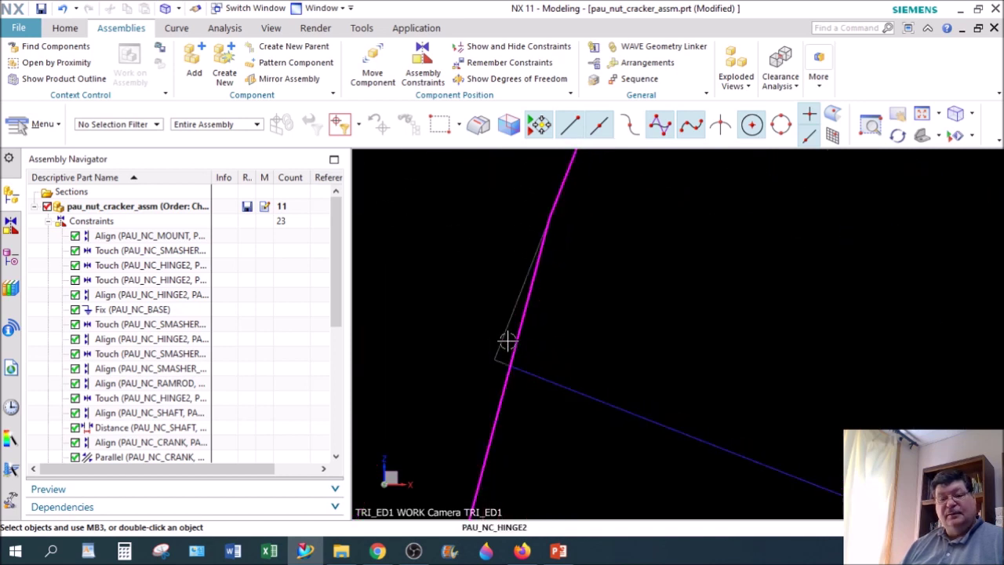
Set the display style to Shaded with Edges and return from the hinge close-up.
click(975, 117)
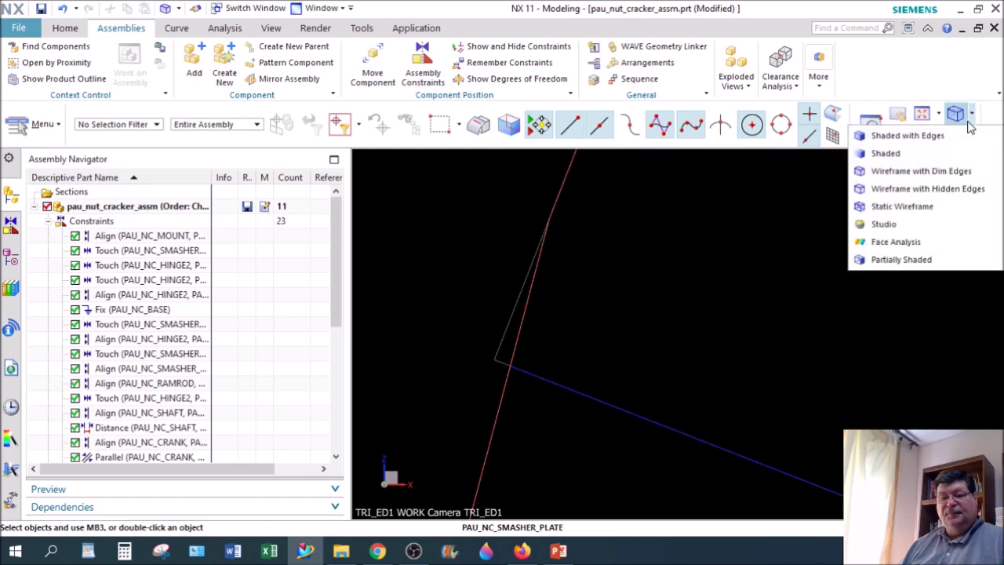
click(949, 138)
scroll(615, 345, down, 5)
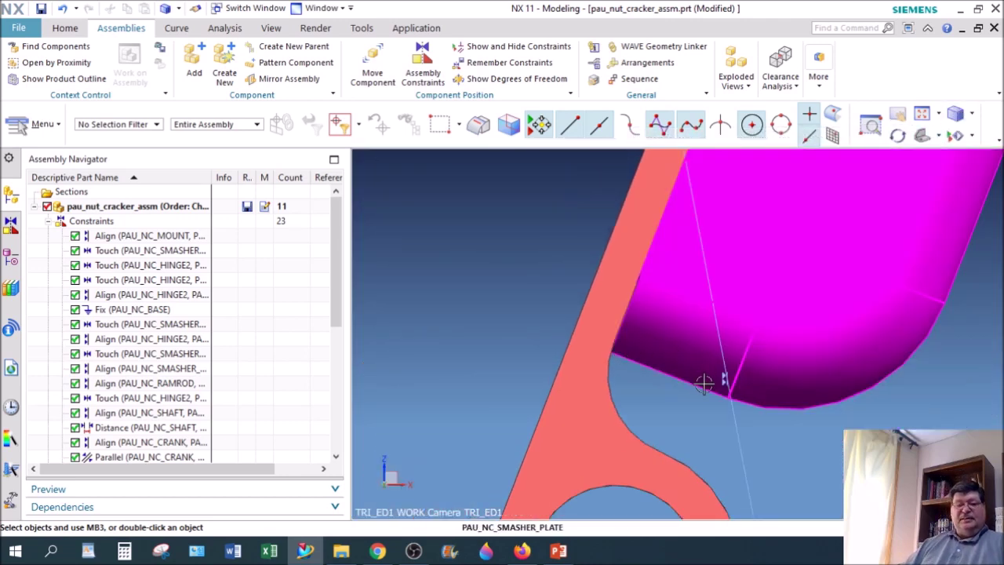
scroll(704, 383, down, 3)
scroll(678, 409, down, 3)
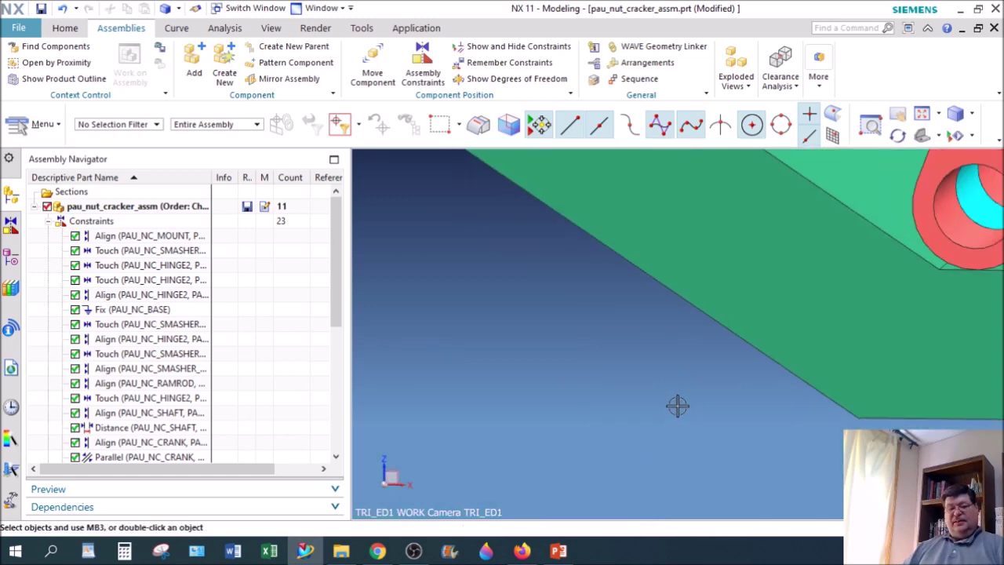
Make the hinge leaf attached to the smasher plate the work part within the assembly.
scroll(702, 367, down, 5)
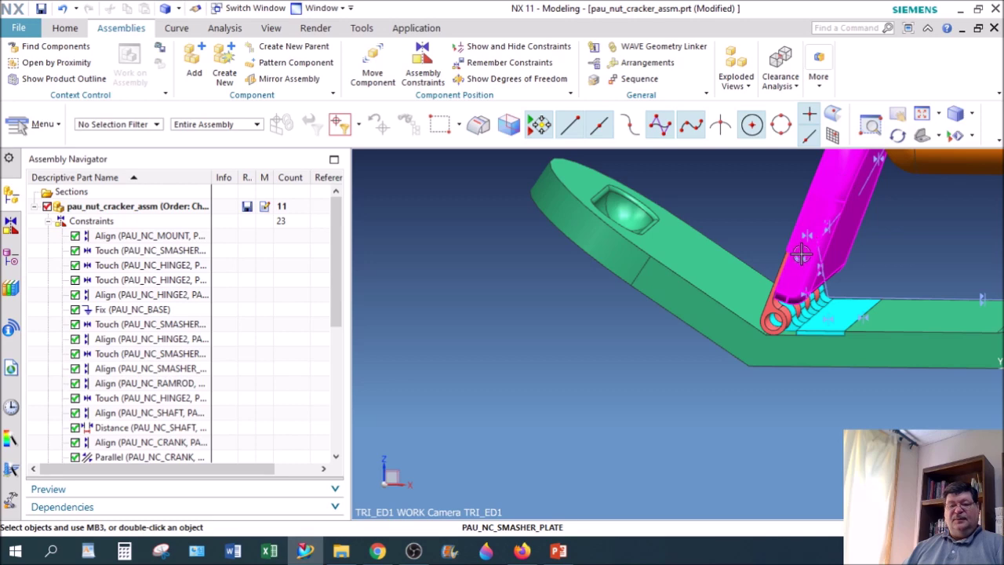
scroll(801, 255, up, 5)
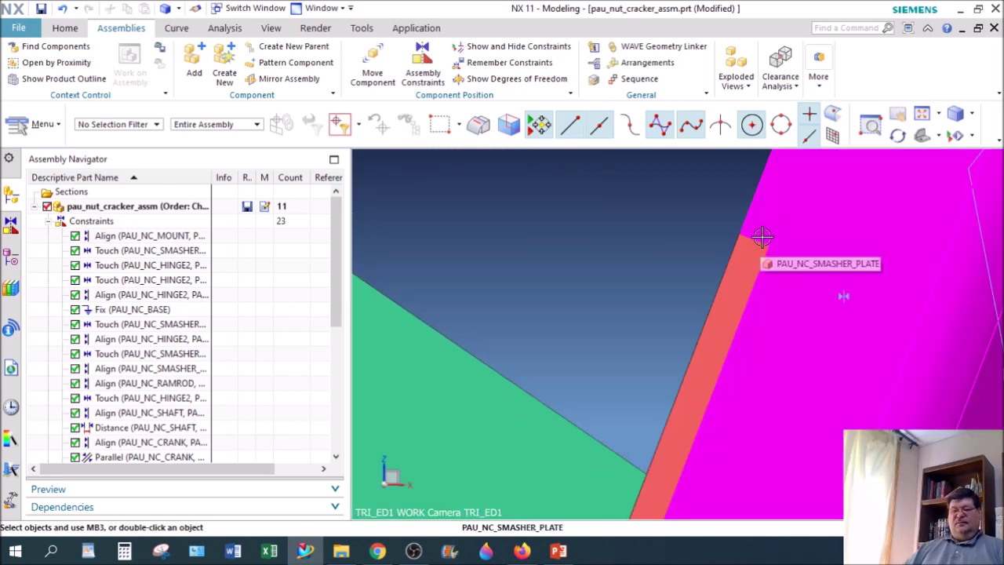
scroll(758, 270, down, 3)
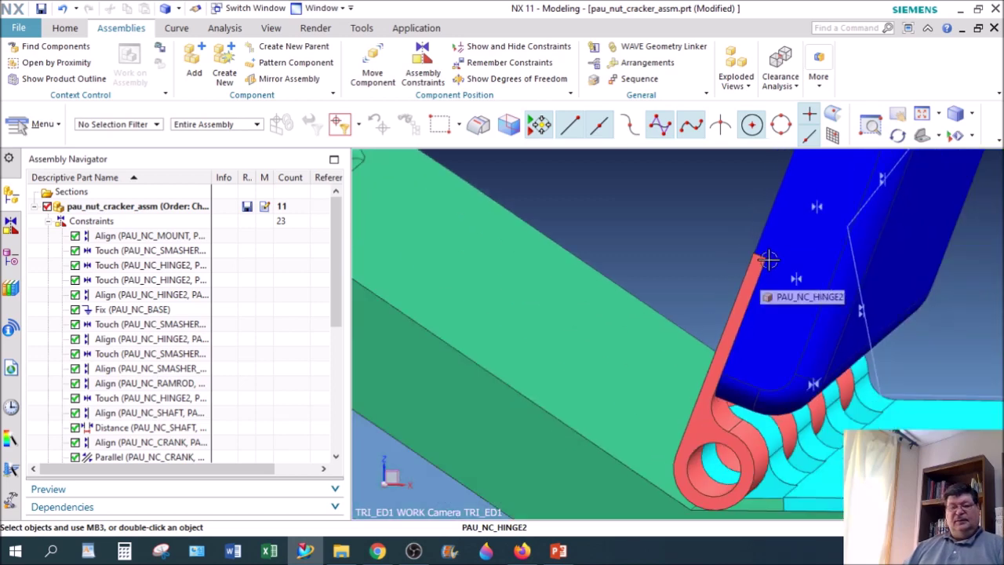
middle_drag(761, 318, 763, 352)
scroll(720, 385, up, 2)
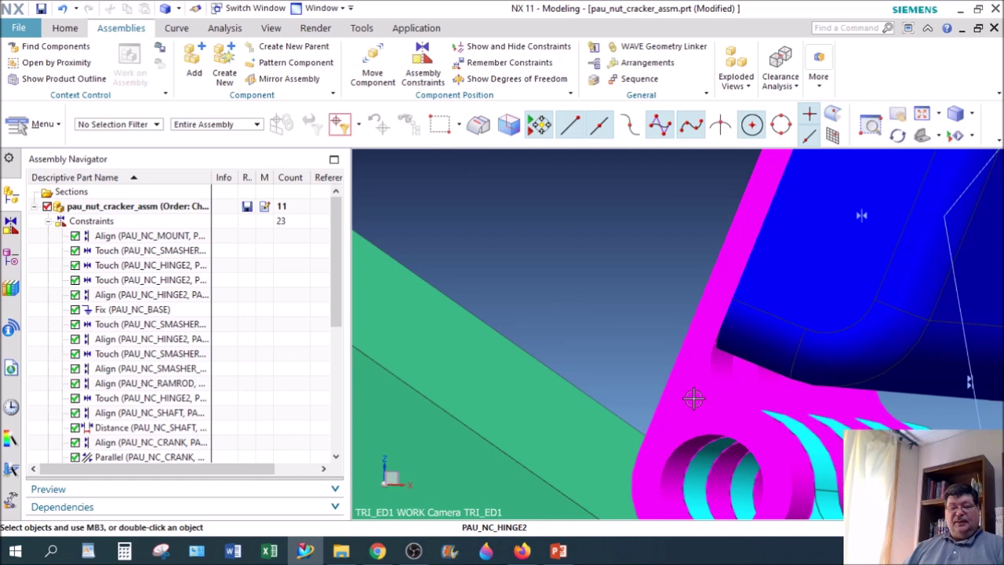
double_click(693, 398)
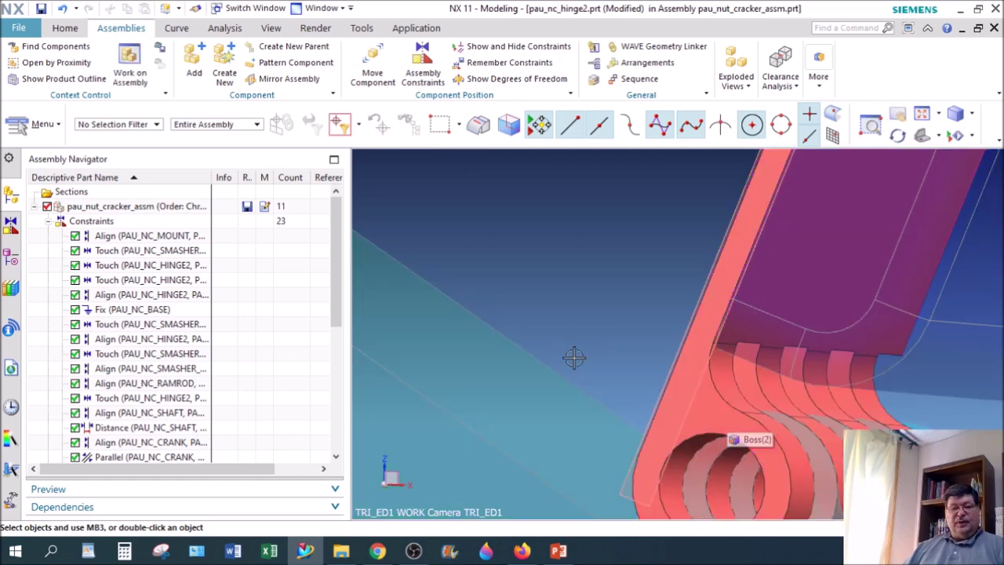
click(21, 29)
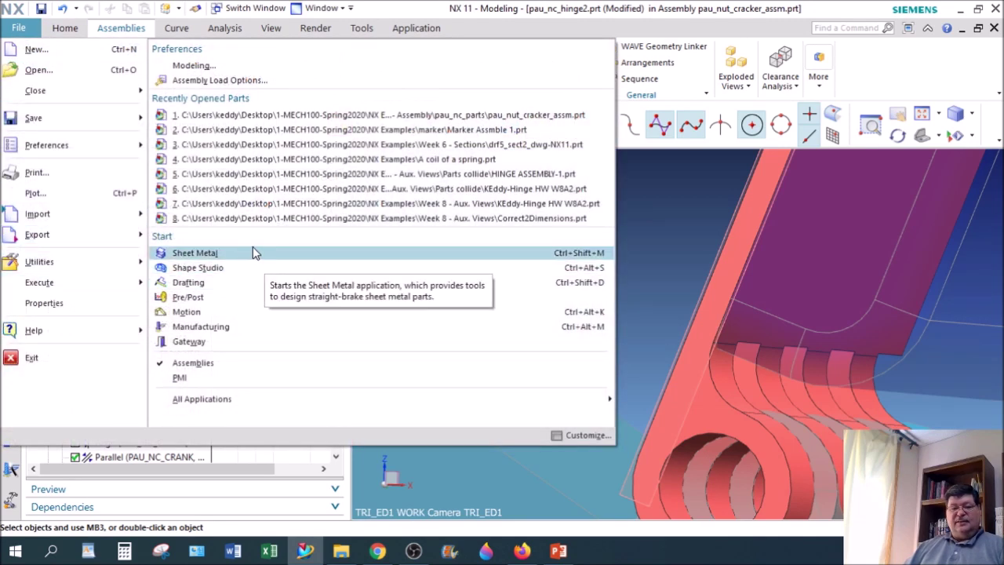
click(661, 203)
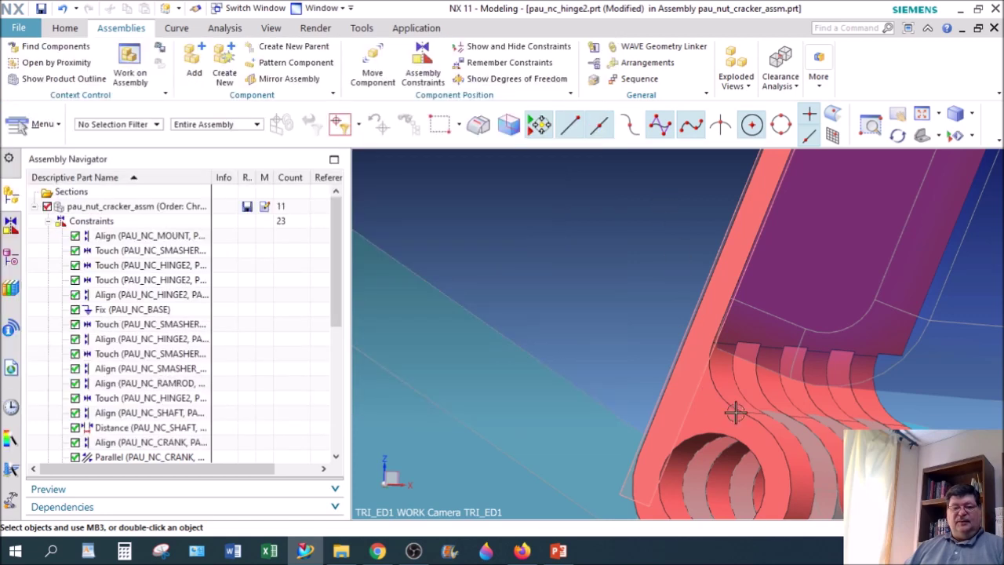
Set the radius of the hinge's edge blend, where the leaf meets the knuckles, to .1.
click(11, 261)
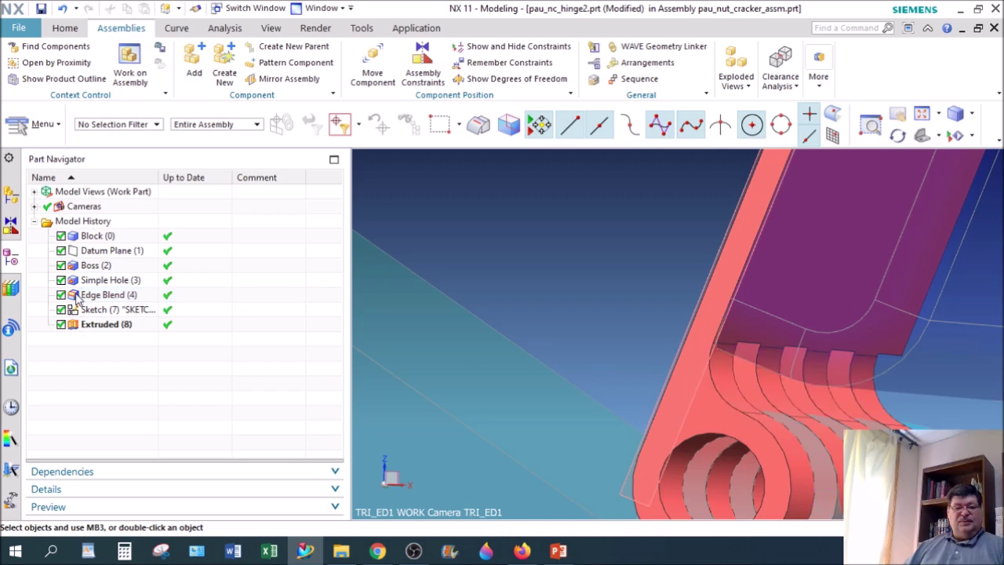
click(105, 299)
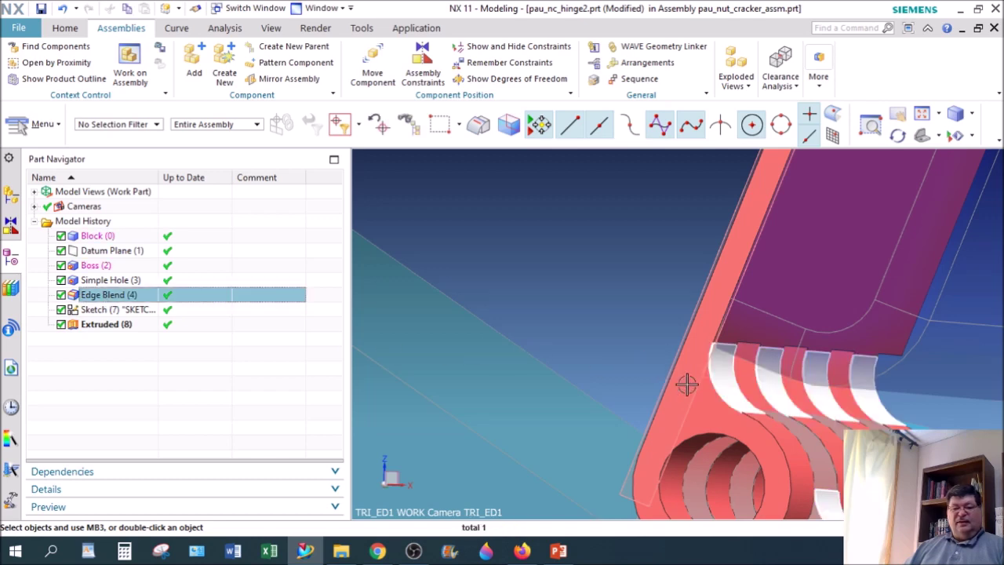
double_click(123, 298)
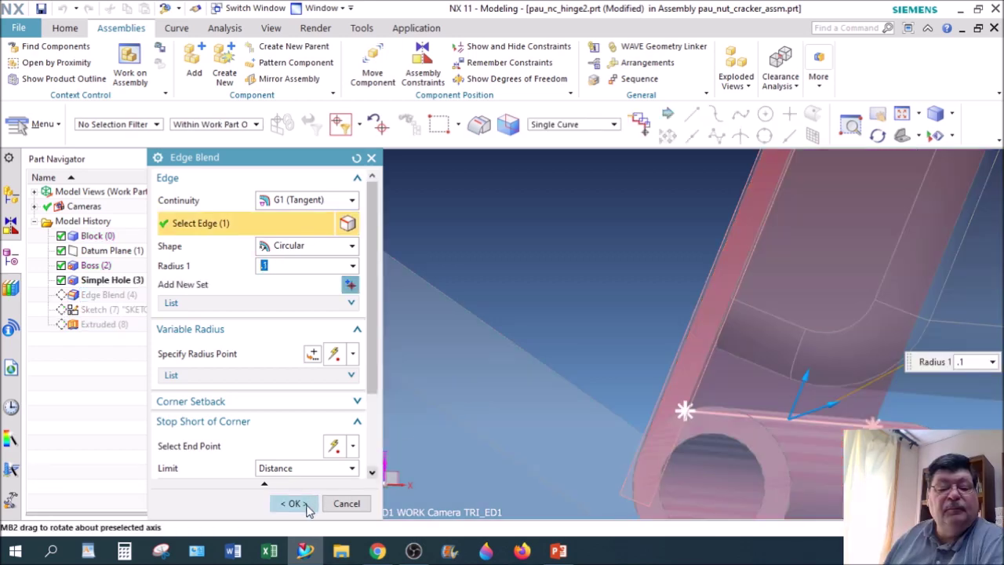
click(300, 503)
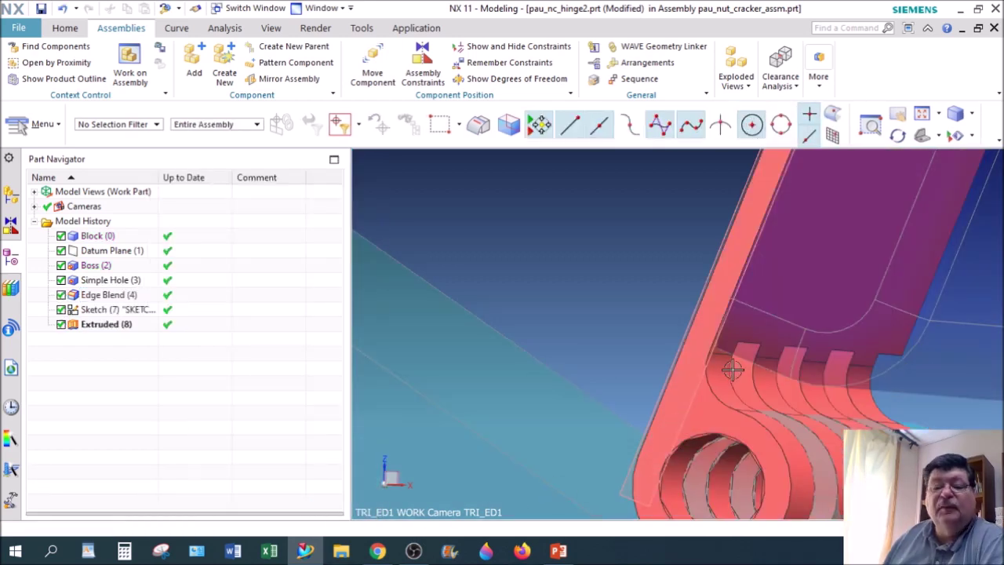
Check the hinge blend against the smasher plate's corner from the side, and make the nutcracker assembly the work part again.
mouse_move(714, 380)
middle_down()
mouse_move(725, 377)
mouse_move(720, 383)
middle_up()
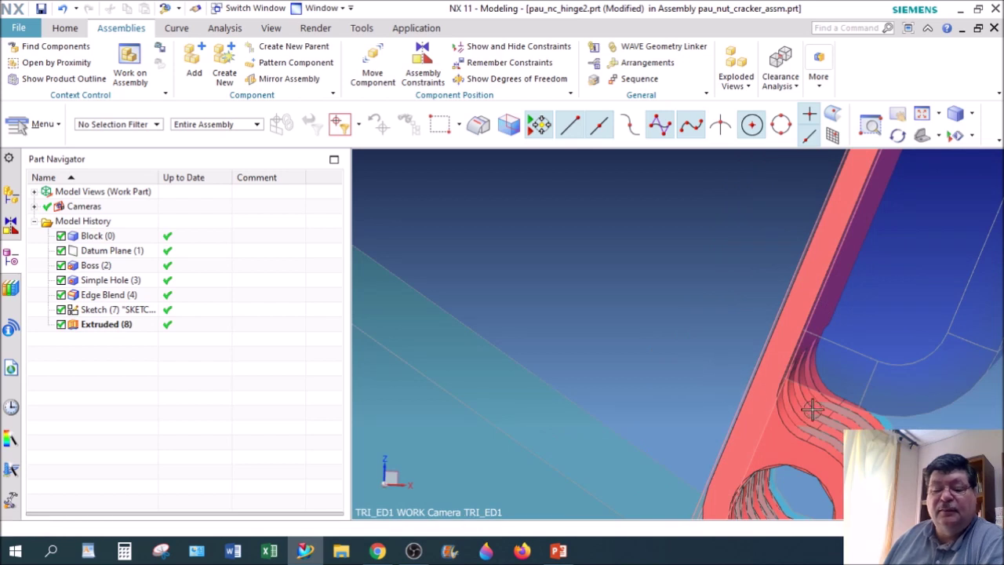
key(F8)
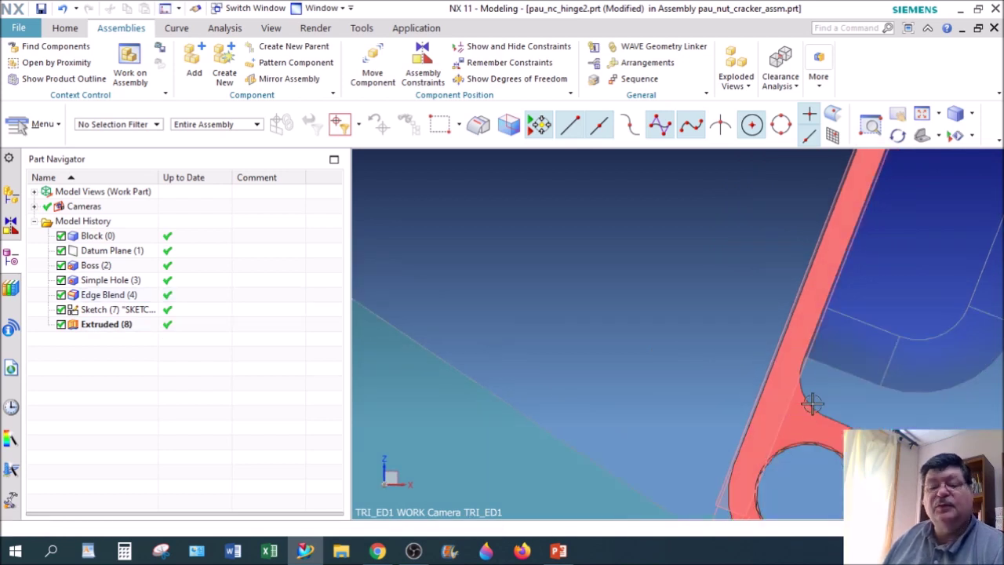
scroll(805, 362, up, 5)
scroll(805, 362, up, 2)
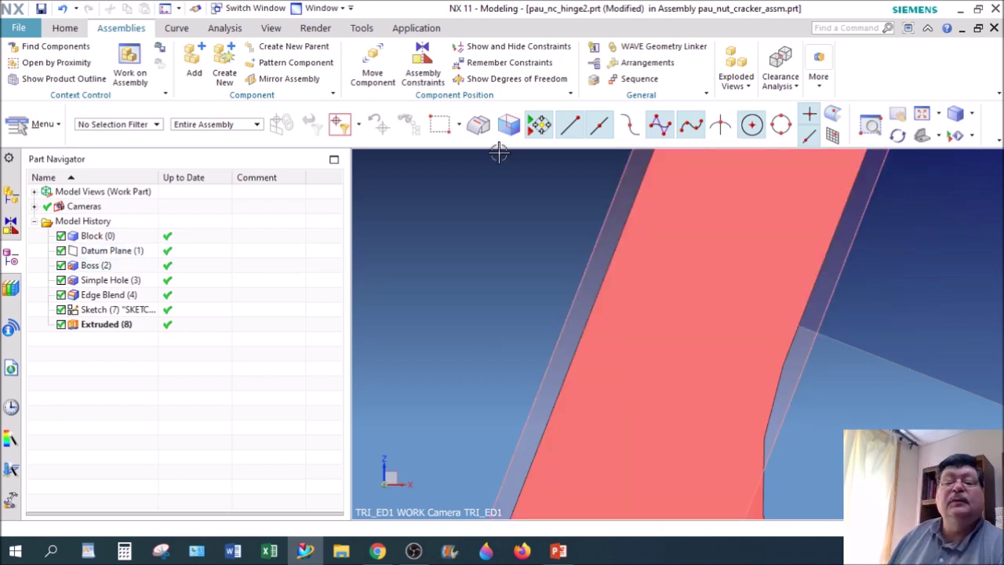
click(10, 194)
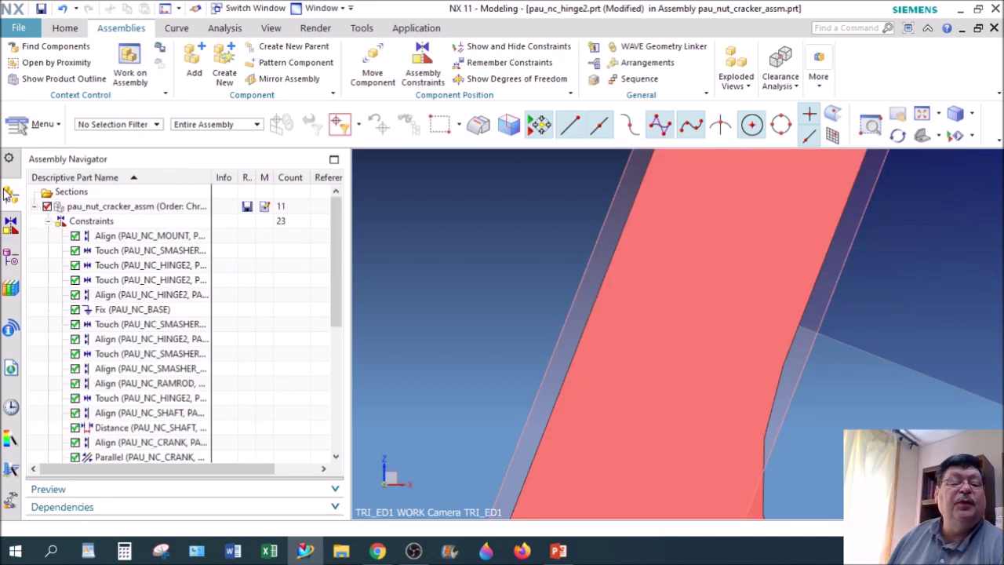
double_click(146, 207)
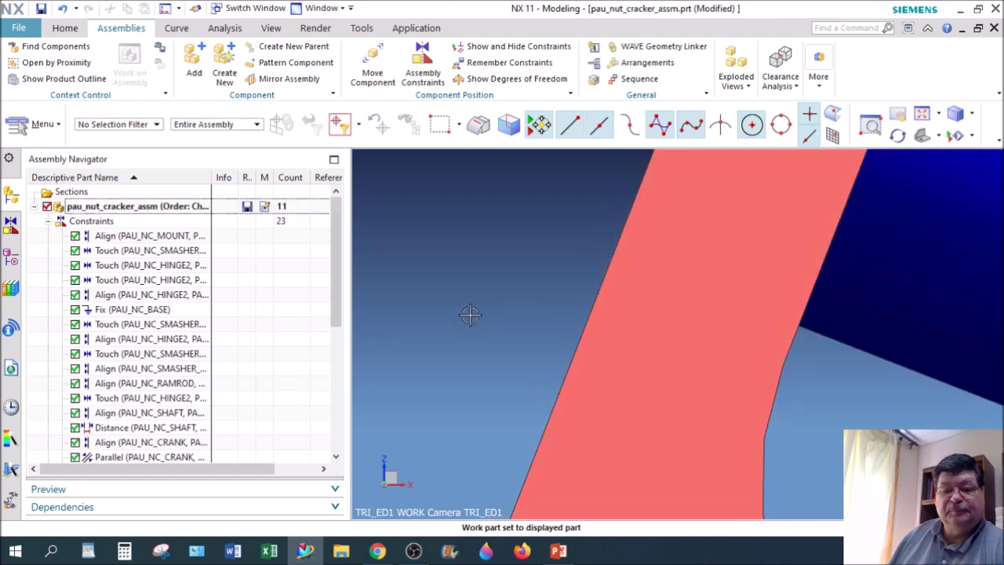
Examine the clearance between the smasher plate's lower edge and the hinge blend within the full assembly.
scroll(539, 324, down, 2)
scroll(536, 330, down, 2)
middle_drag(714, 375, 703, 384)
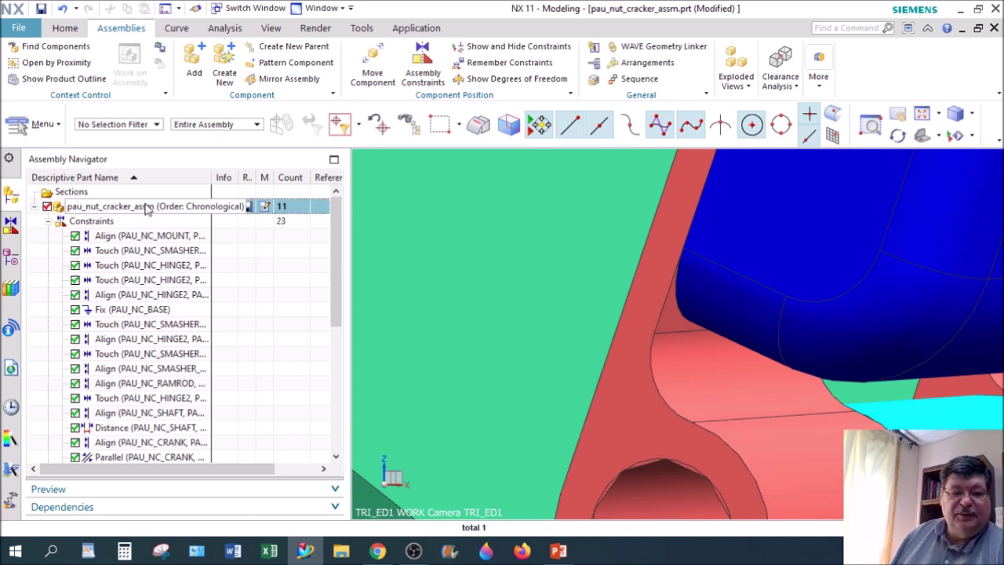
click(146, 206)
scroll(596, 360, down, 5)
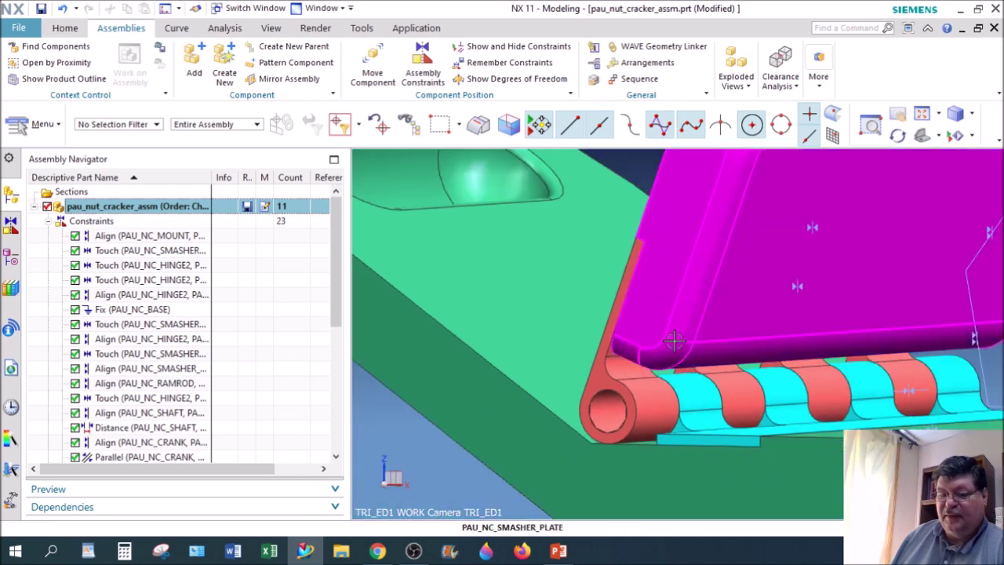
scroll(715, 353, down, 2)
scroll(738, 376, down, 3)
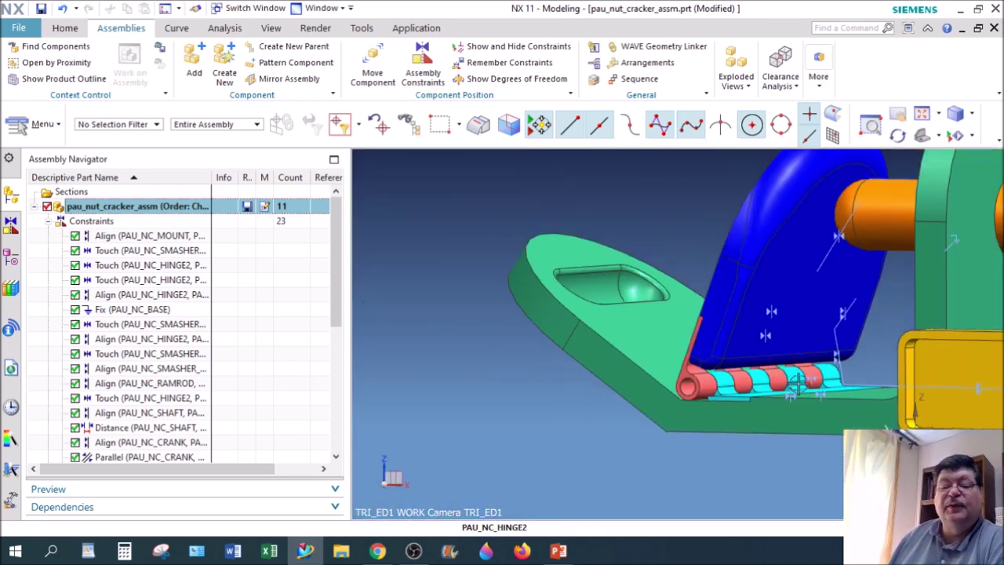
middle_drag(738, 378, 826, 387)
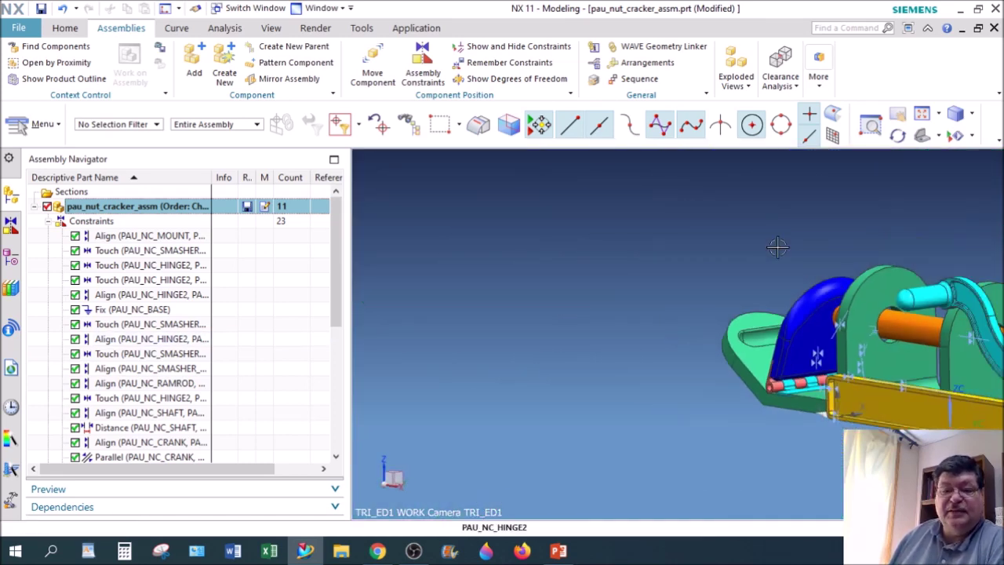
Rotate the crank upright with dynamic Move Component and Highlight Collision, extending the shaft and swinging the smasher plate toward the nut recess.
click(922, 135)
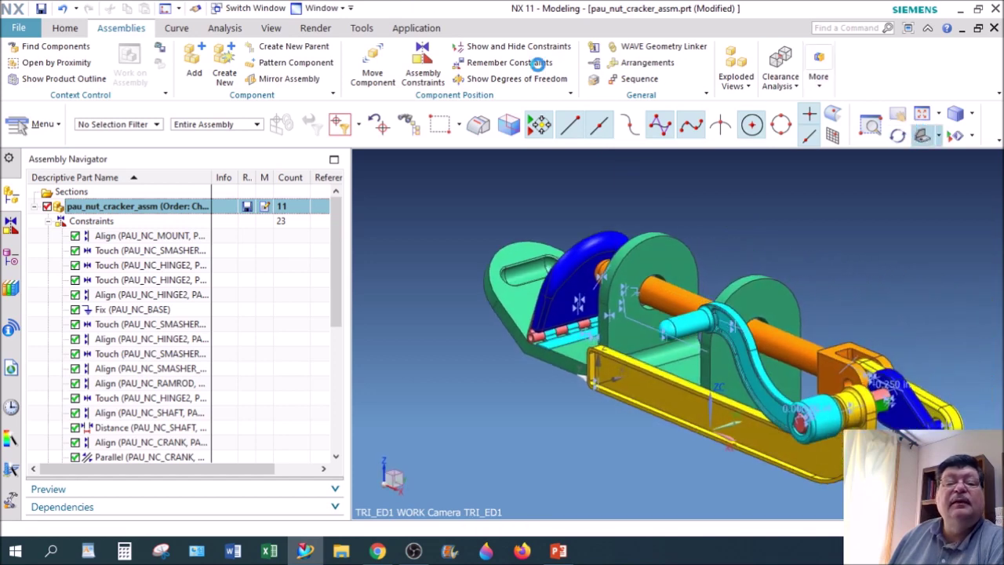
click(372, 67)
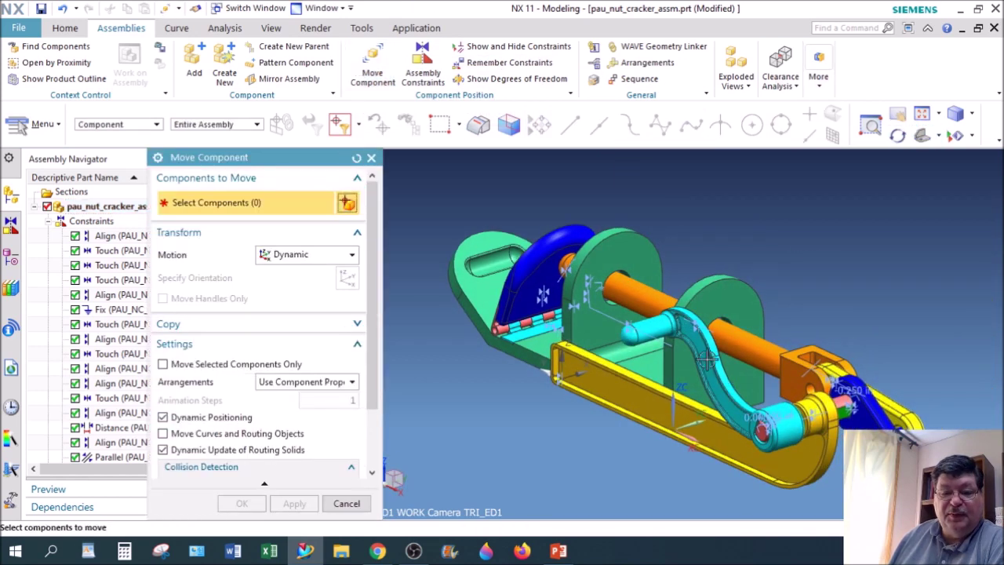
click(700, 345)
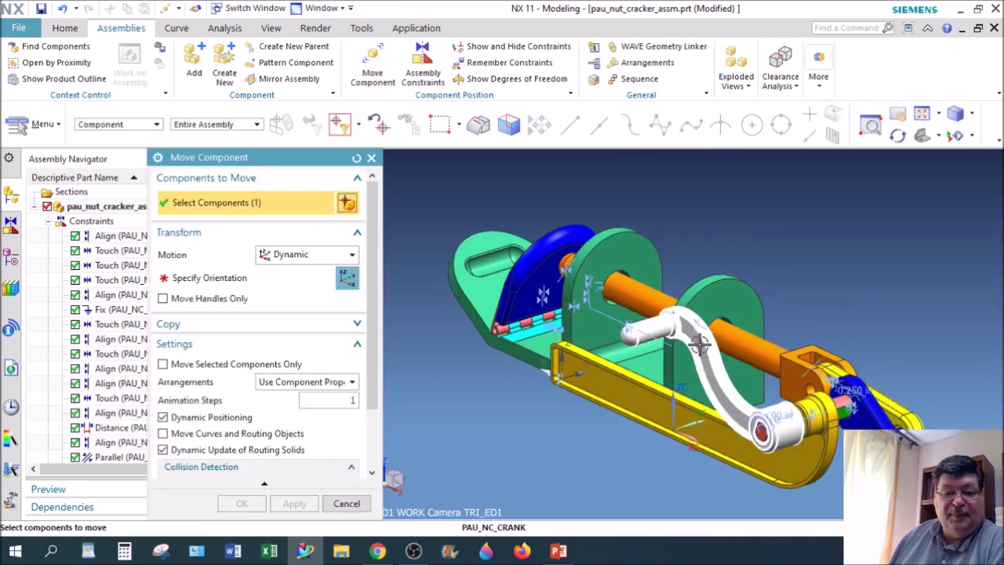
click(313, 468)
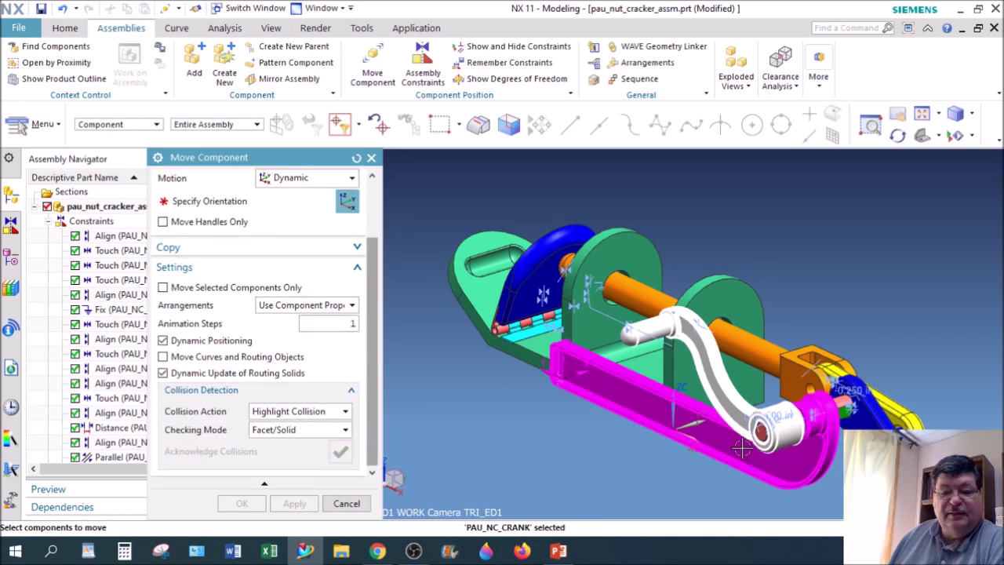
click(348, 201)
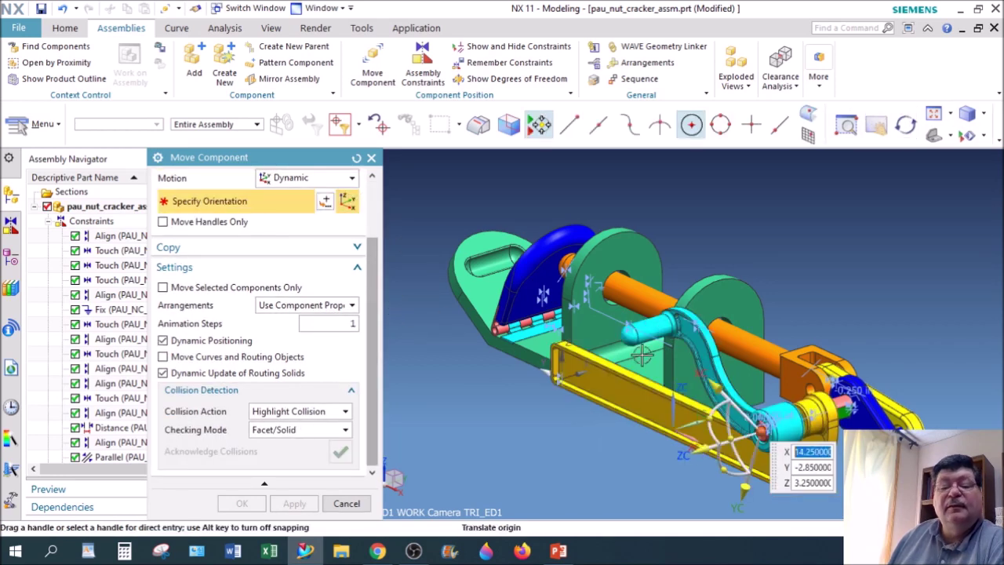
drag(731, 430, 777, 373)
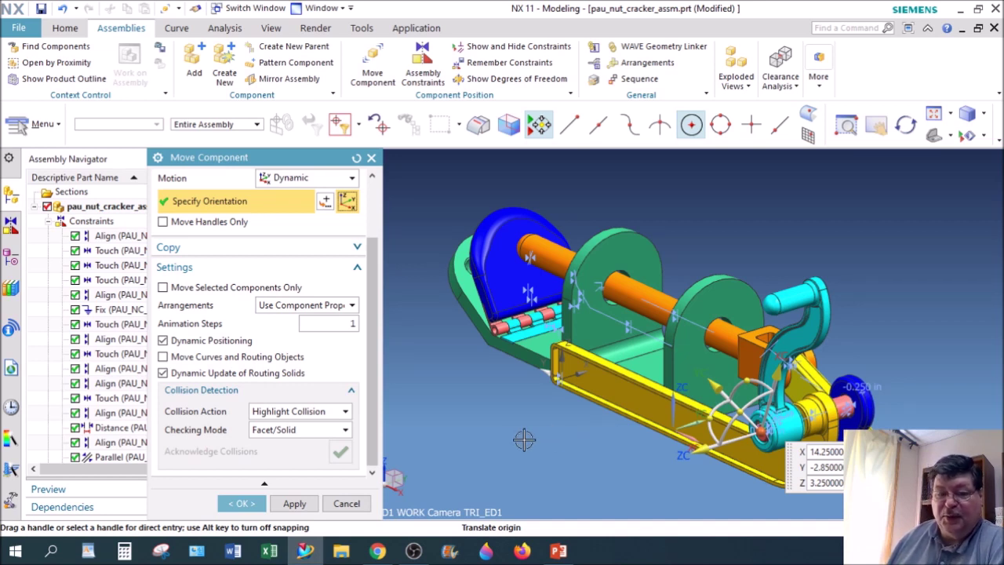
click(242, 503)
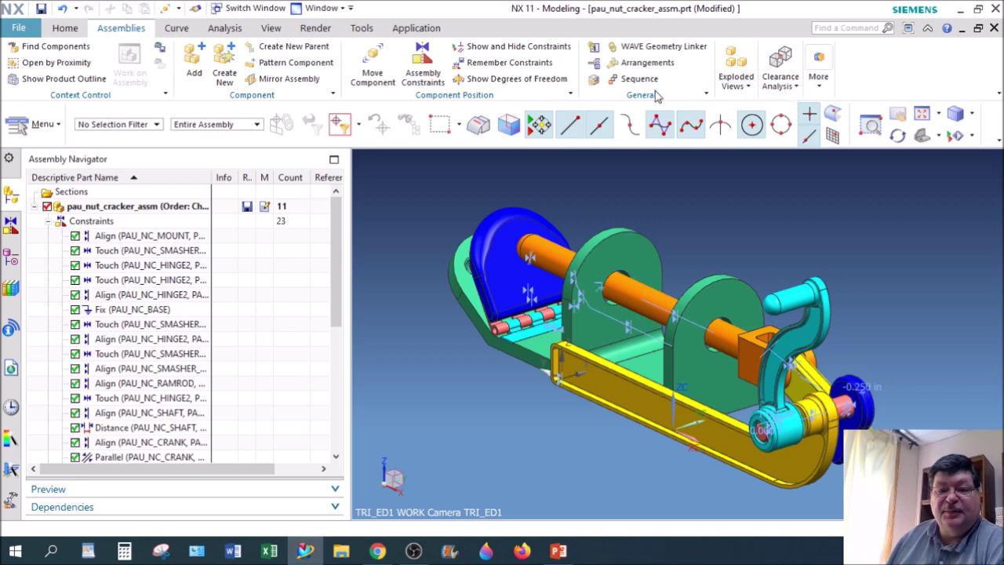
Create a new explosion of the nutcracker assembly with the default name.
click(745, 88)
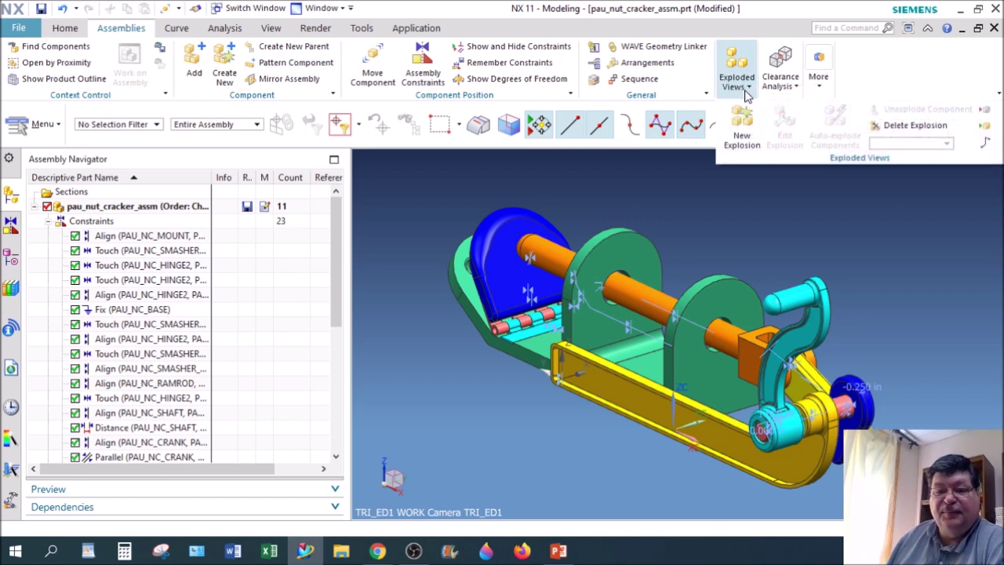
click(747, 135)
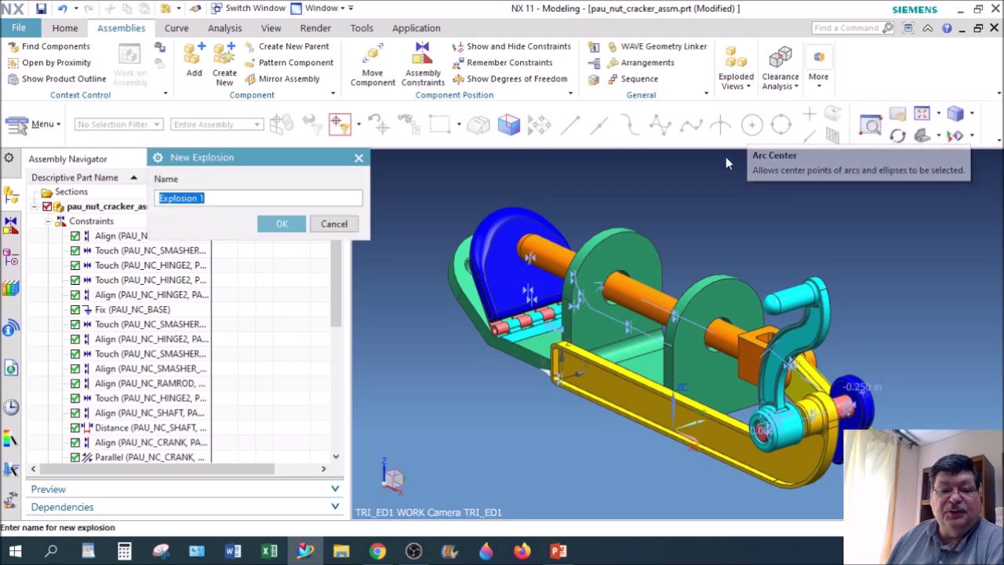
click(282, 225)
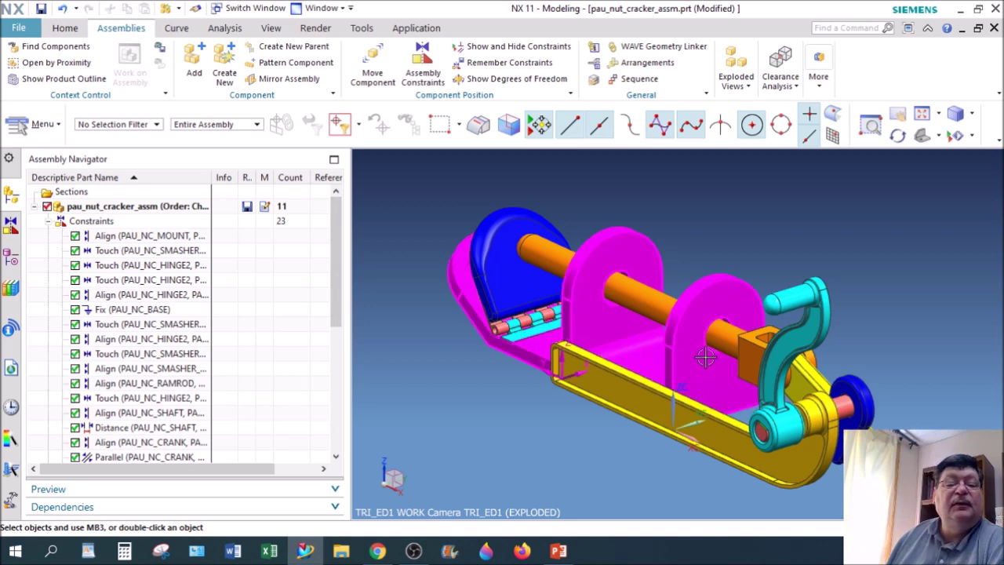
Auto-explode all components of the nutcracker assembly with a distance of 10.
click(741, 86)
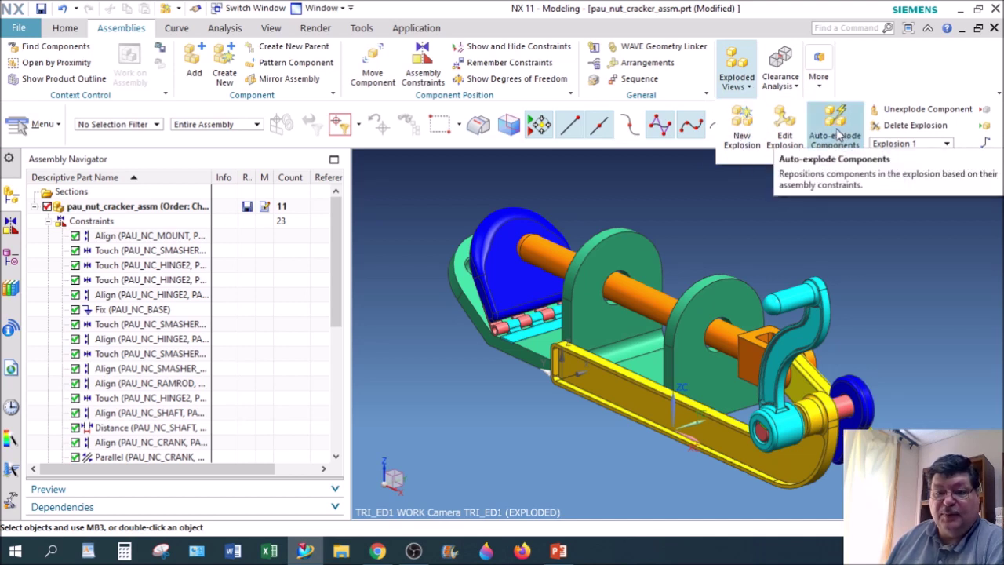
click(836, 135)
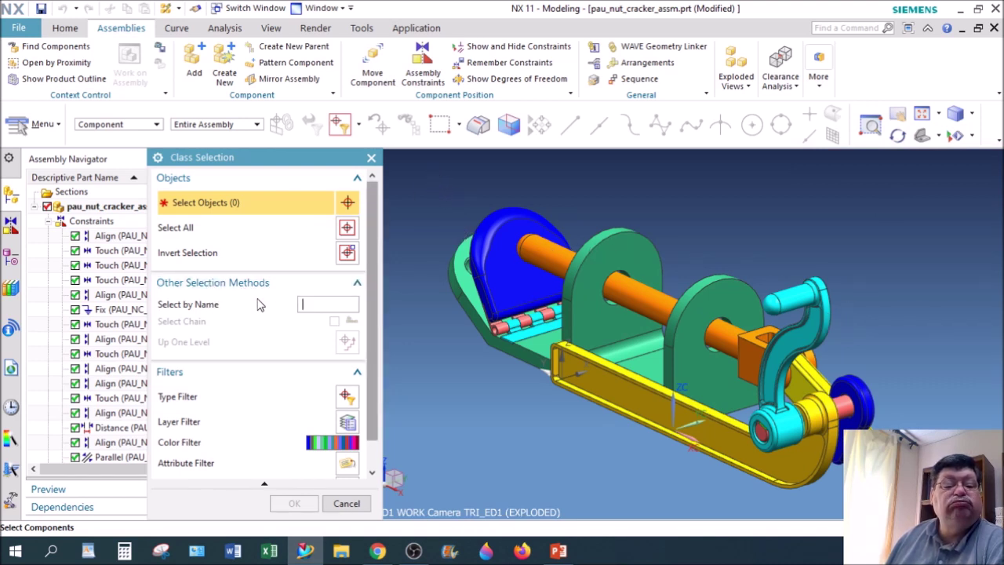
click(346, 227)
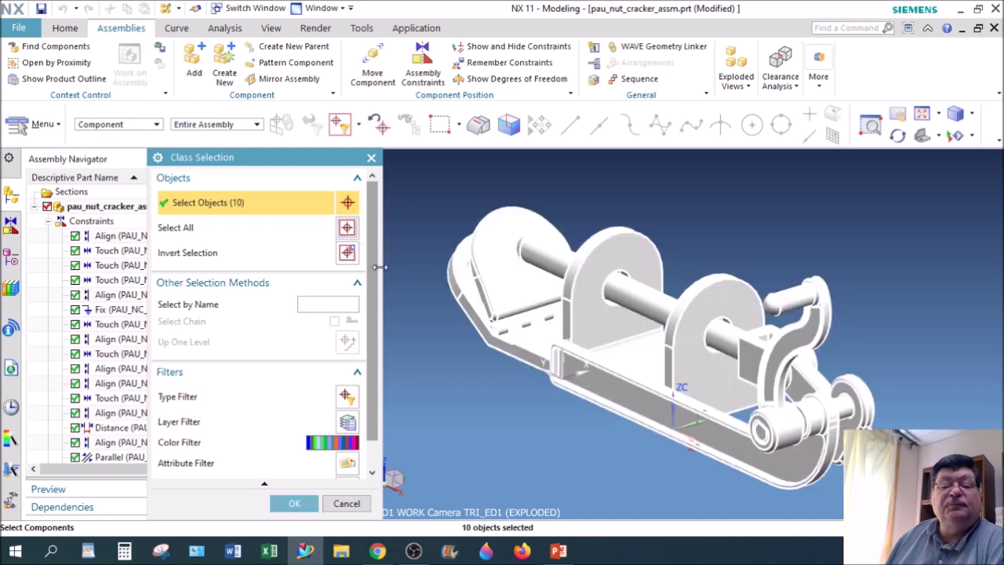
click(301, 504)
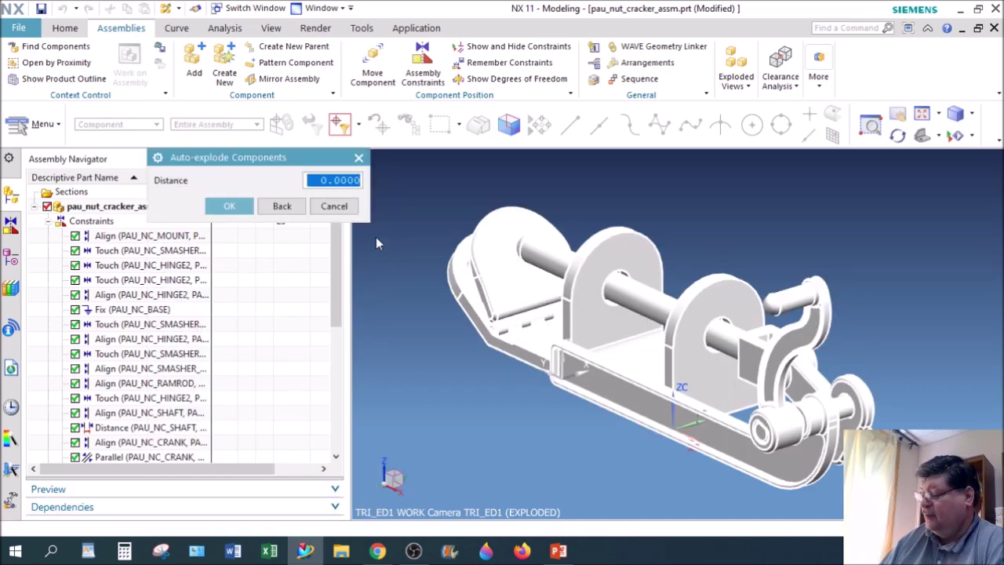
text(10)
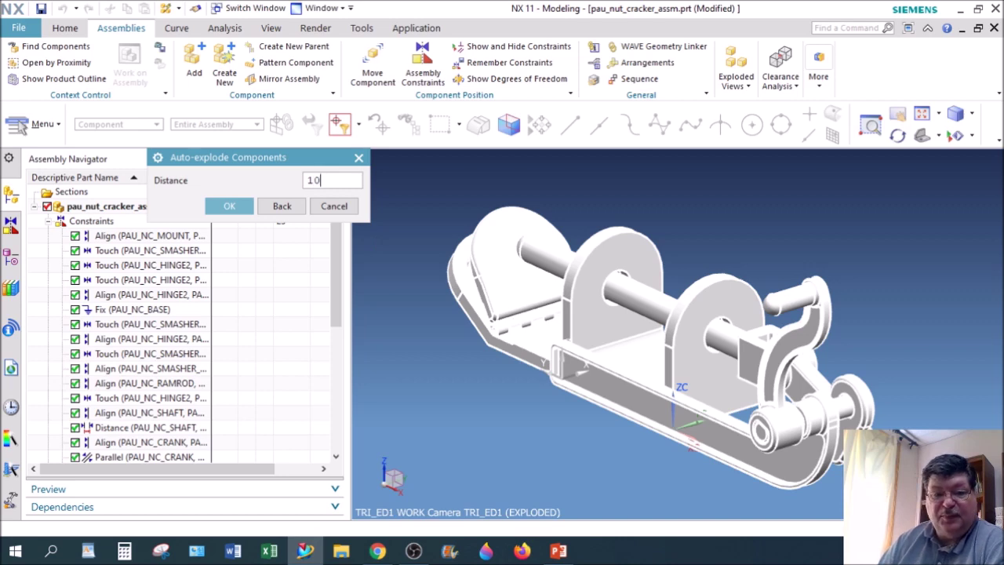
key(Return)
Examine the auto-exploded layout of all components, including the area around the crank, mount and ramrod clevis.
scroll(431, 224, down, 3)
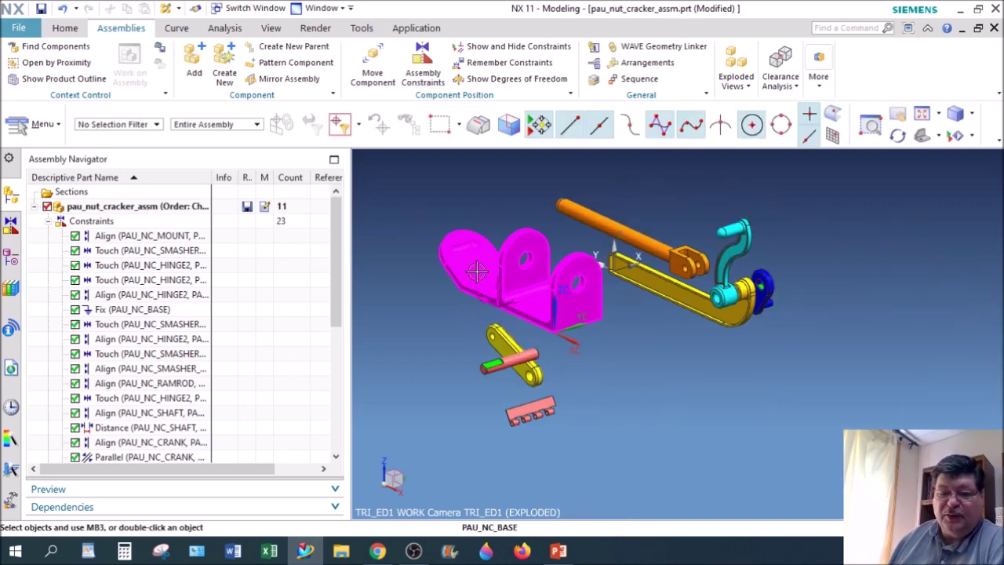
scroll(628, 367, up, 2)
scroll(646, 339, down, 2)
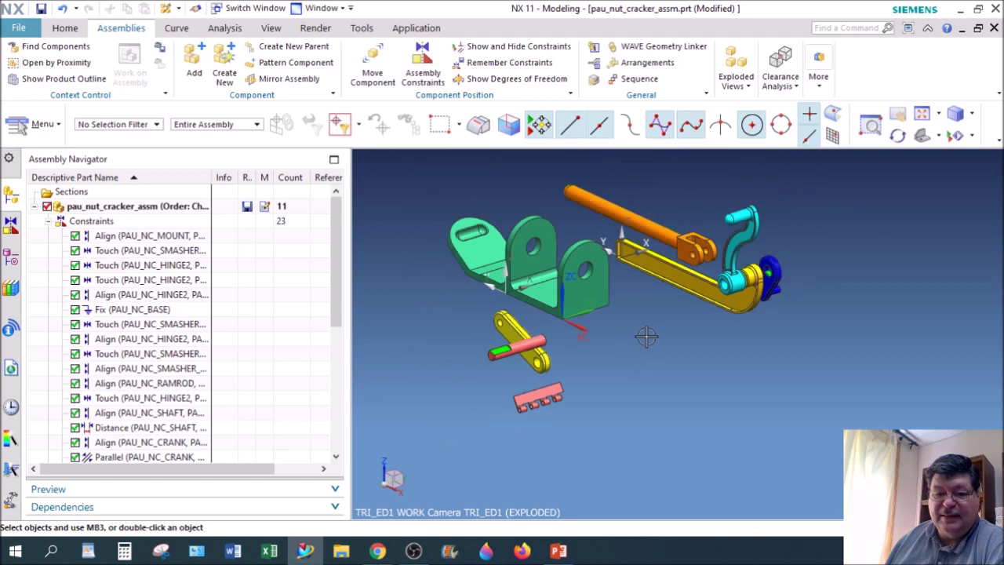
shift+middle_drag(642, 324, 697, 420)
scroll(696, 406, down, 1)
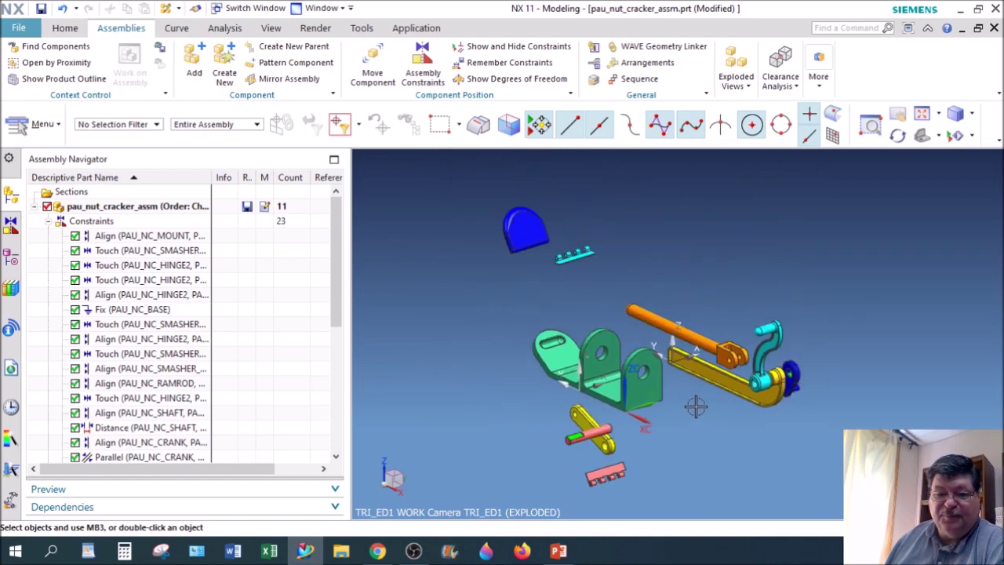
scroll(695, 405, up, 2)
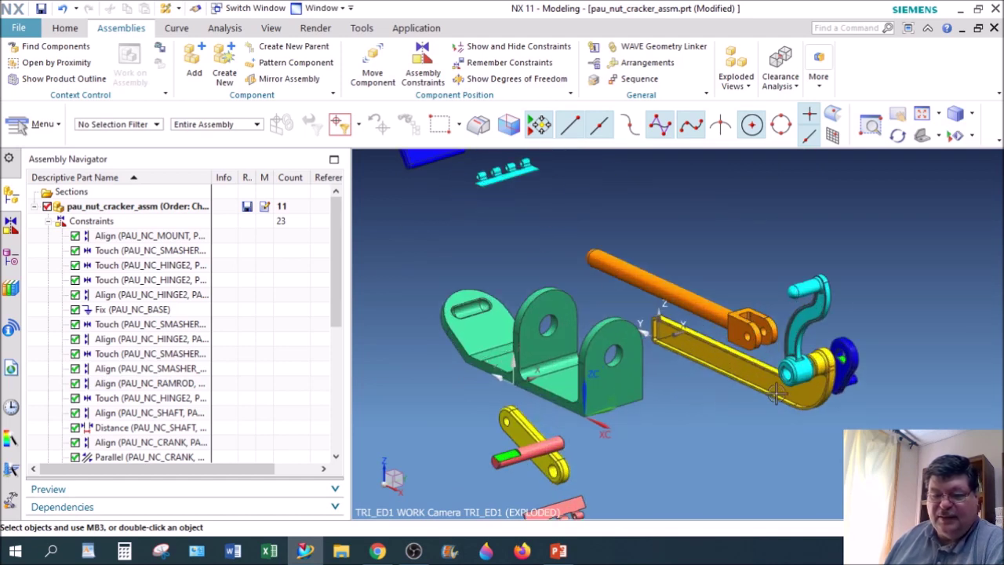
scroll(869, 378, up, 3)
scroll(821, 365, up, 2)
scroll(708, 368, up, 3)
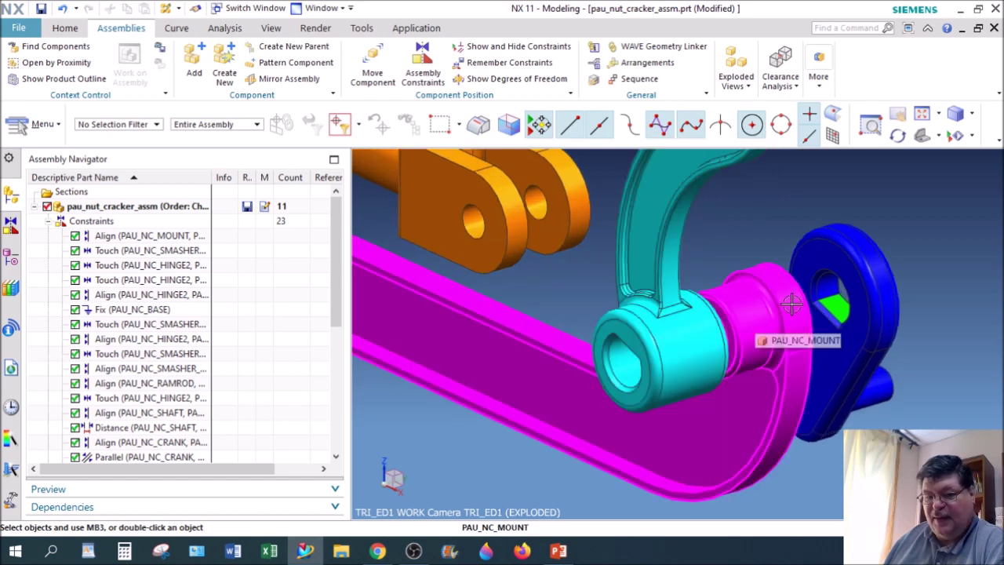
scroll(782, 335, down, 2)
scroll(782, 335, down, 5)
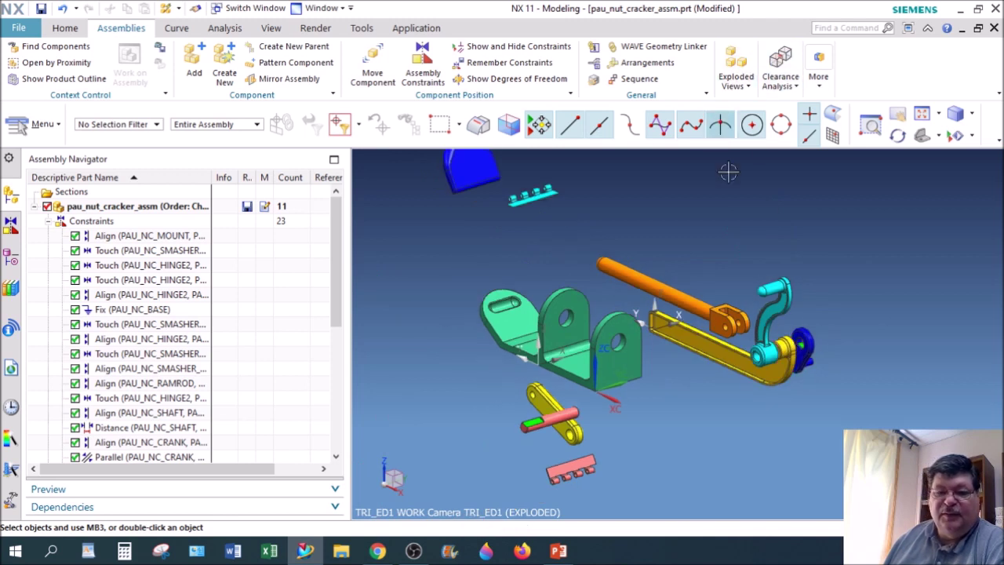
Undo the automatic explosion of the assembly components.
click(783, 320)
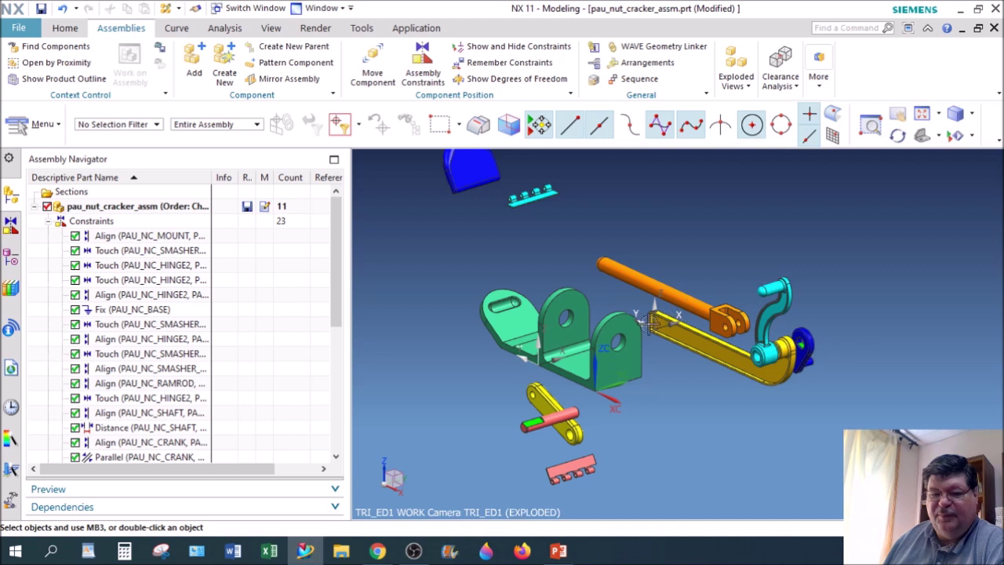
click(63, 9)
scroll(579, 407, up, 3)
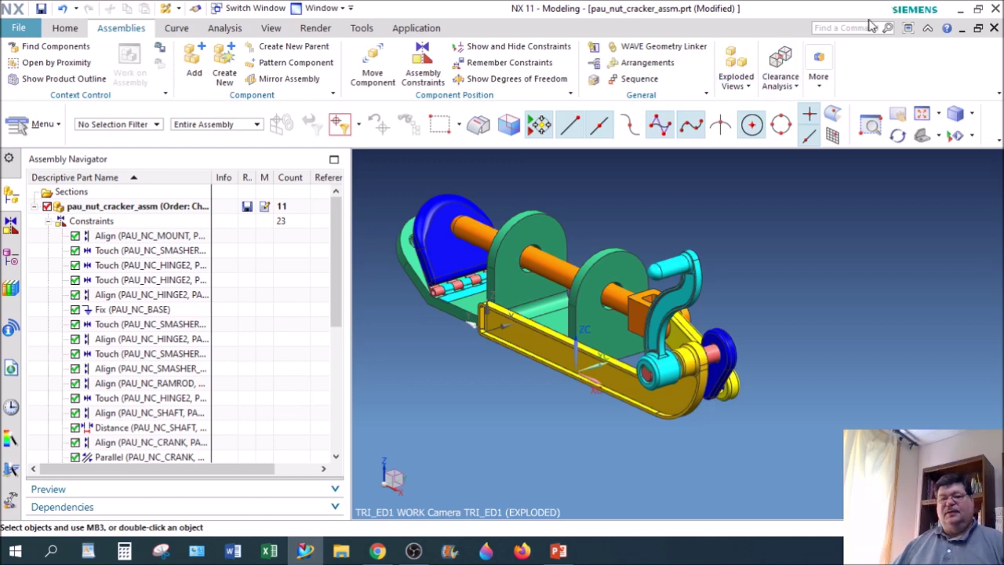
Edit the explosion to pull the ramrod along its length out of the base holes, beyond the crank end of the assembly.
click(739, 63)
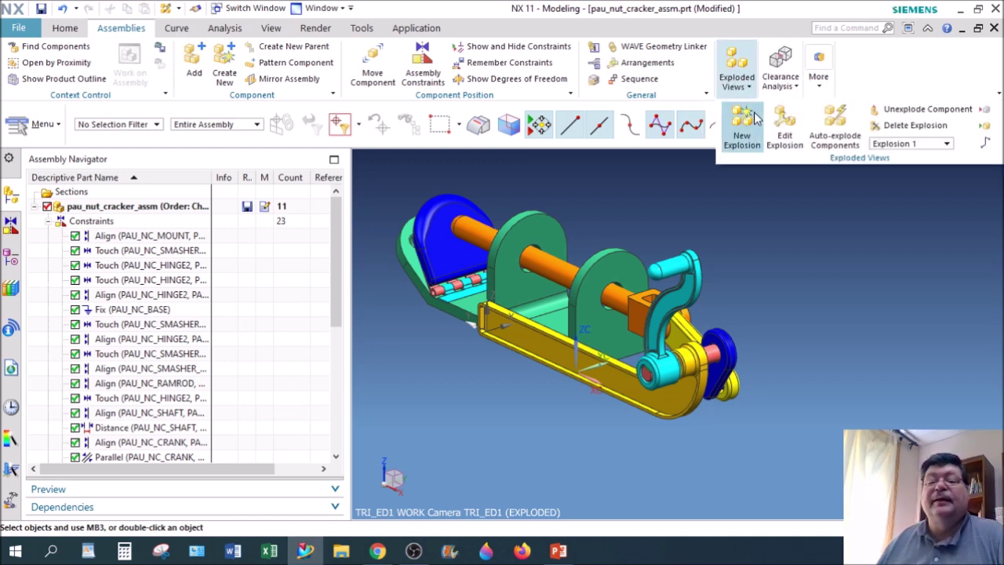
click(785, 135)
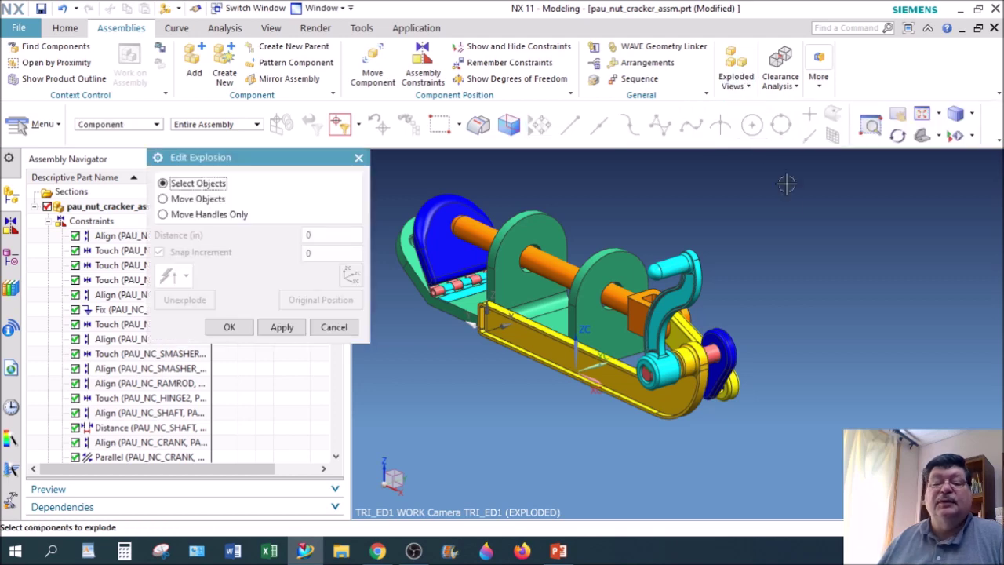
click(550, 271)
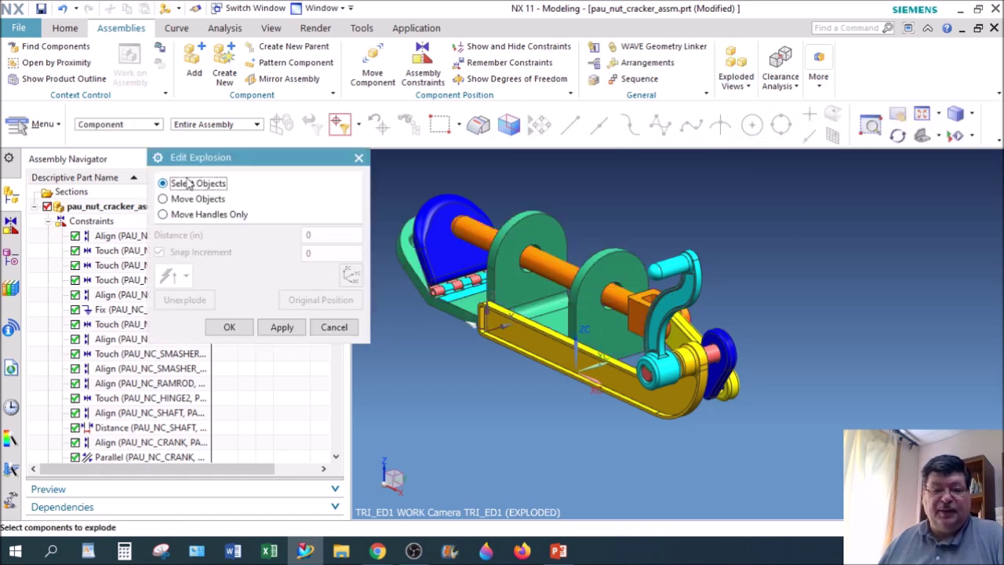
click(549, 260)
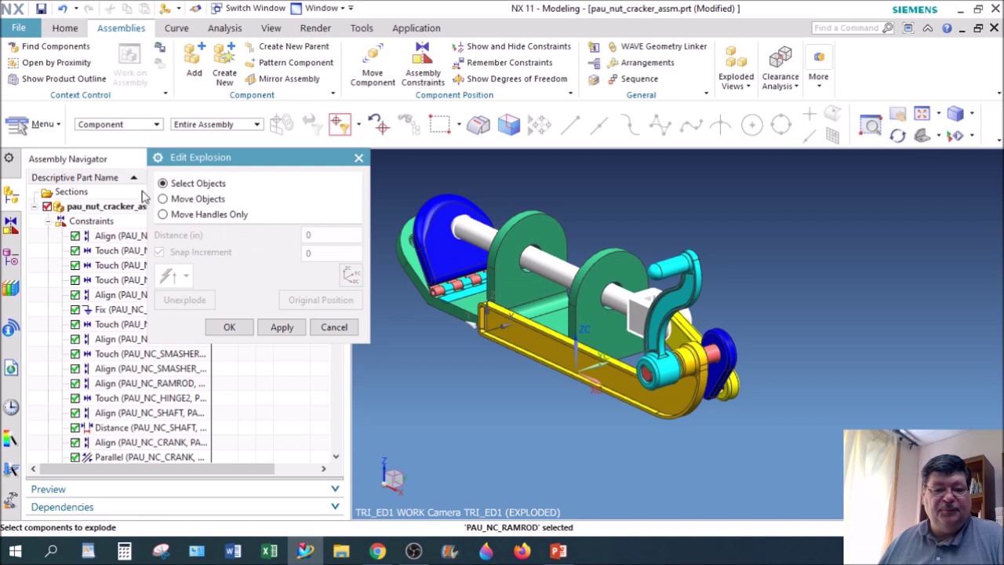
click(203, 201)
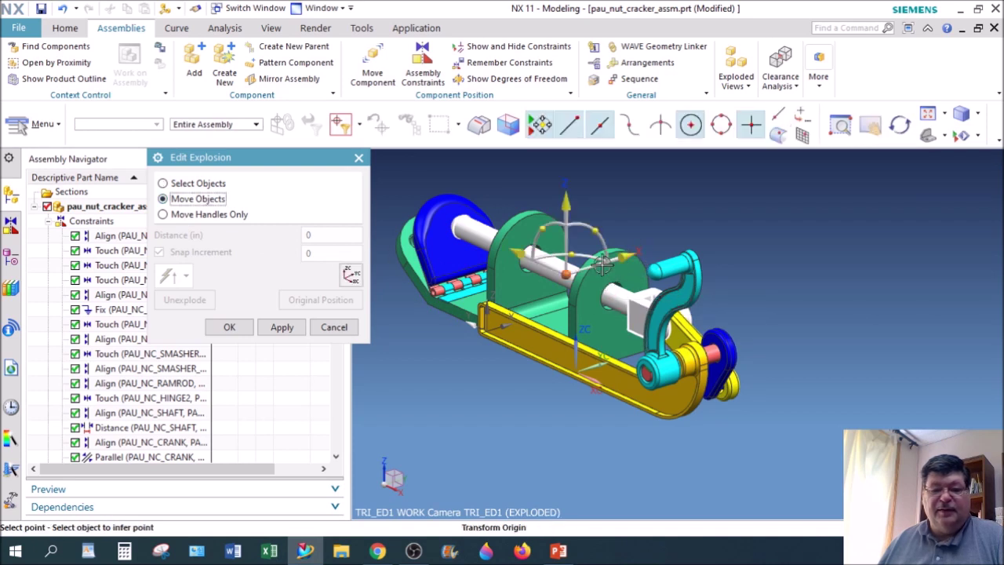
drag(532, 262, 716, 343)
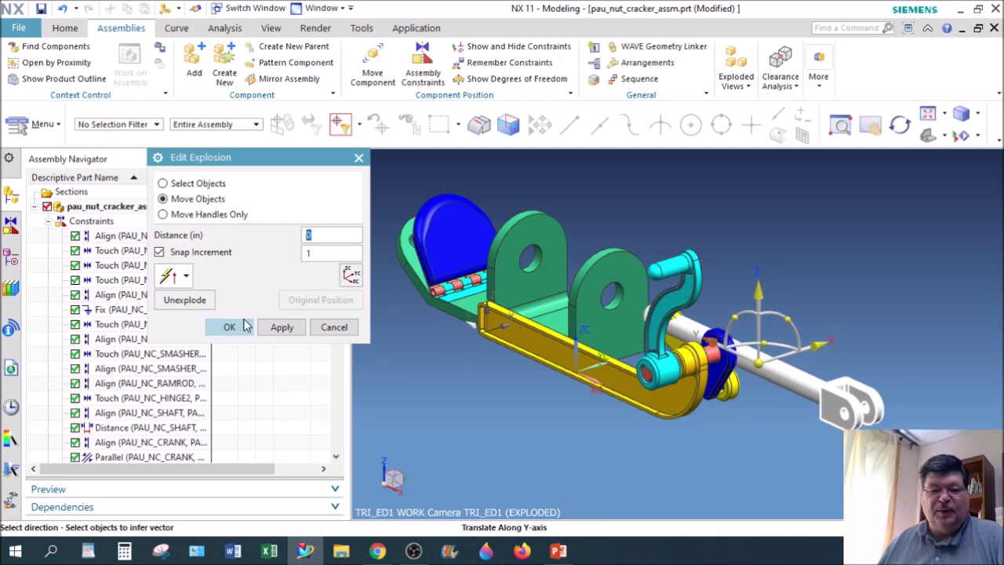
click(282, 326)
Add the crank to the selected ramrod and shift both a short distance together along the X-axis in the explosion.
click(213, 183)
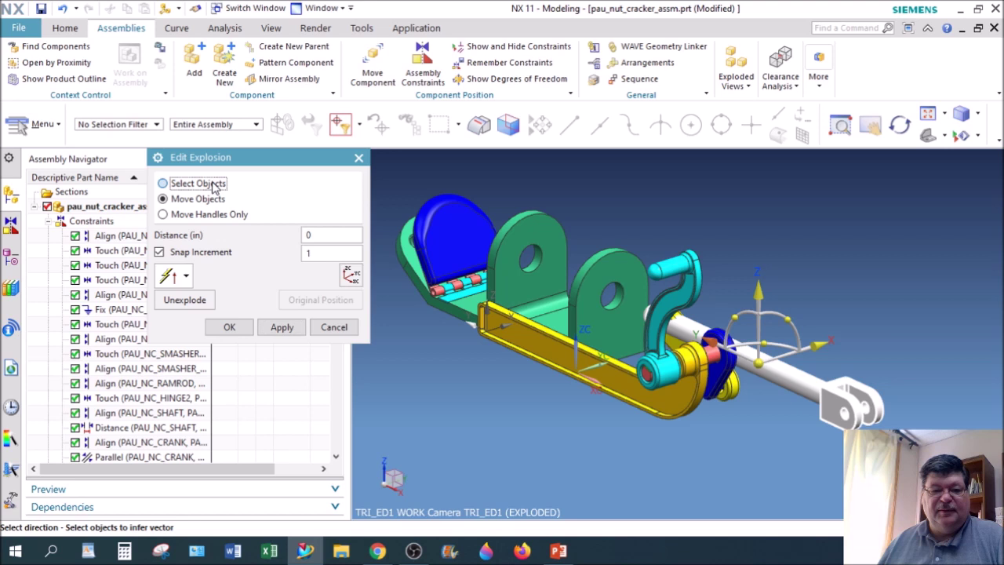
click(688, 284)
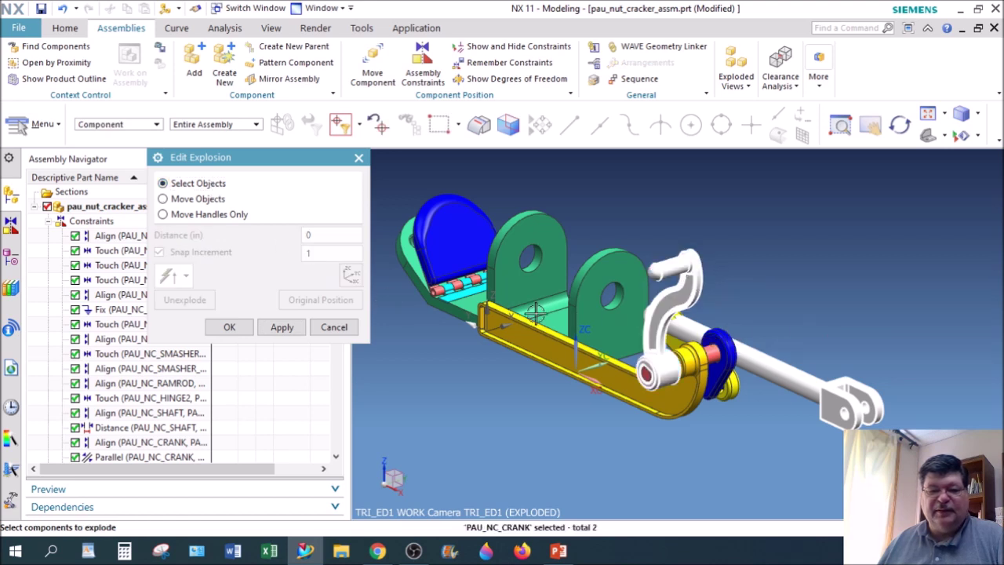
click(200, 199)
mouse_move(779, 291)
mouse_down()
mouse_move(664, 348)
mouse_move(779, 289)
mouse_up()
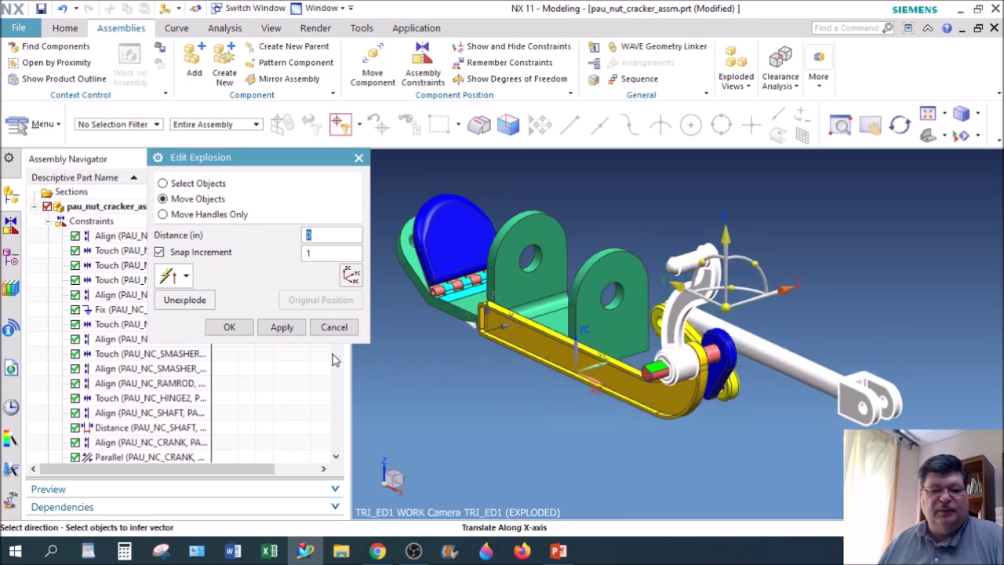
click(333, 327)
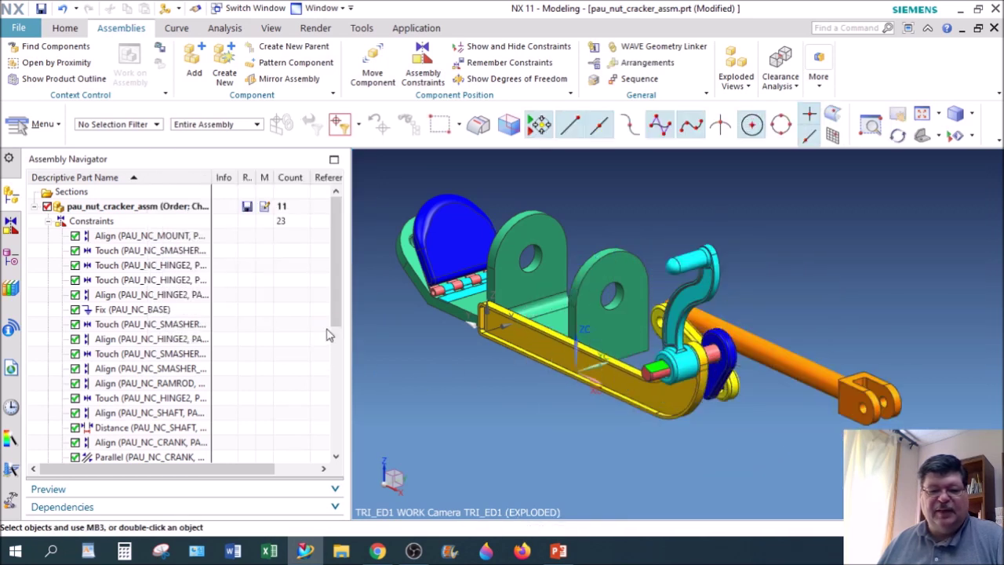
Move the crank alone along the X-axis off the shaft's flatted end, well clear of the mount.
click(738, 77)
click(784, 129)
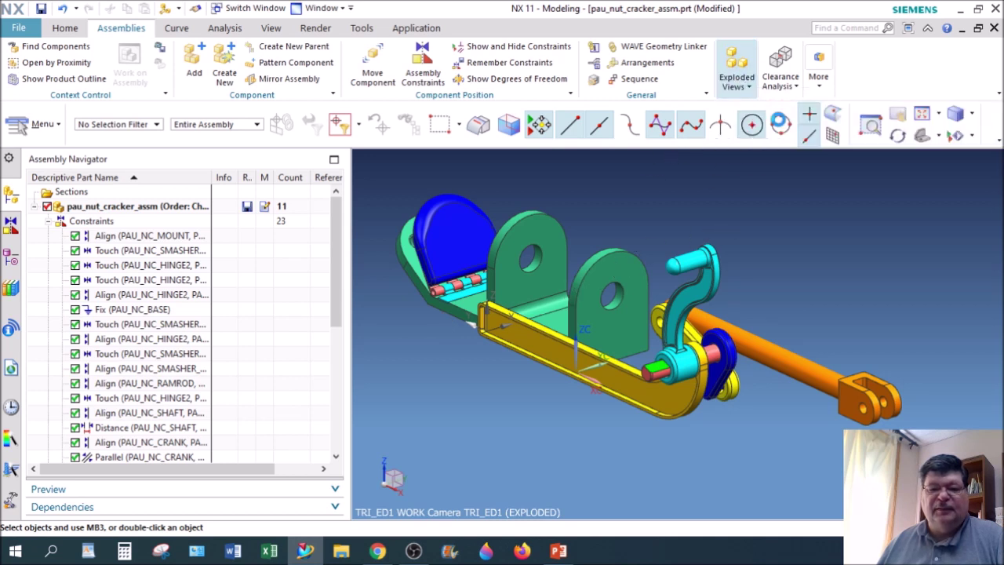
click(710, 267)
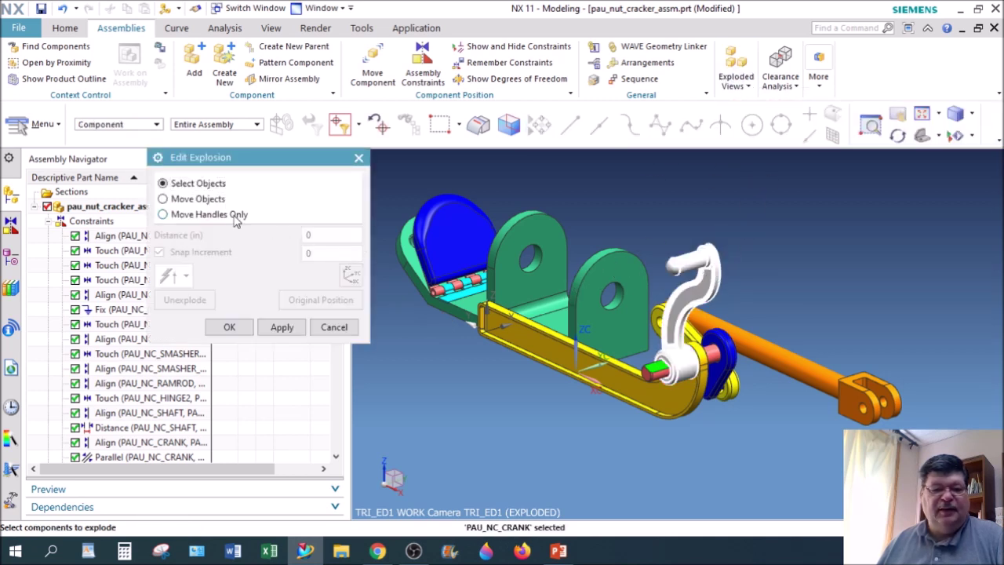
click(216, 202)
drag(739, 294, 573, 357)
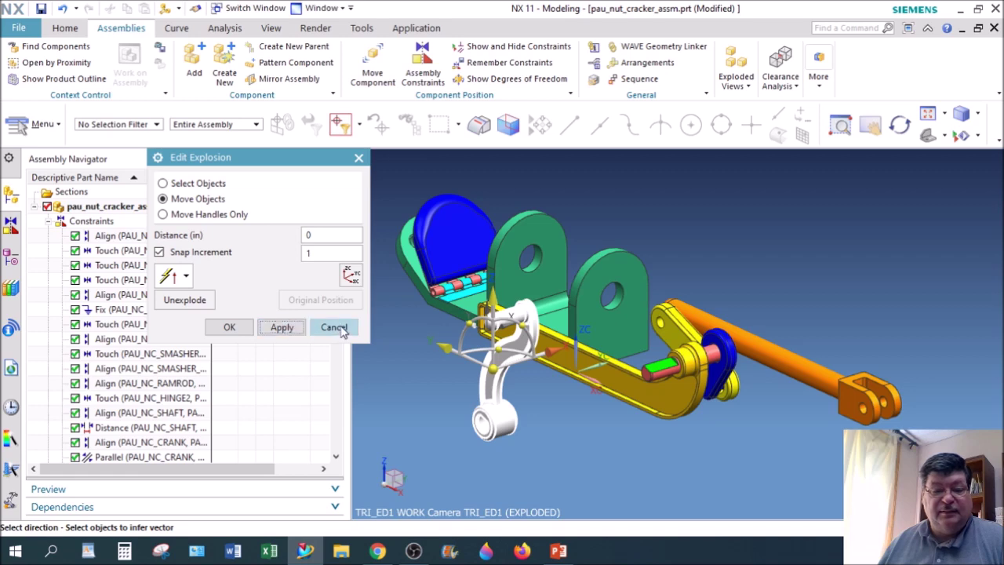
click(243, 332)
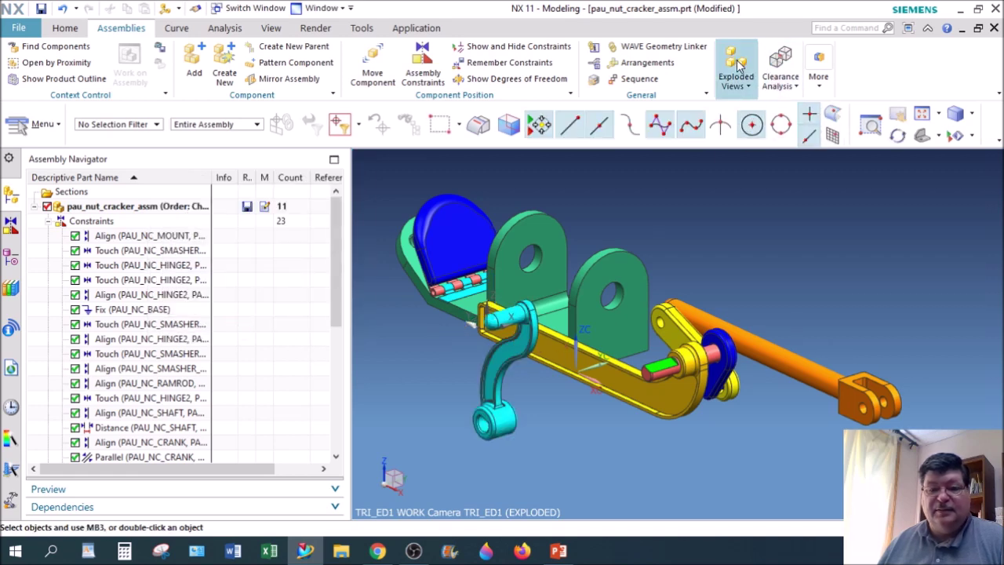
Move the shaft along the X-axis out of the mount's boss, leaving it between the mount and the crank.
click(781, 76)
click(736, 78)
click(782, 135)
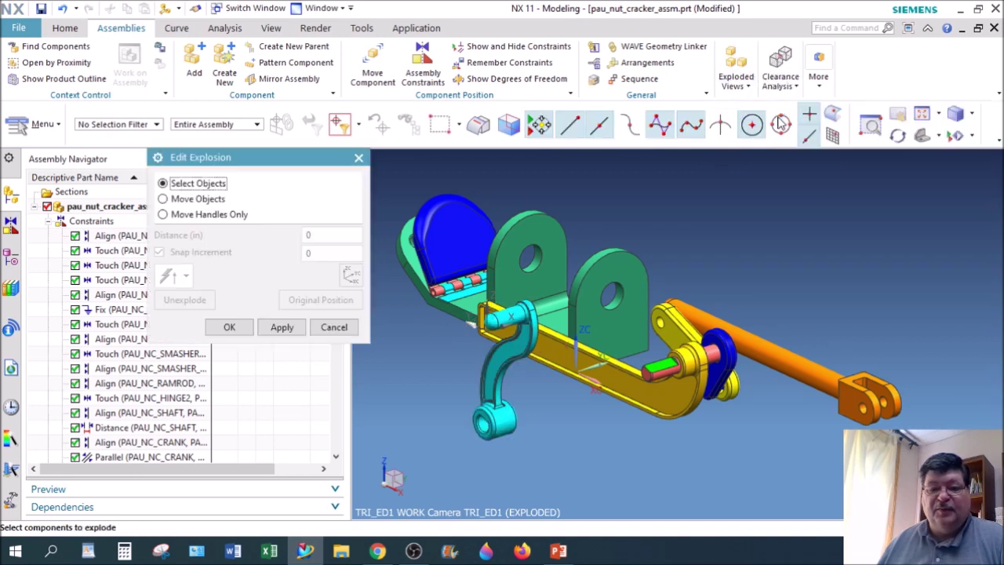
click(659, 369)
click(216, 200)
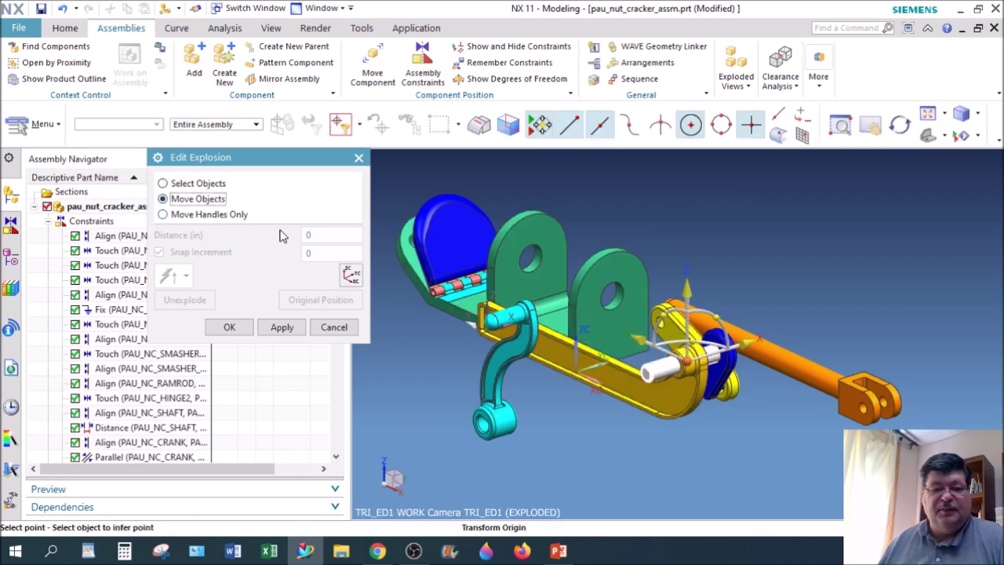
drag(755, 350, 564, 420)
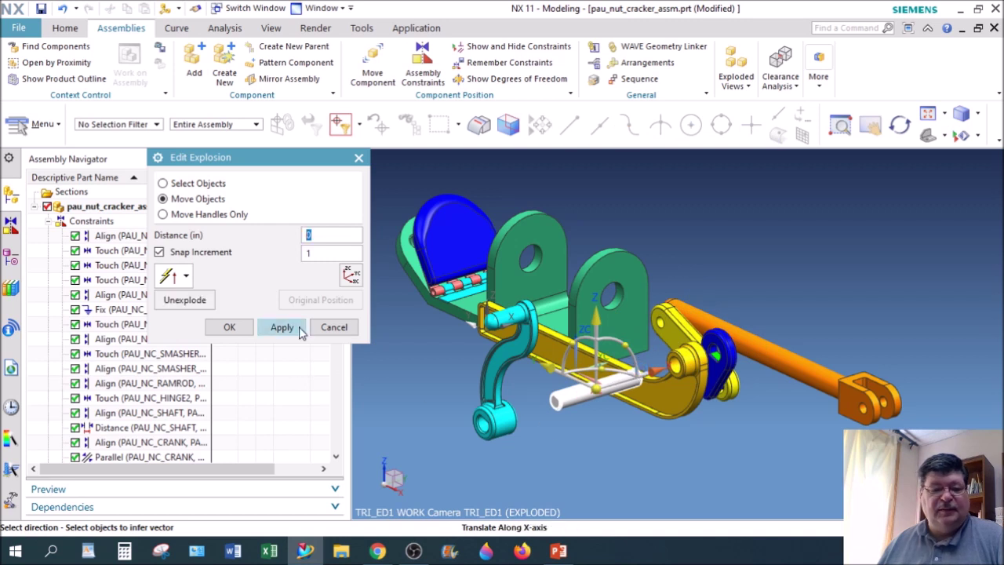
click(229, 327)
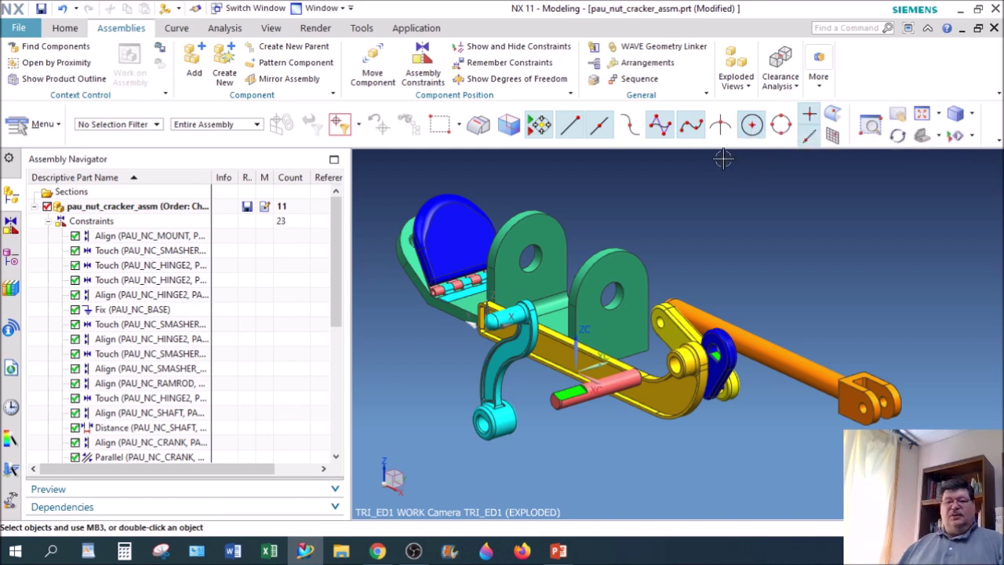
Create a traceline from the centre of the shaft's flatted end to the centre of the crank's bore.
click(736, 69)
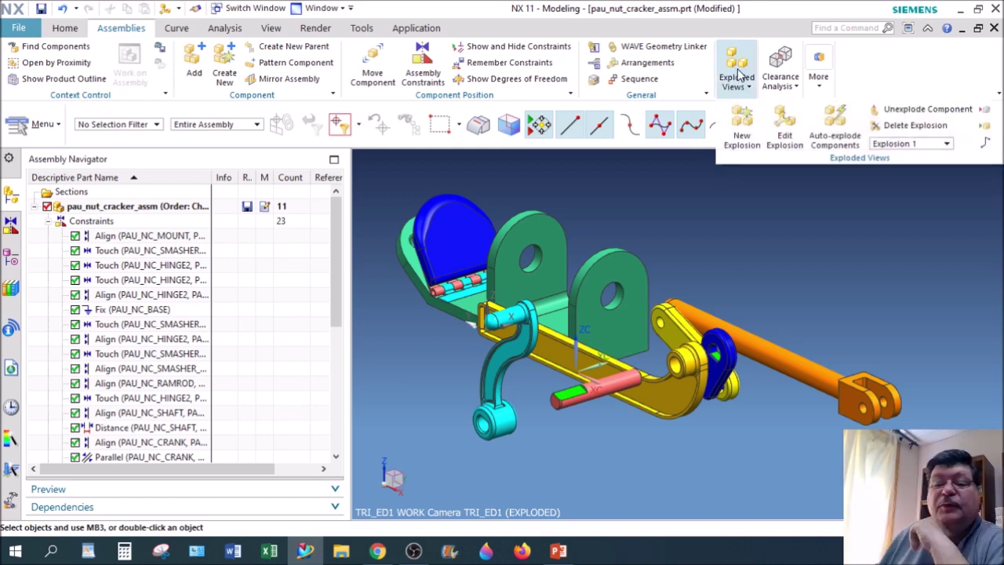
click(985, 144)
scroll(601, 439, up, 5)
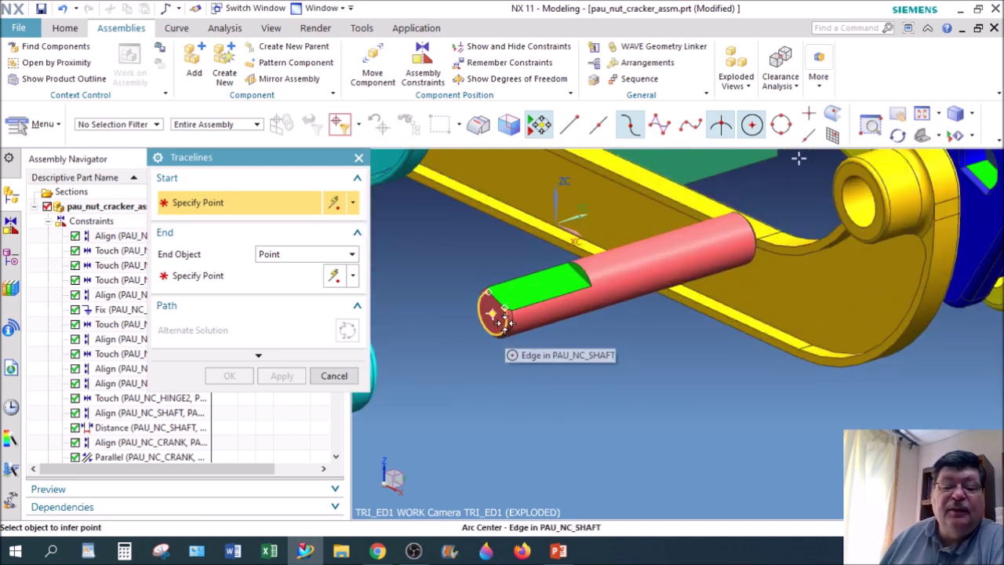
click(499, 324)
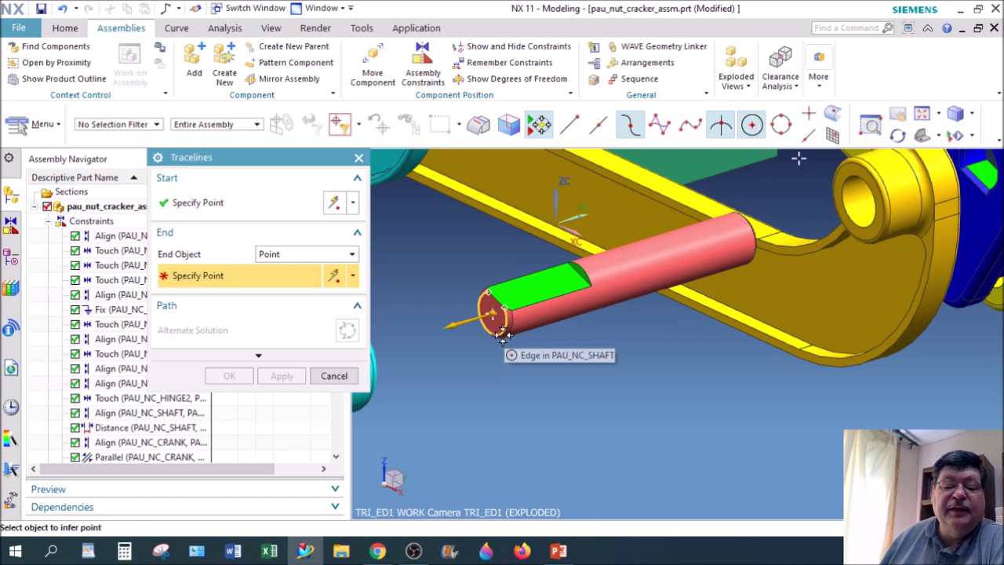
scroll(461, 423, down, 3)
middle_drag(449, 411, 863, 310)
middle_drag(889, 275, 725, 413)
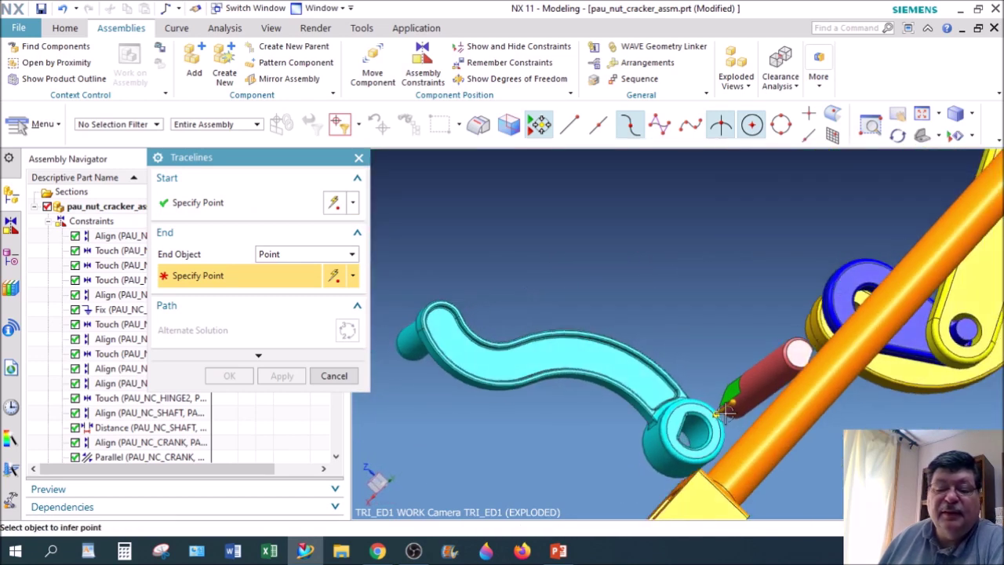
click(694, 429)
mouse_move(549, 442)
middle_down()
mouse_move(587, 399)
mouse_move(453, 384)
middle_up()
click(230, 376)
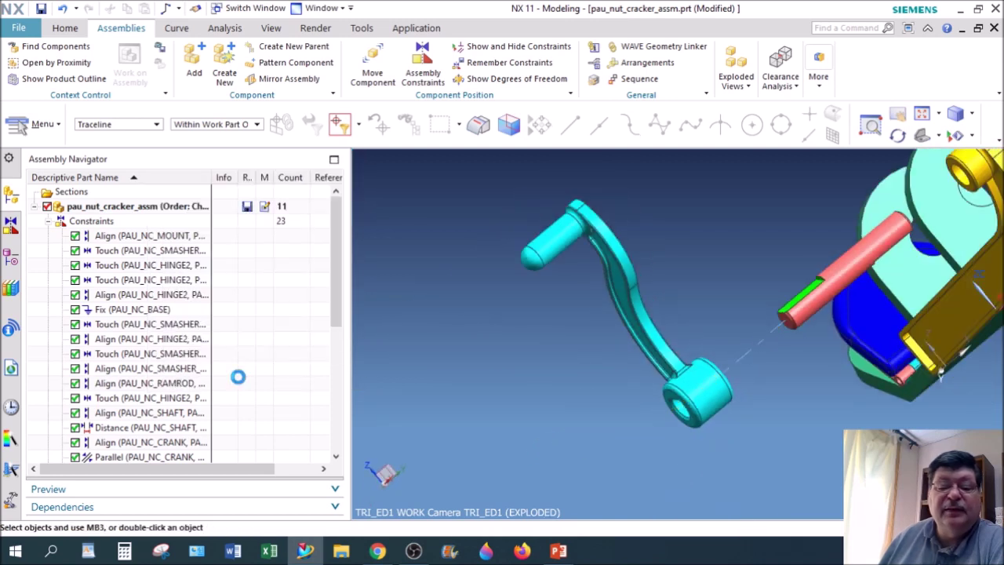
Edit the explosion to shift the crank a short distance sideways, out of line with the shaft.
middle_drag(484, 352, 500, 348)
middle_drag(784, 318, 777, 338)
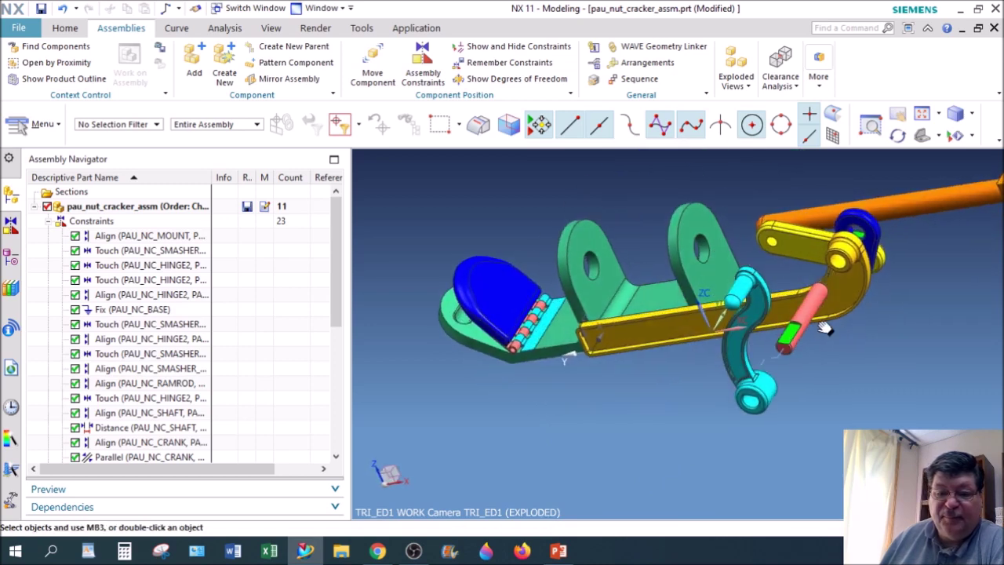
scroll(667, 341, up, 3)
click(373, 69)
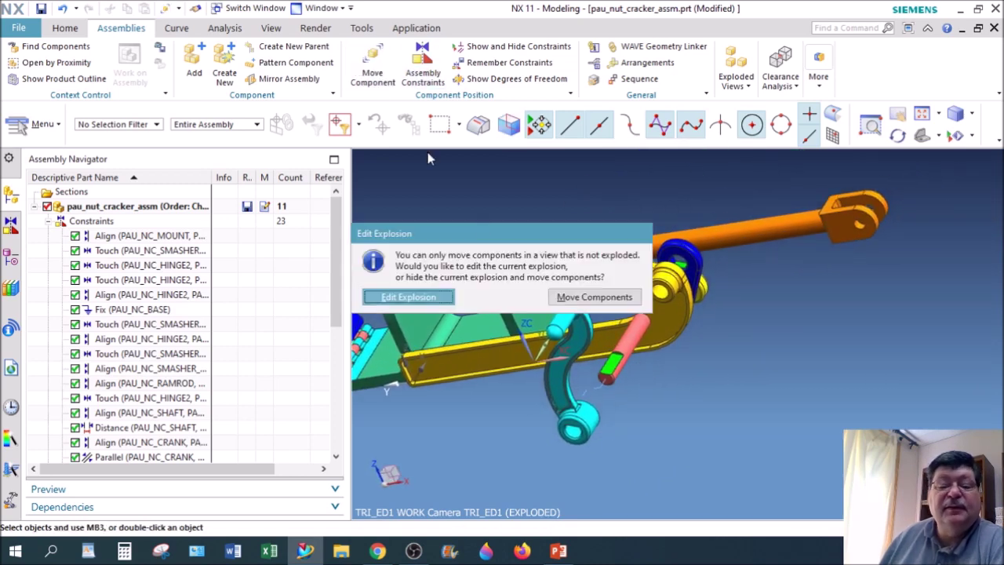
click(428, 303)
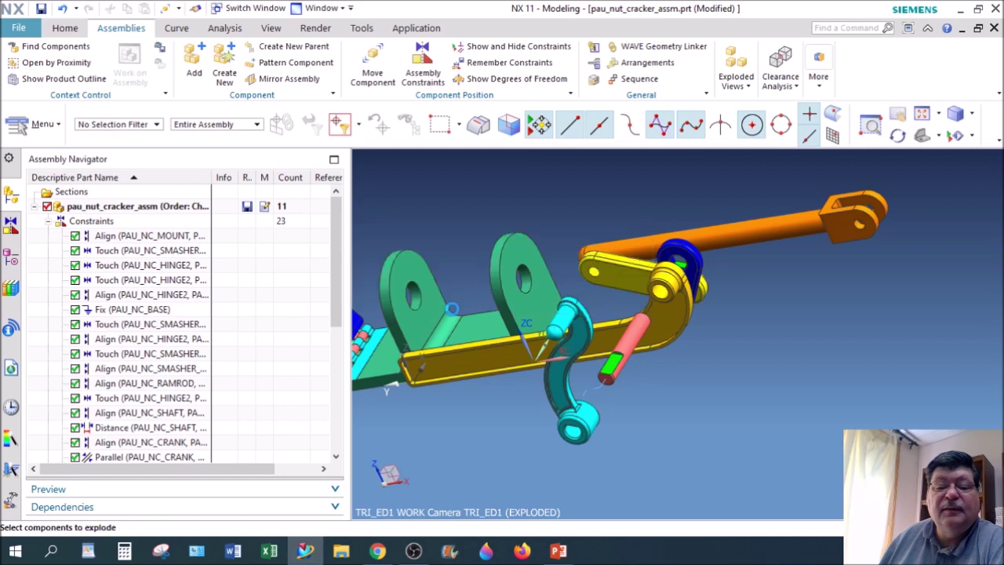
click(560, 394)
middle_click(559, 385)
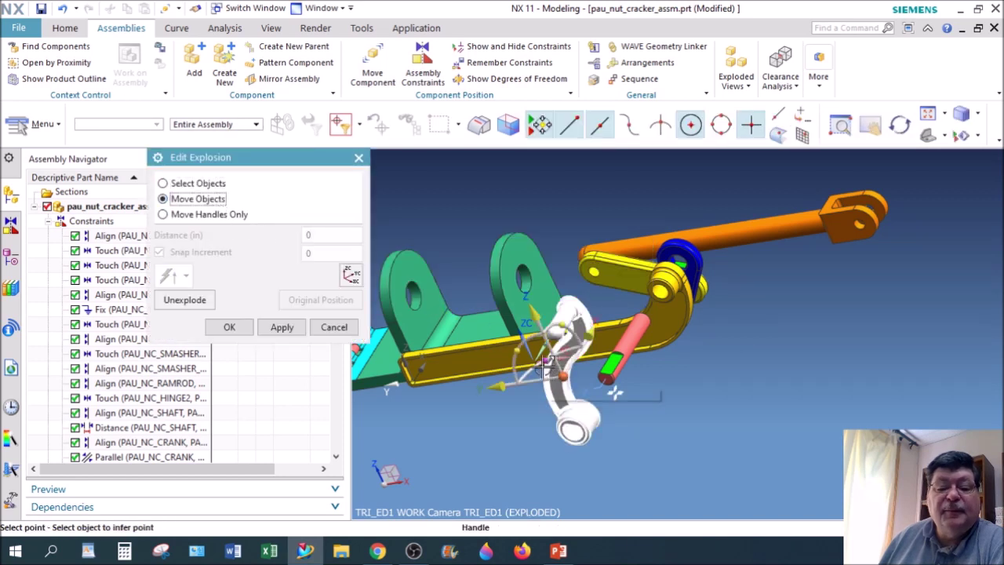
drag(557, 378, 612, 409)
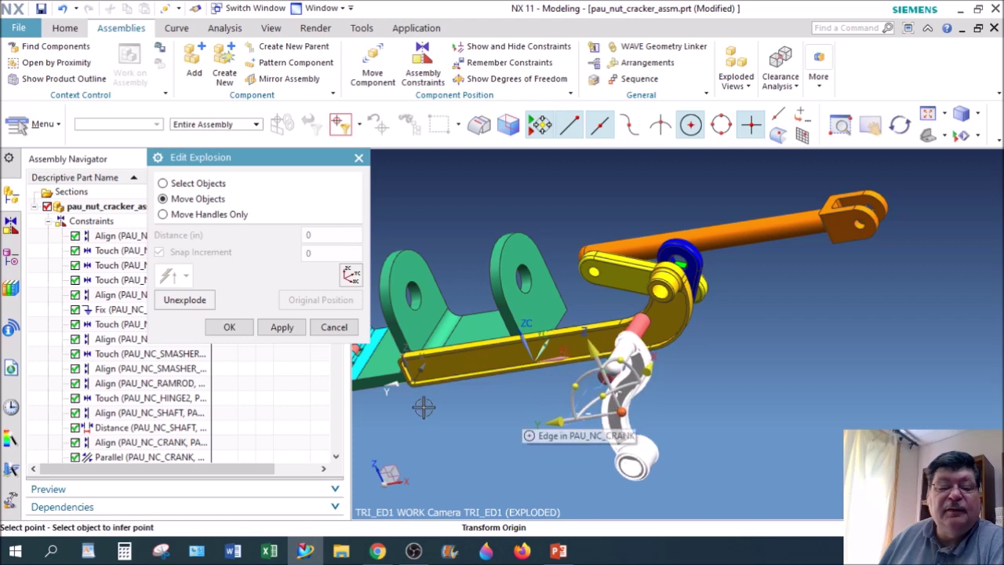
click(229, 330)
Fit the exploded assembly in the view and set its rendering style to Shaded, without edges.
middle_drag(734, 412, 766, 421)
scroll(811, 405, down, 3)
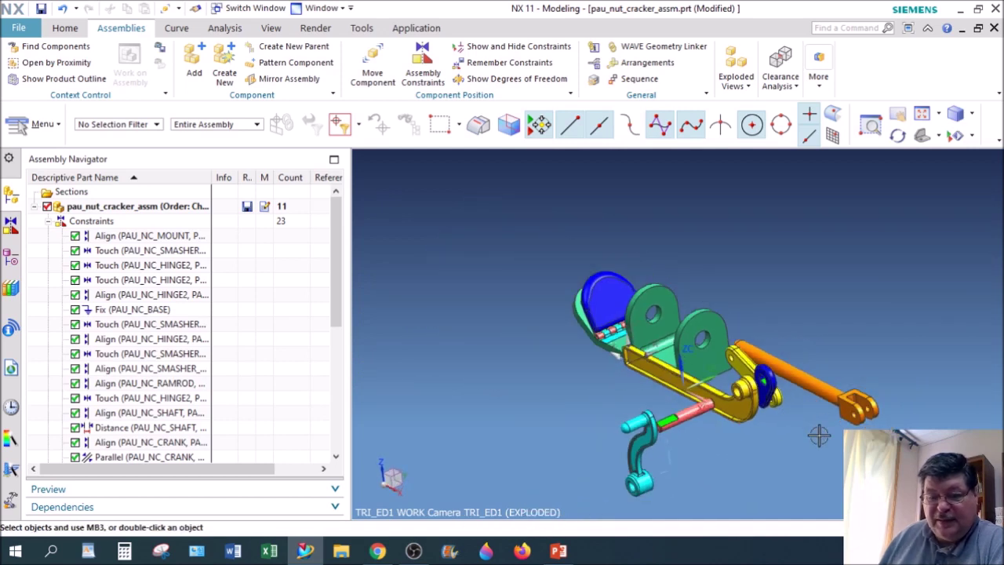
middle_drag(823, 427, 805, 409)
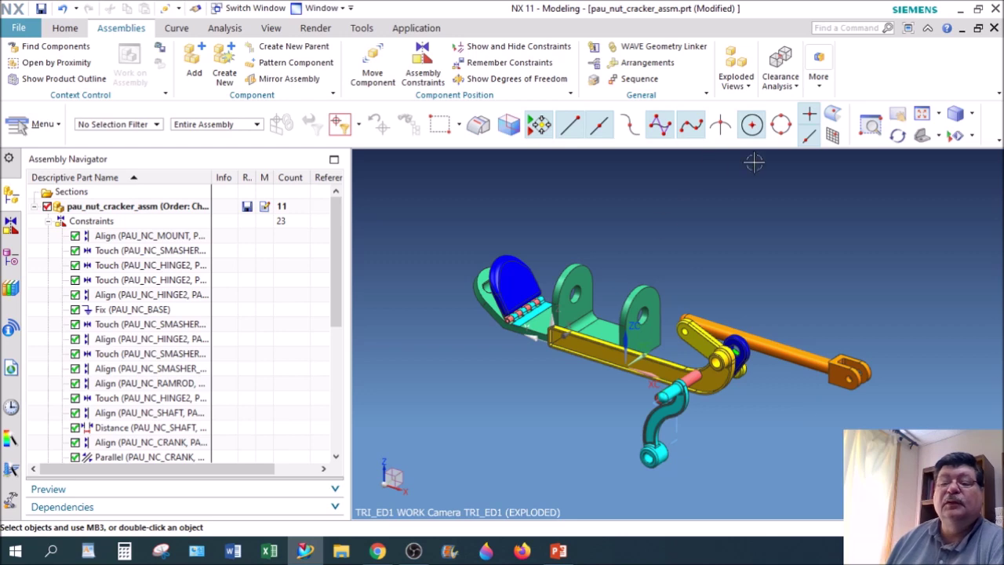
click(924, 115)
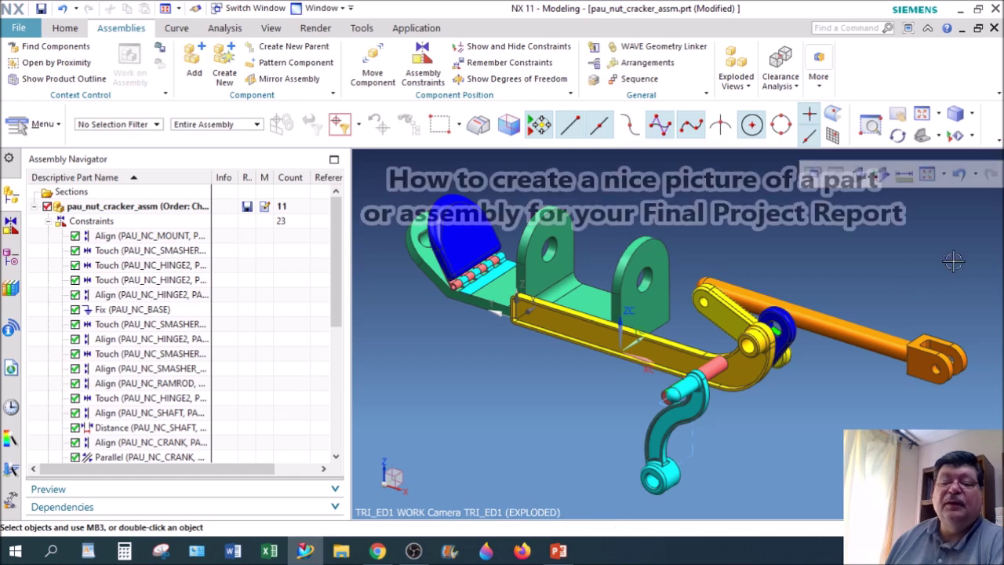
click(973, 114)
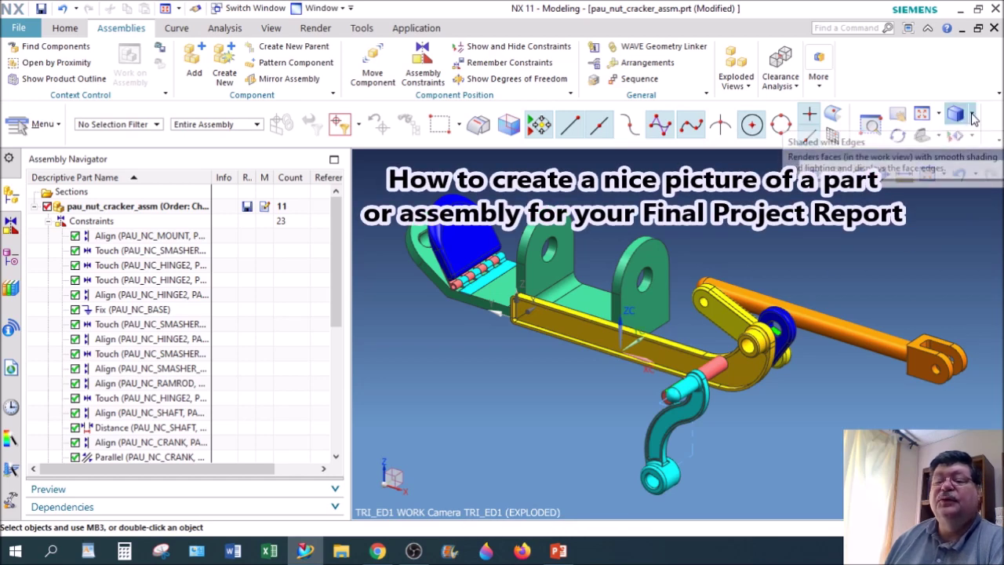
click(914, 155)
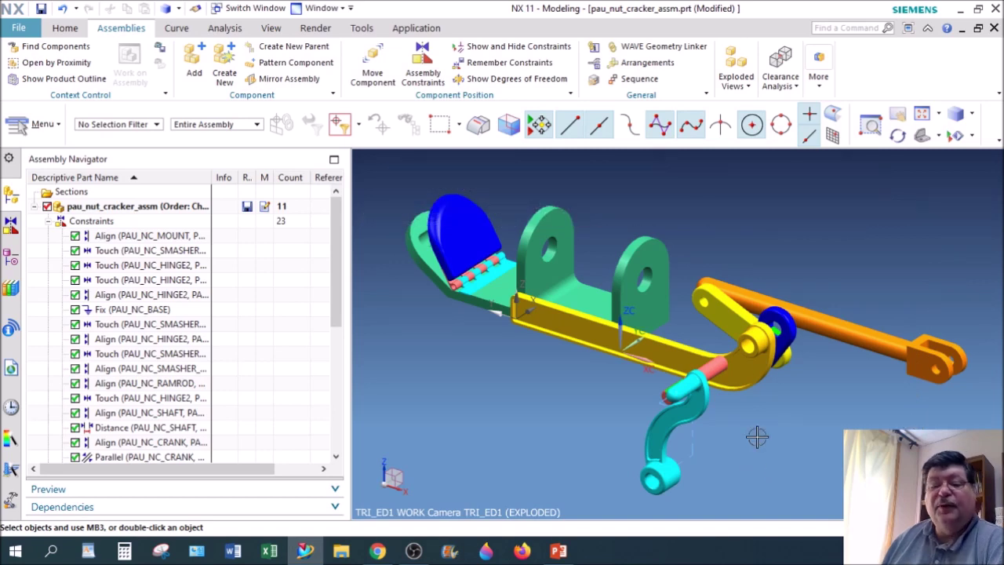
Open the options for displaying the assembly's constraints in the graphics window.
click(759, 357)
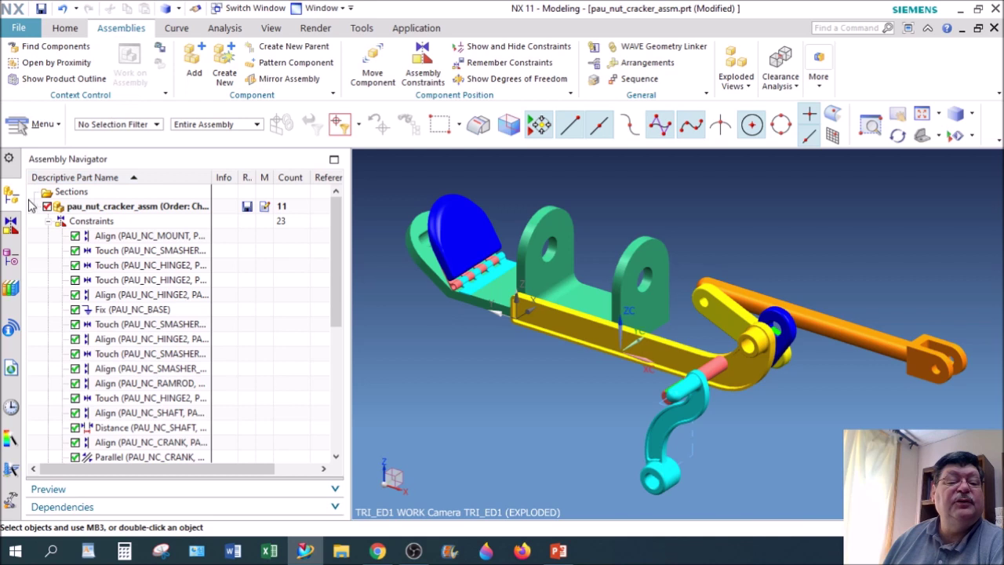
right_click(108, 226)
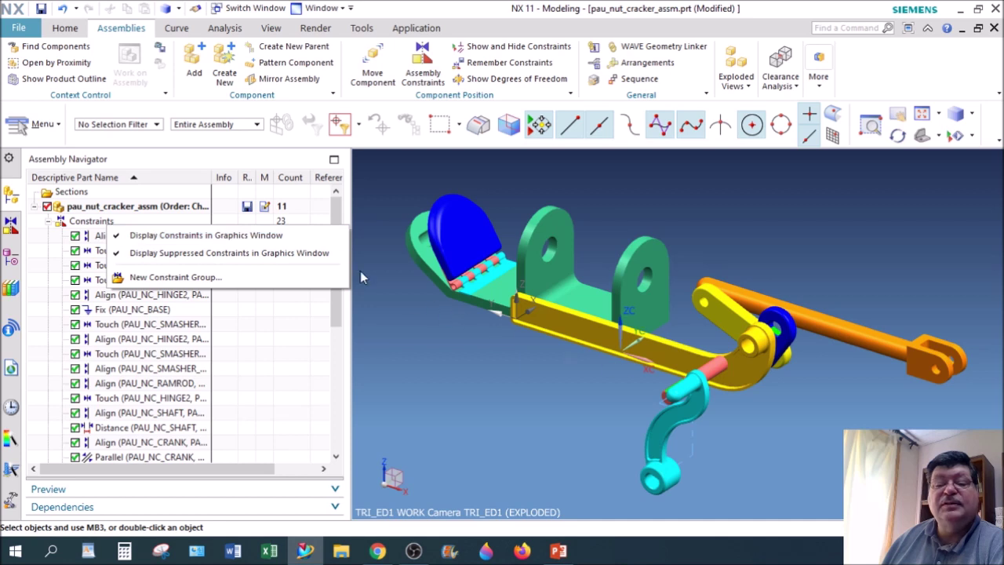
click(156, 243)
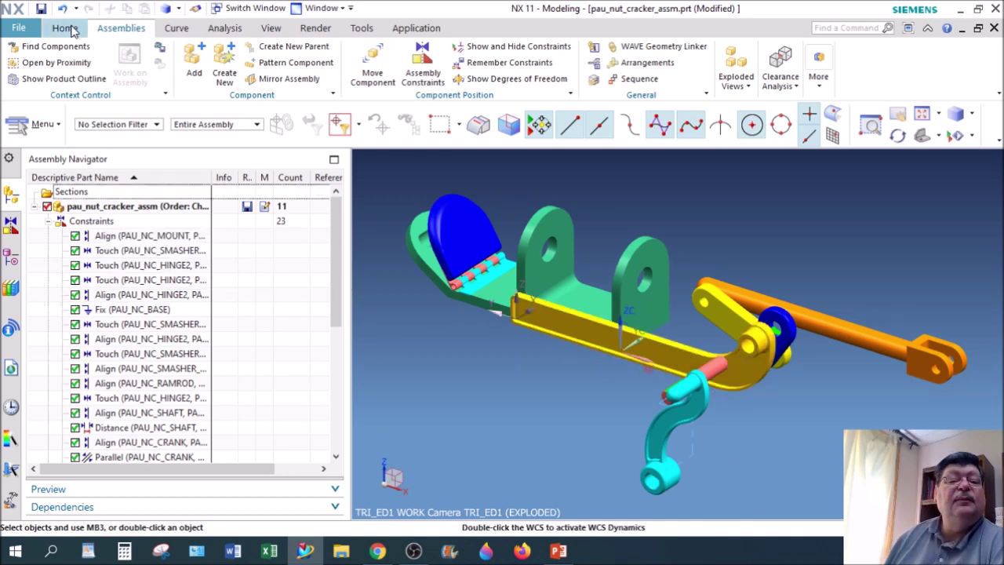
Switch the exploded assembly to True Shading and hide the long yellow mount.
click(315, 27)
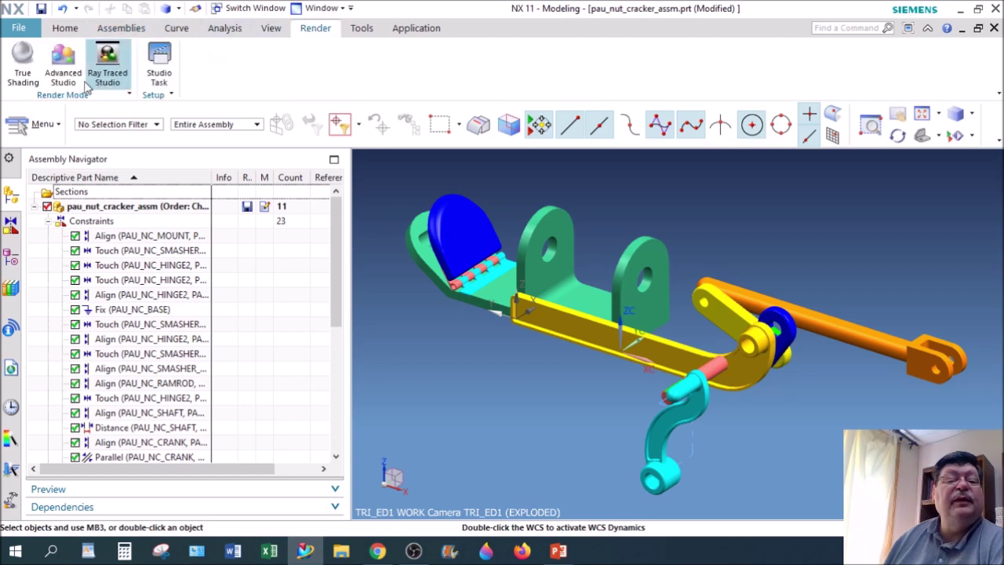
click(32, 73)
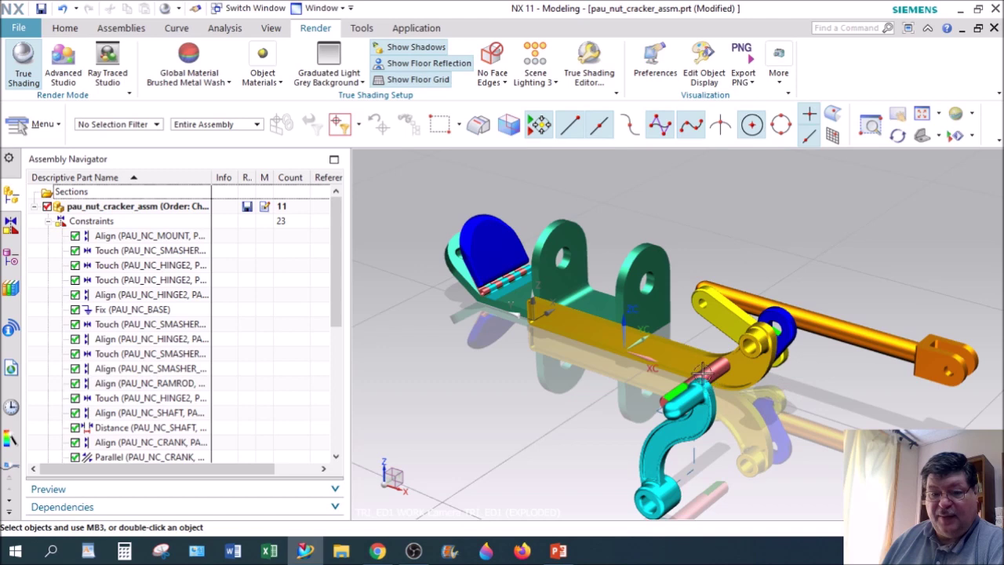
right_click(654, 343)
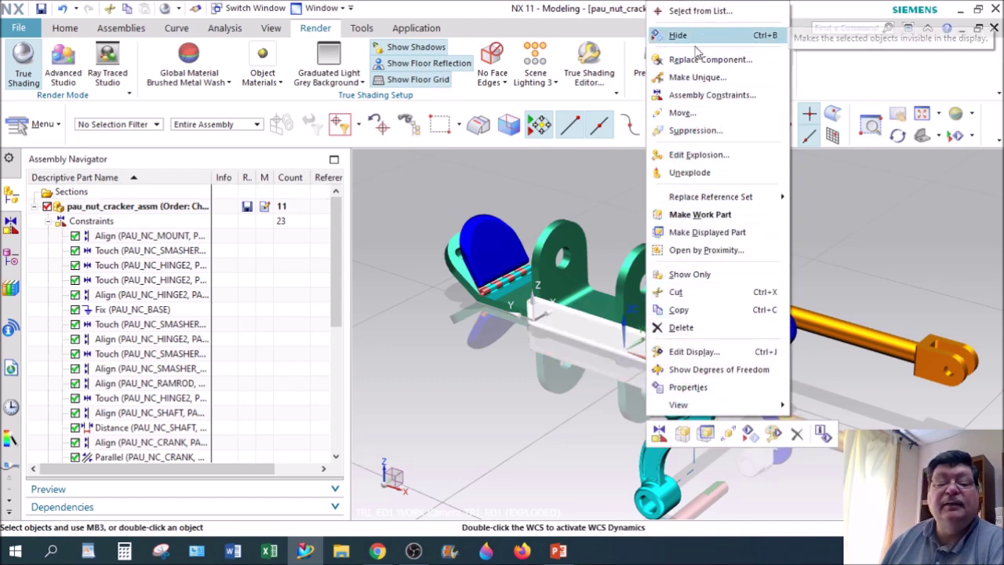
click(675, 36)
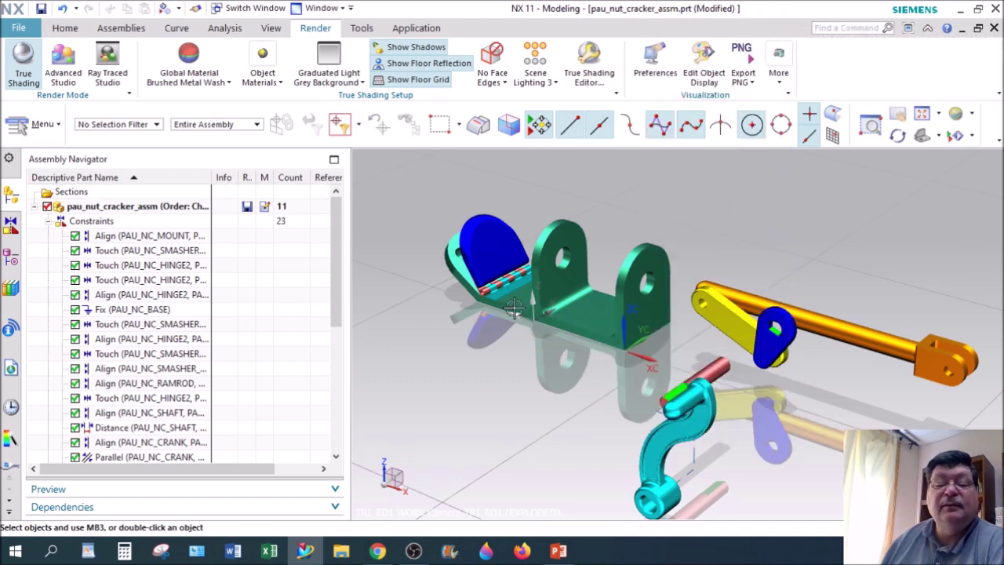
right_click(645, 354)
click(627, 363)
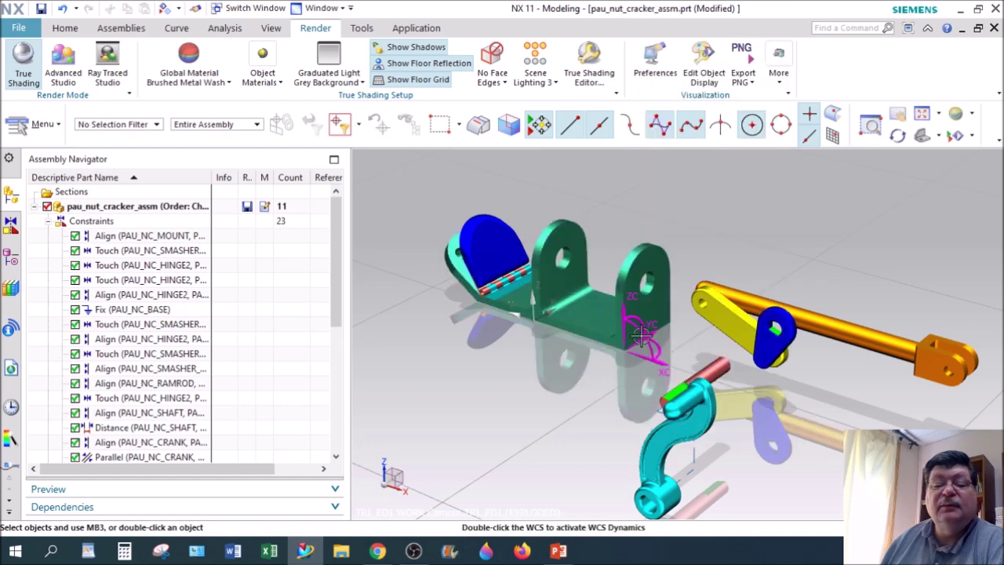
right_click(642, 334)
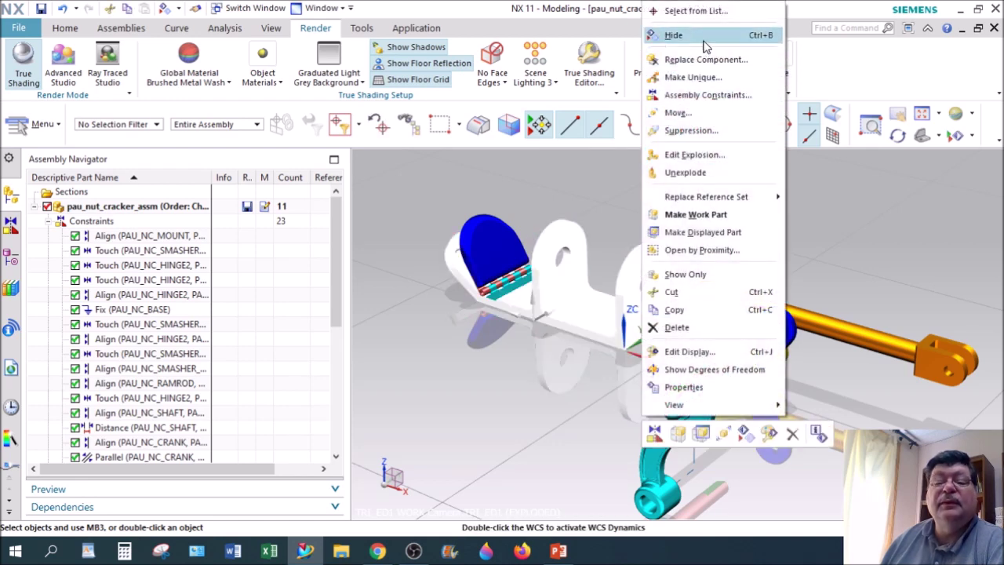
click(673, 36)
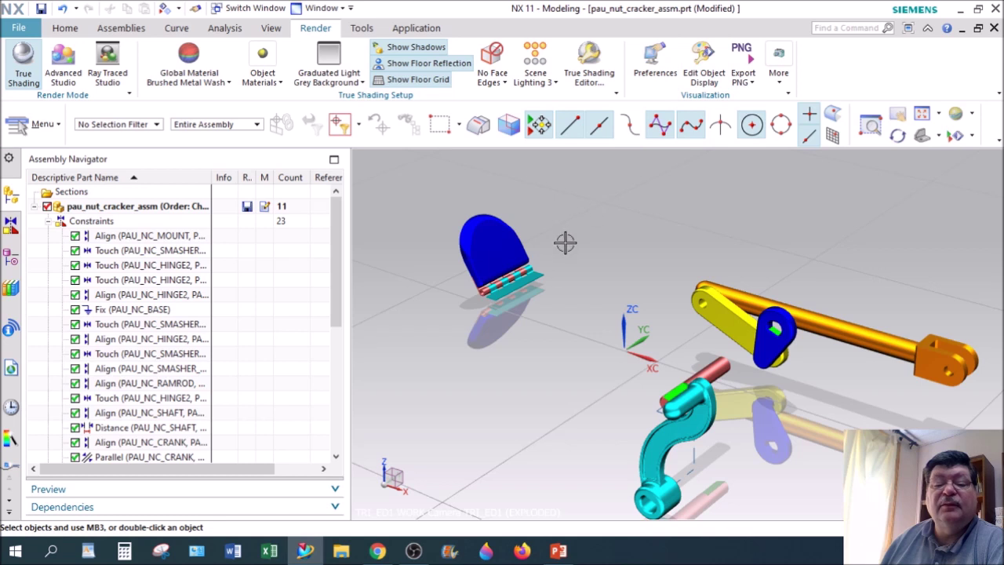
click(62, 8)
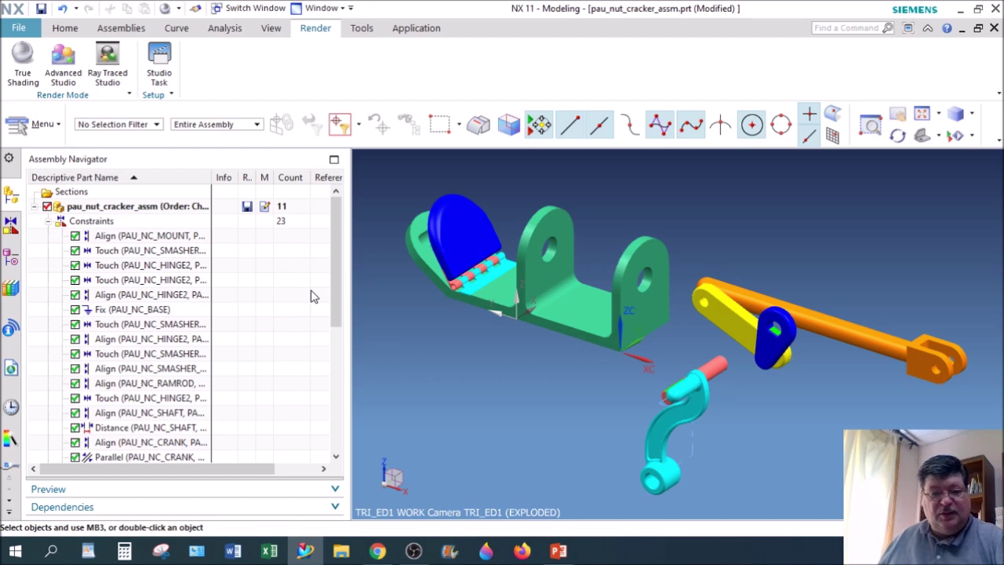
Turn off the display of the WCS in the graphics window.
click(62, 28)
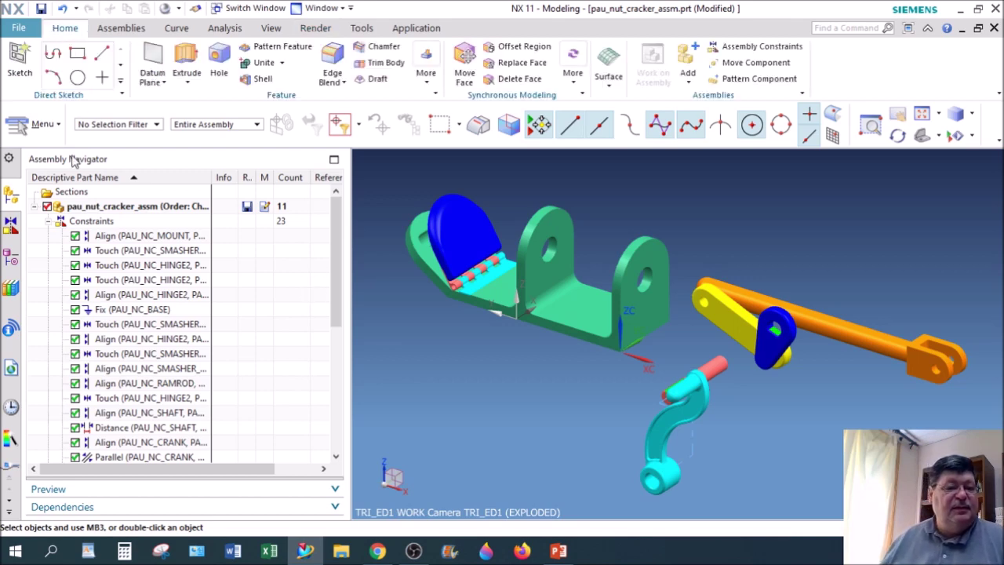
click(57, 125)
mouse_move(47, 221)
mouse_move(154, 334)
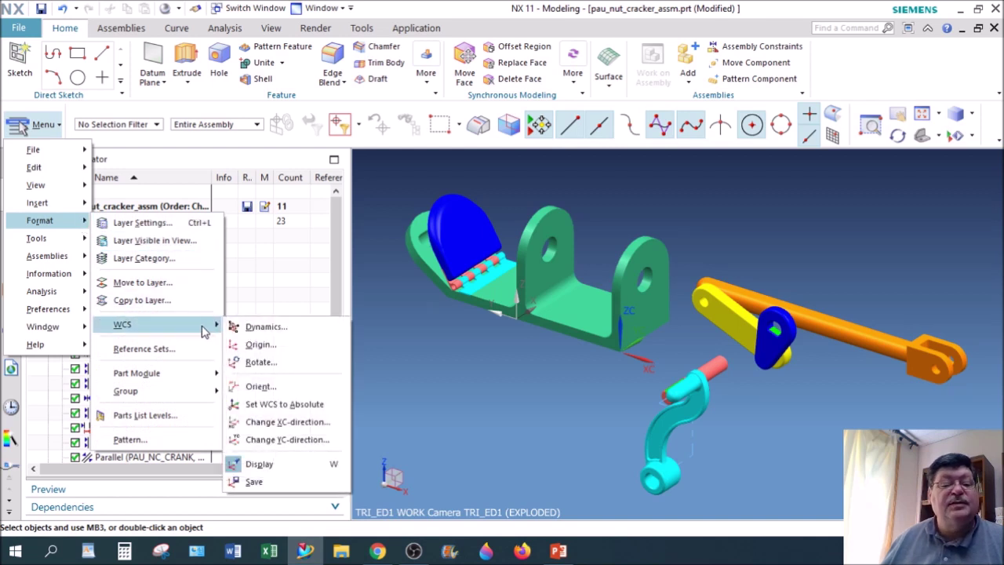
click(259, 464)
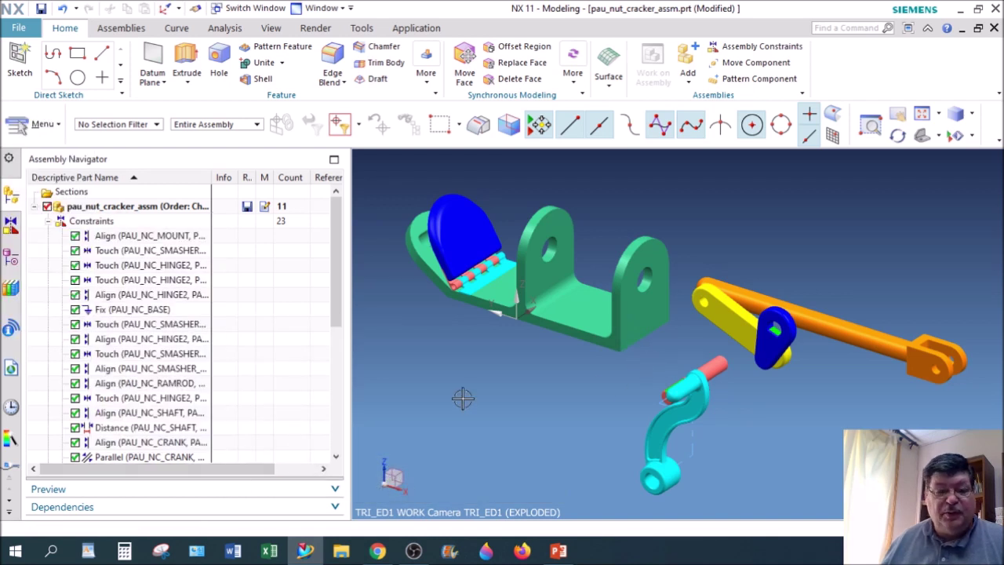
Switch to the PowerPoint nutcracker assembly instructions and review the constraint steps on slides 3 to 5.
click(556, 553)
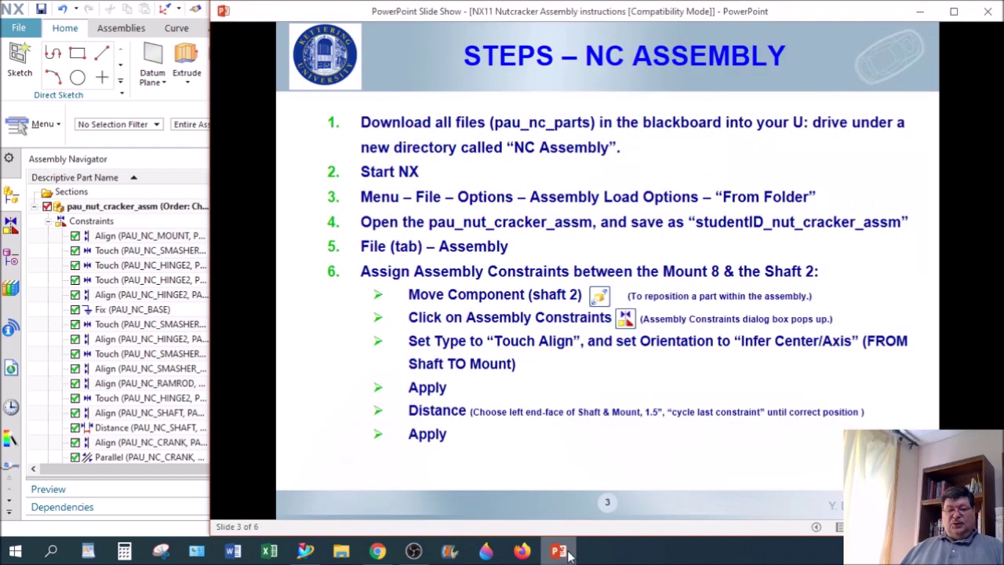
scroll(594, 466, down, 2)
scroll(670, 298, up, 2)
scroll(670, 299, down, 2)
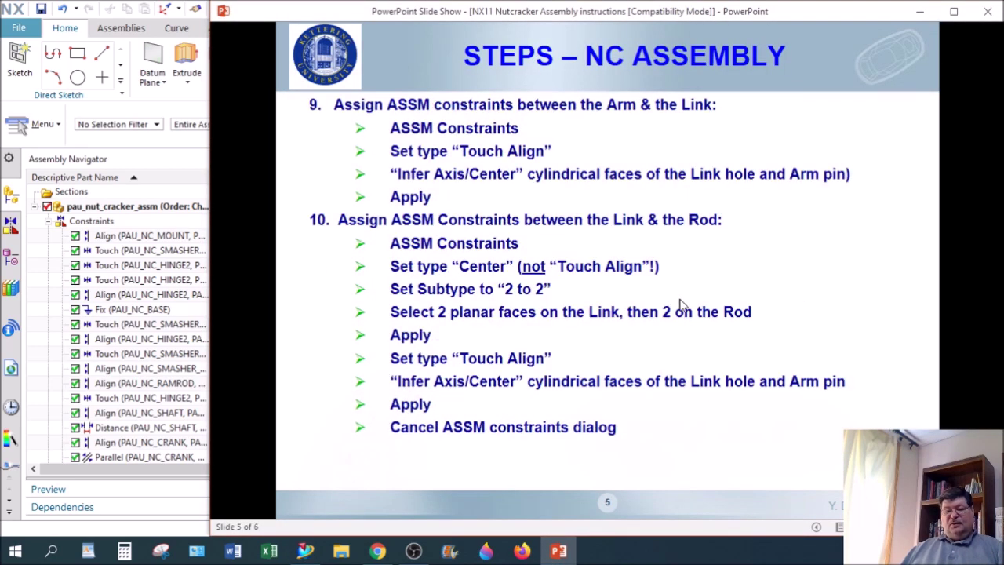
scroll(681, 304, up, 1)
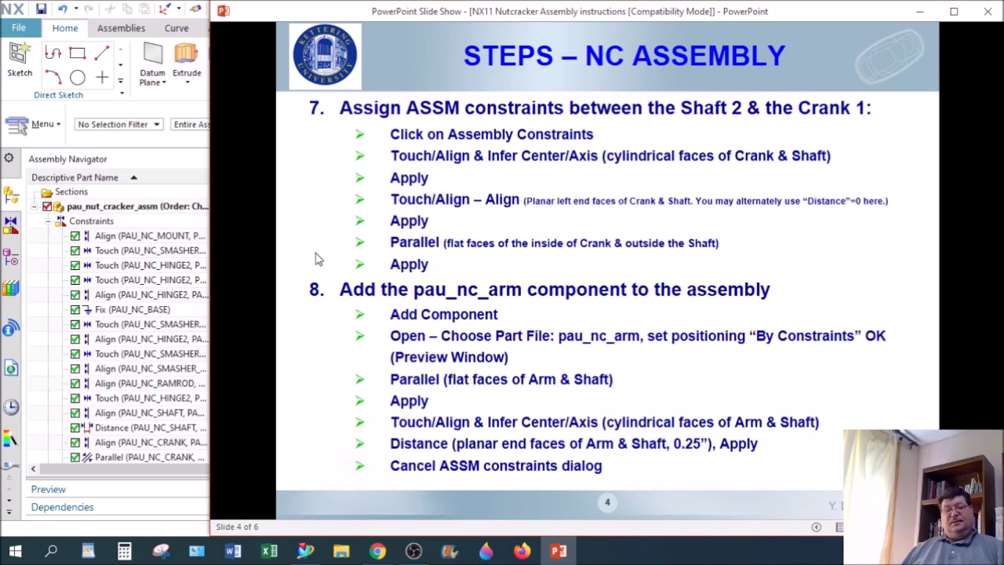
scroll(251, 294, down, 1)
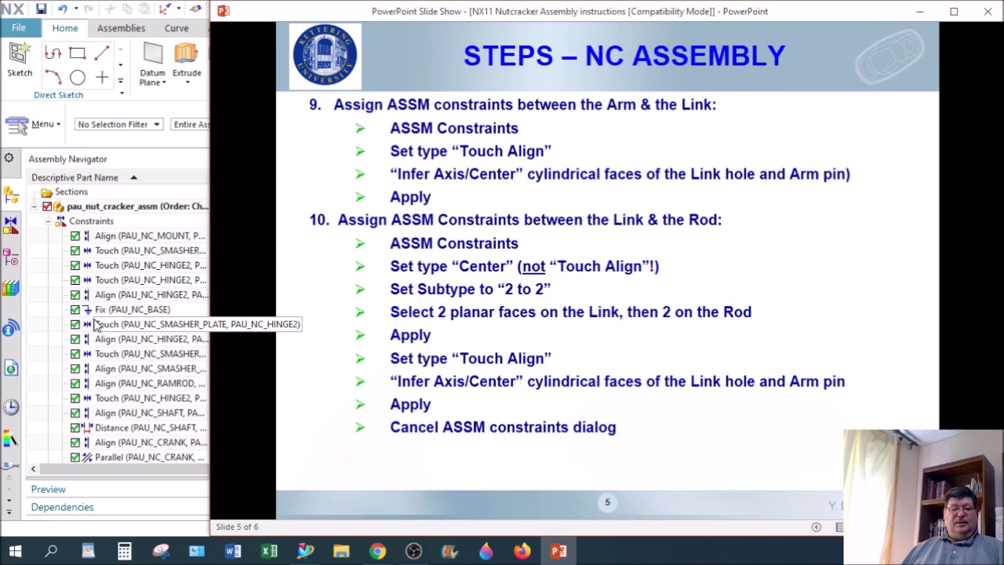
Switch back to NX and check the smasher plate's Touch and Align constraints in the assembly's constraint list.
click(141, 324)
scroll(145, 361, down, 2)
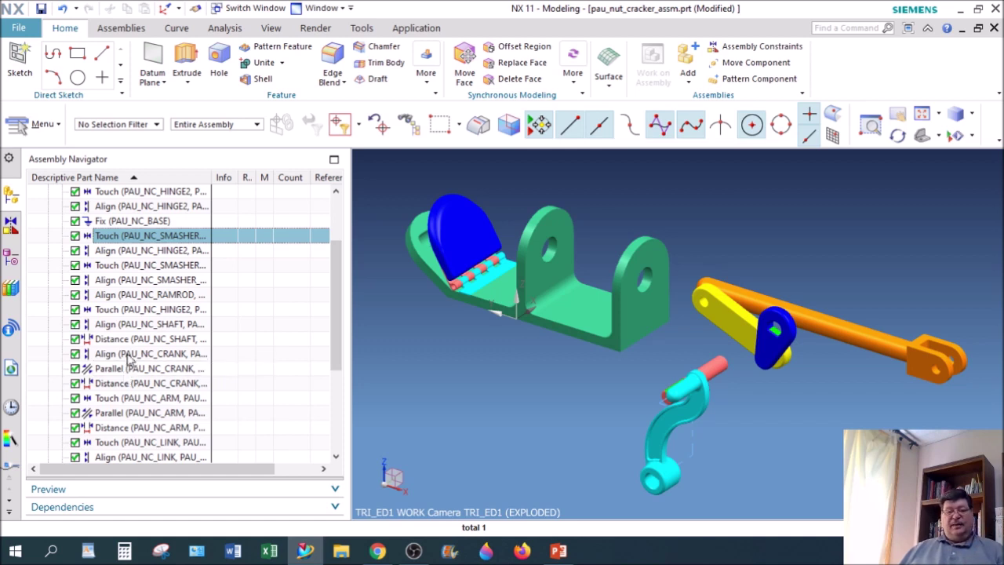
click(111, 284)
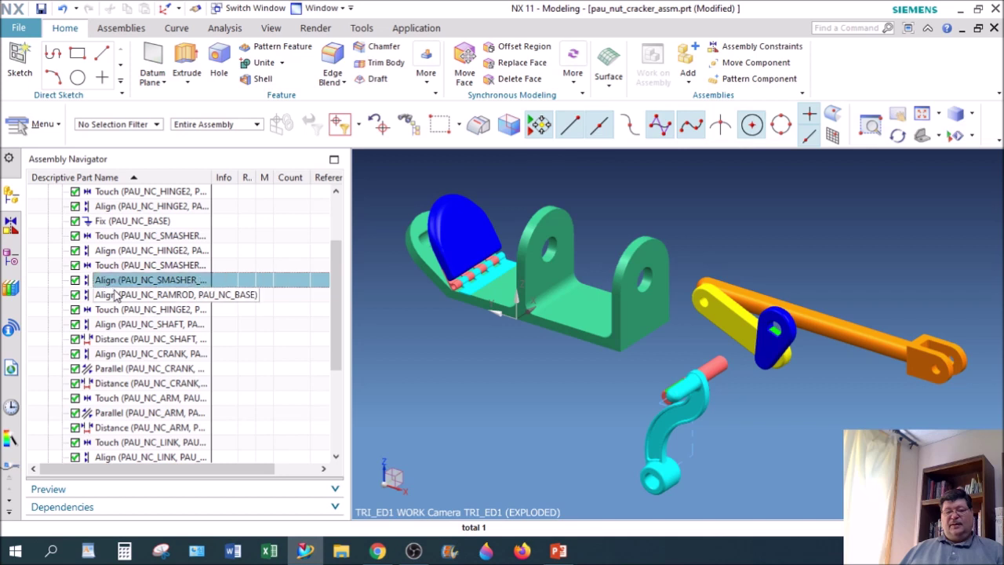